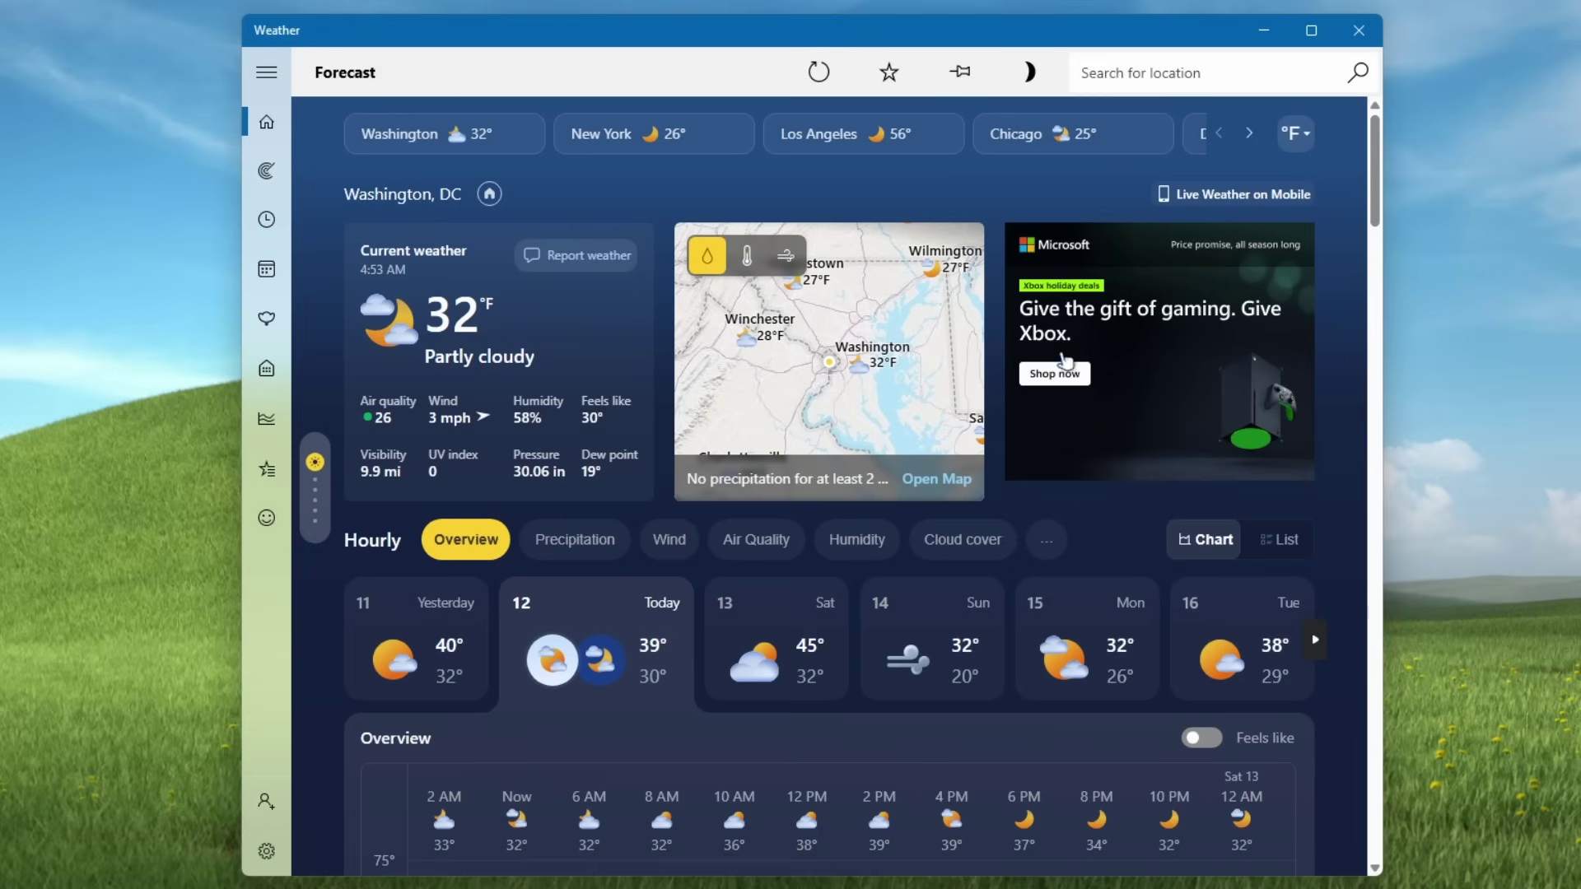
{"action": "scroll", "coordinate": [741, 360], "scroll_direction": "down", "scroll_amount": 10}
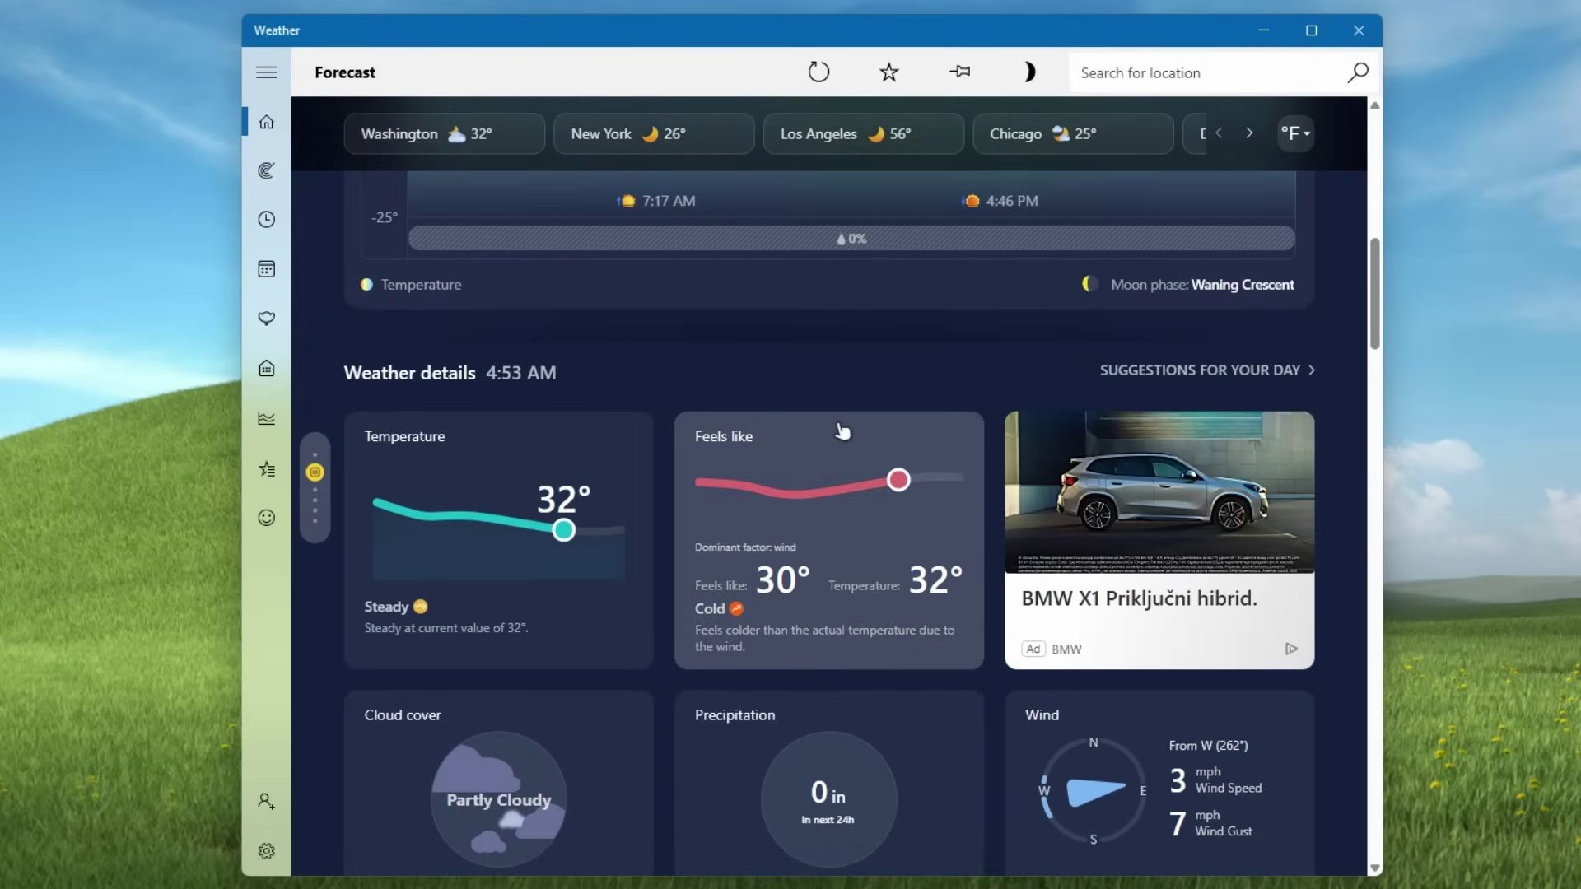
{"action": "scroll", "coordinate": [842, 424], "scroll_direction": "down", "scroll_amount": 8}
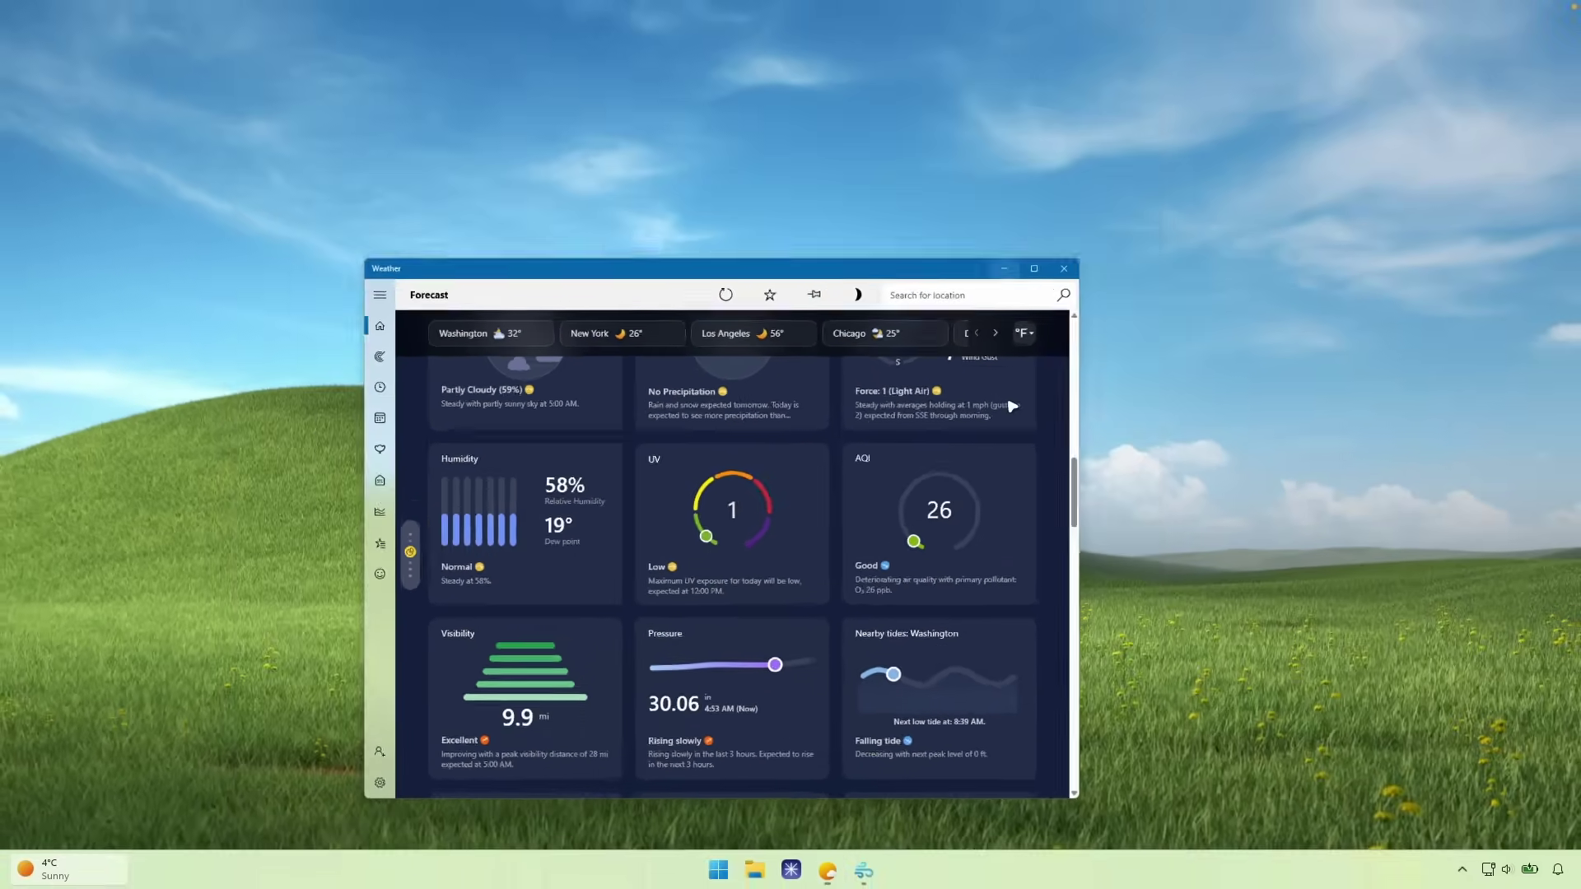
Launch FluentWeather from the taskbar and scroll through the London forecast
{"action": "left_click", "coordinate": [827, 869]}
{"action": "left_click", "coordinate": [863, 870]}
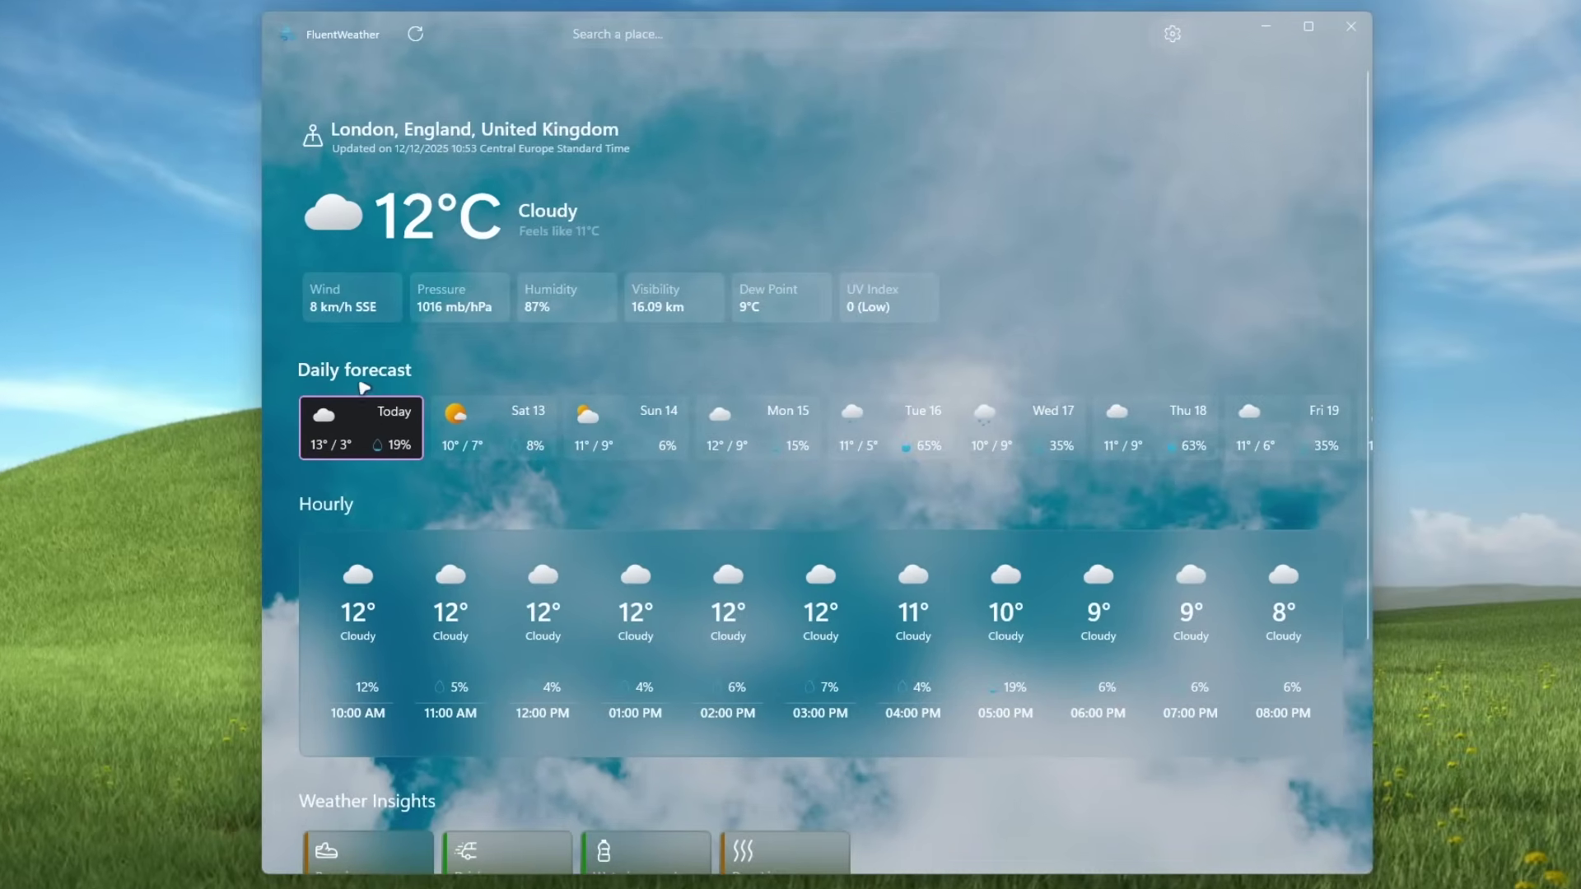
{"action": "scroll", "coordinate": [448, 535], "scroll_direction": "down", "scroll_amount": 8}
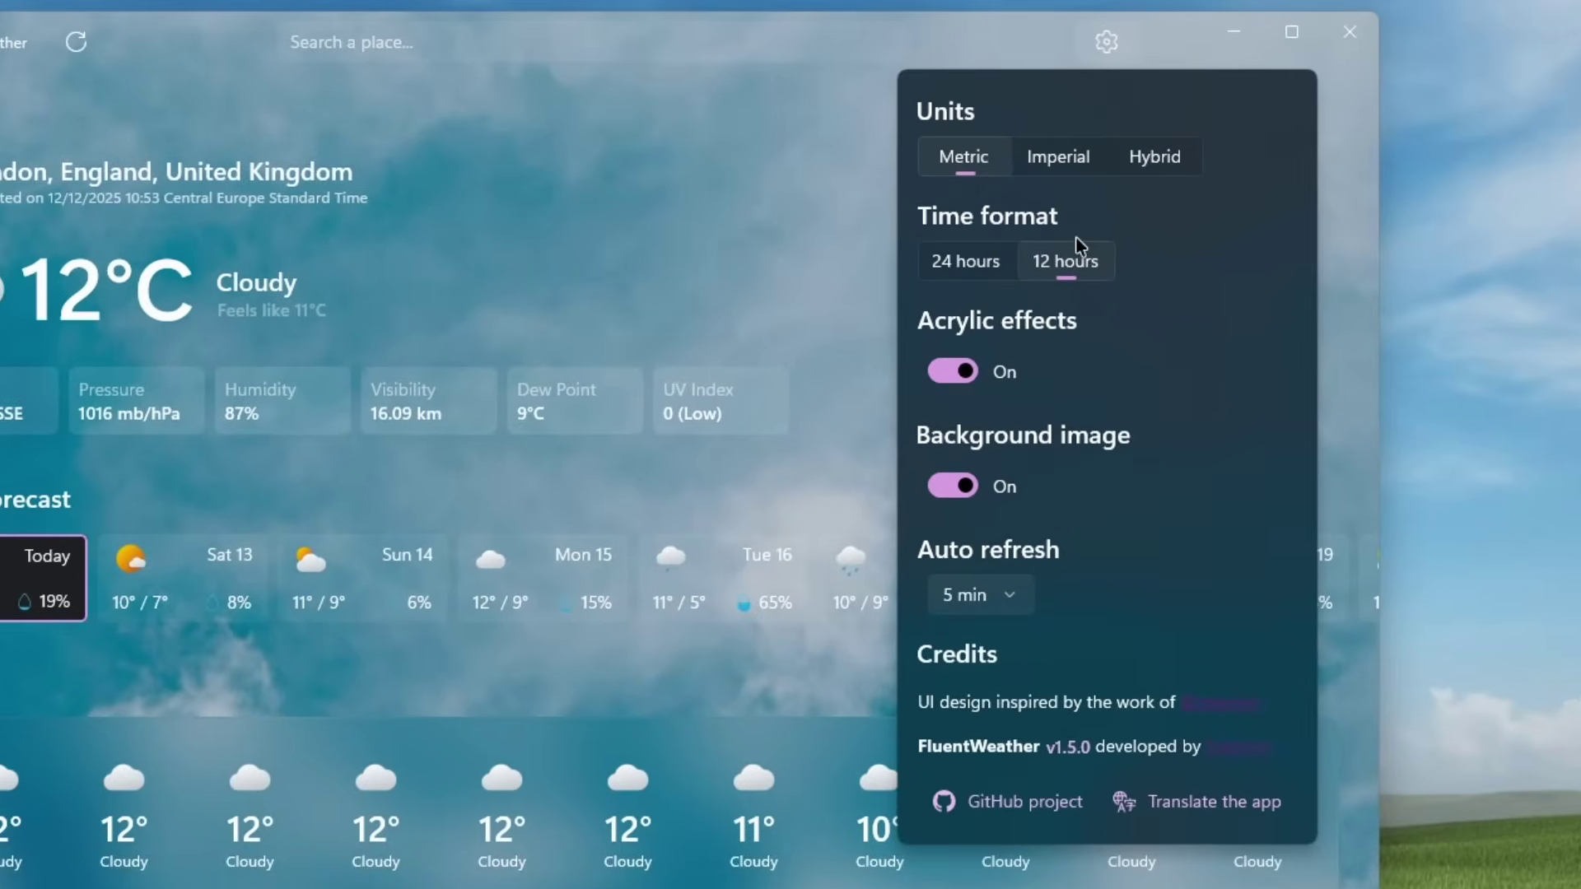
Turn off acrylic effects, keep auto refresh at 5 min, and close FluentWeather's settings
{"action": "left_click", "coordinate": [991, 363]}
{"action": "left_click", "coordinate": [1025, 592]}
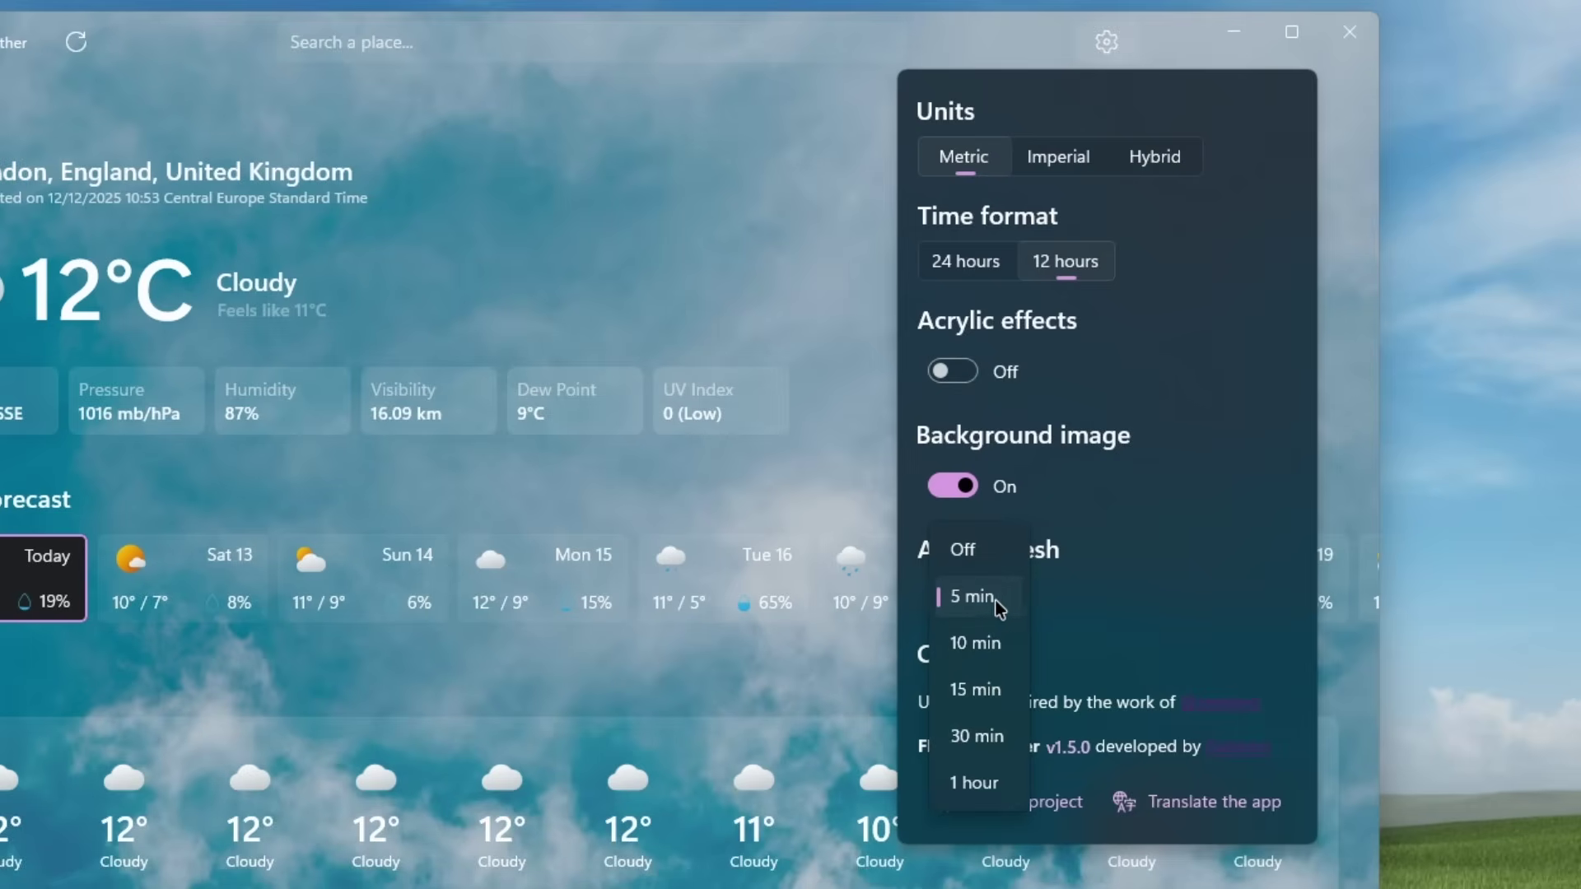
{"action": "left_click", "coordinate": [997, 605]}
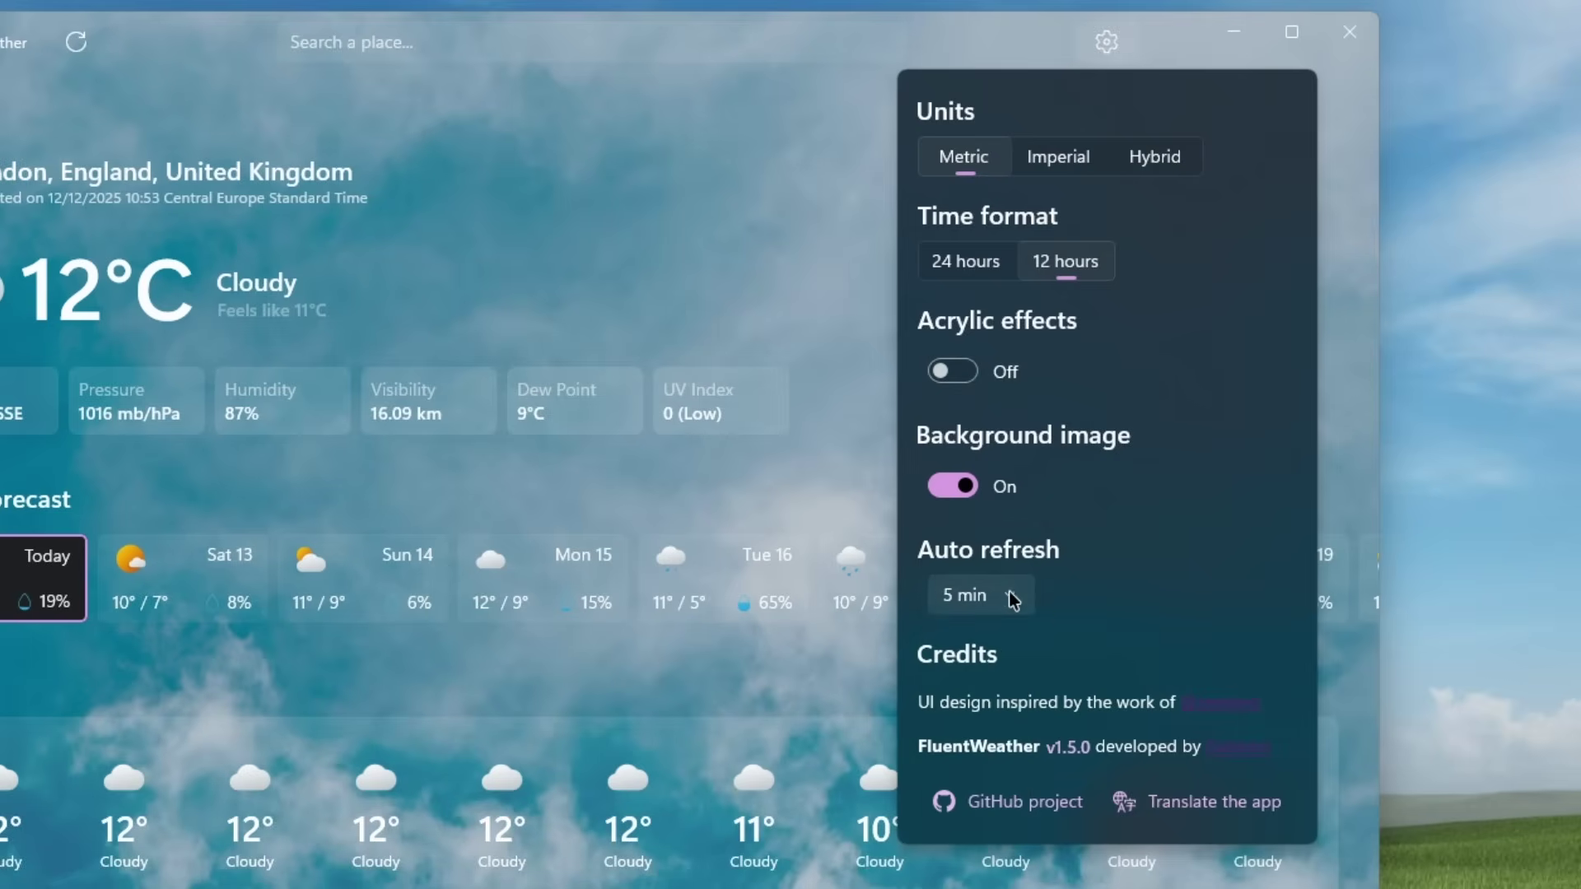
{"action": "left_click", "coordinate": [606, 154]}
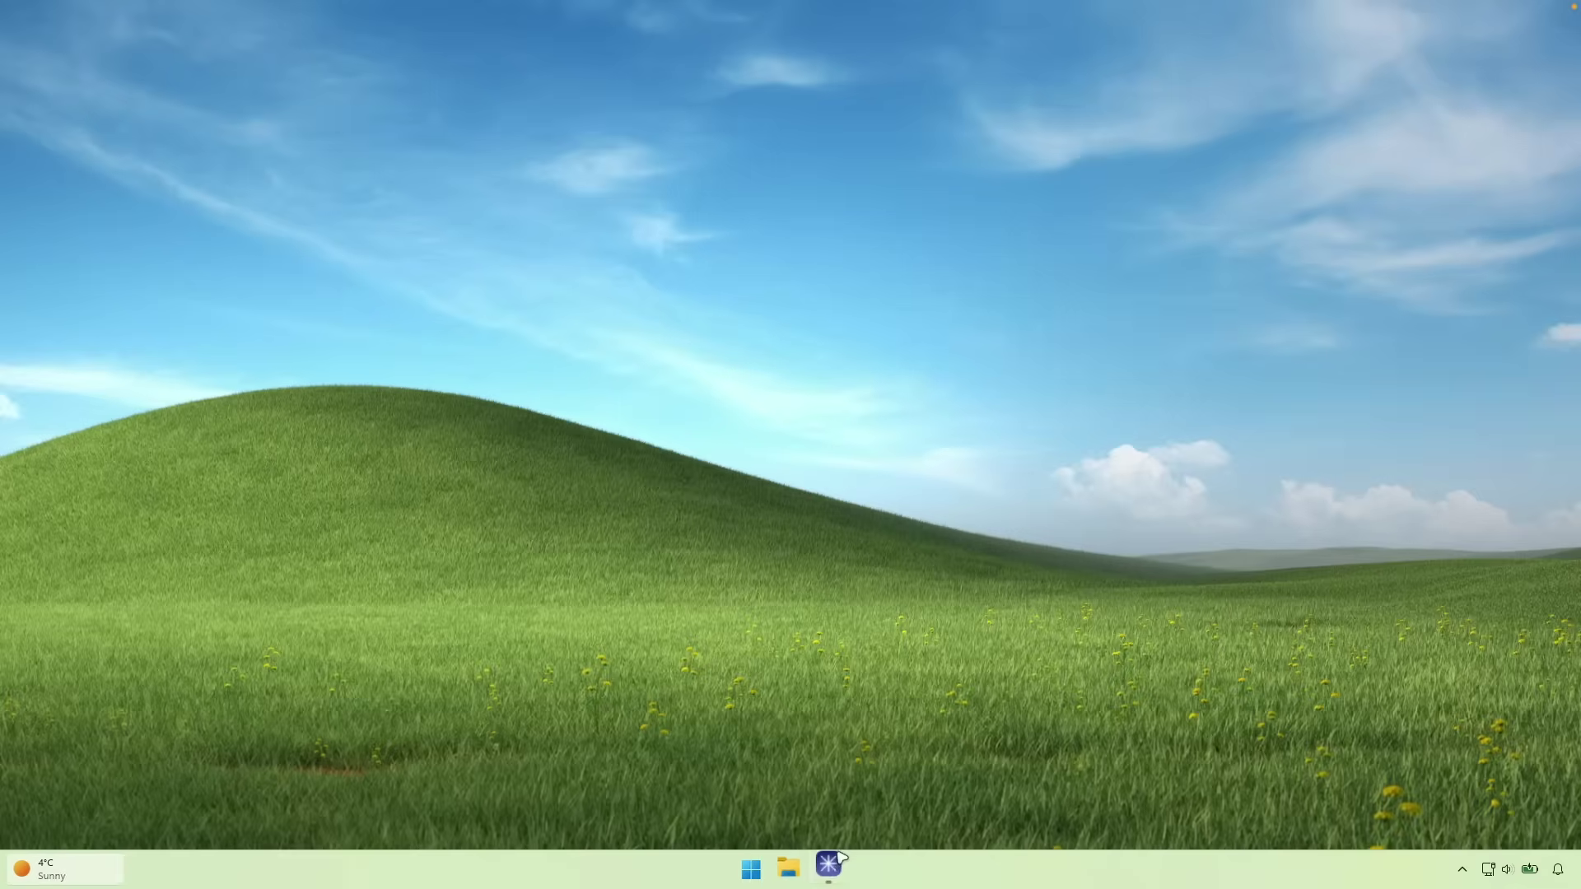
Bring back Helium, check the uBlock Origin extension, and scroll the helium.computer homepage
{"action": "left_click", "coordinate": [841, 858]}
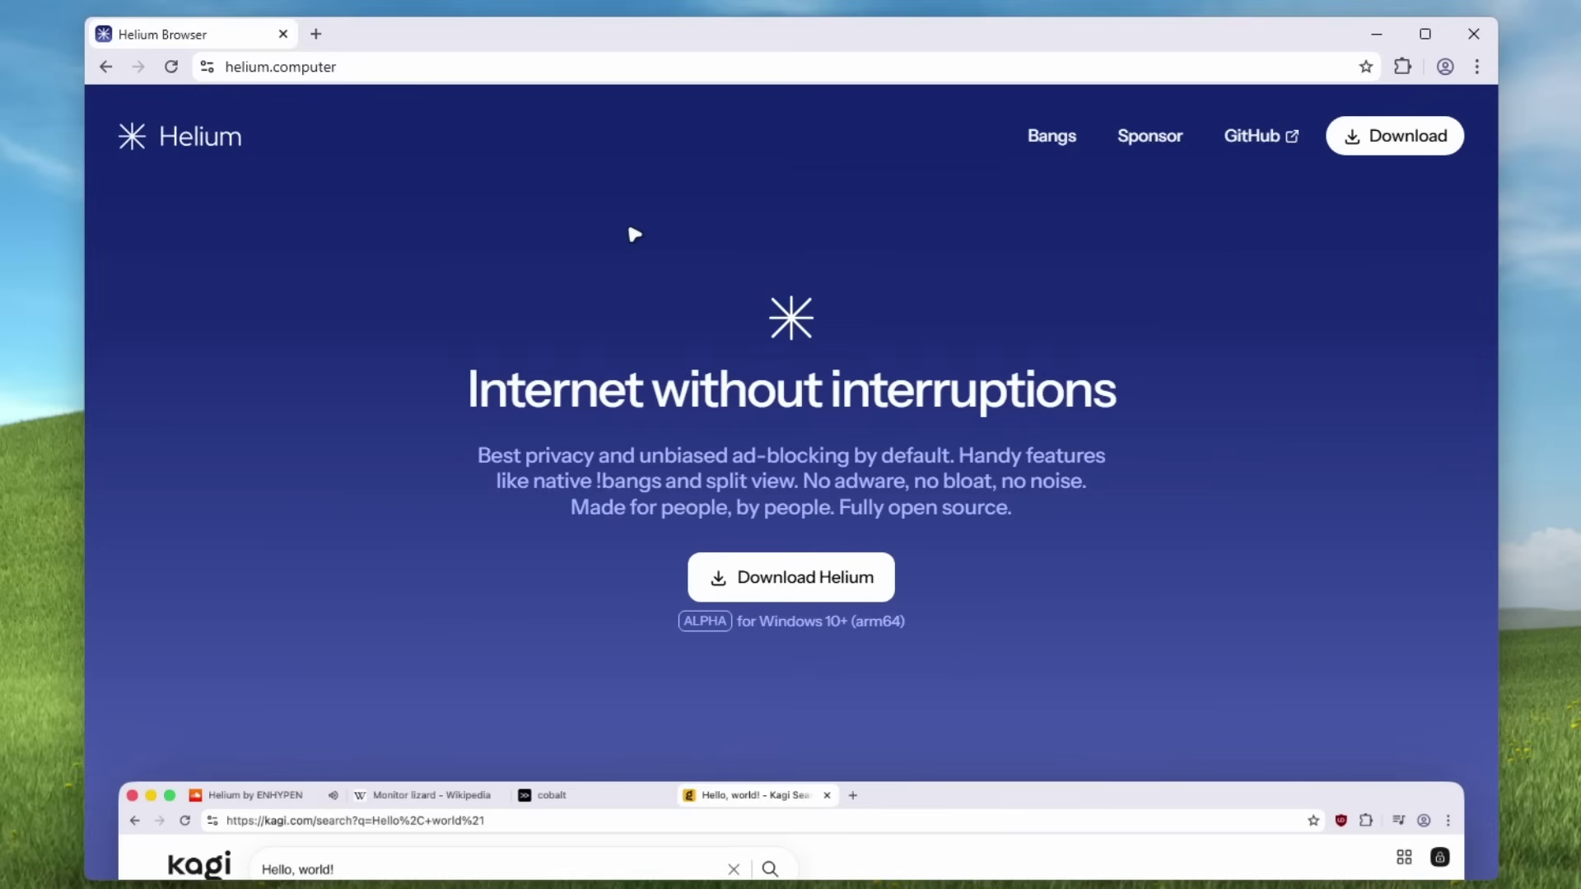
{"action": "left_click", "coordinate": [1402, 66]}
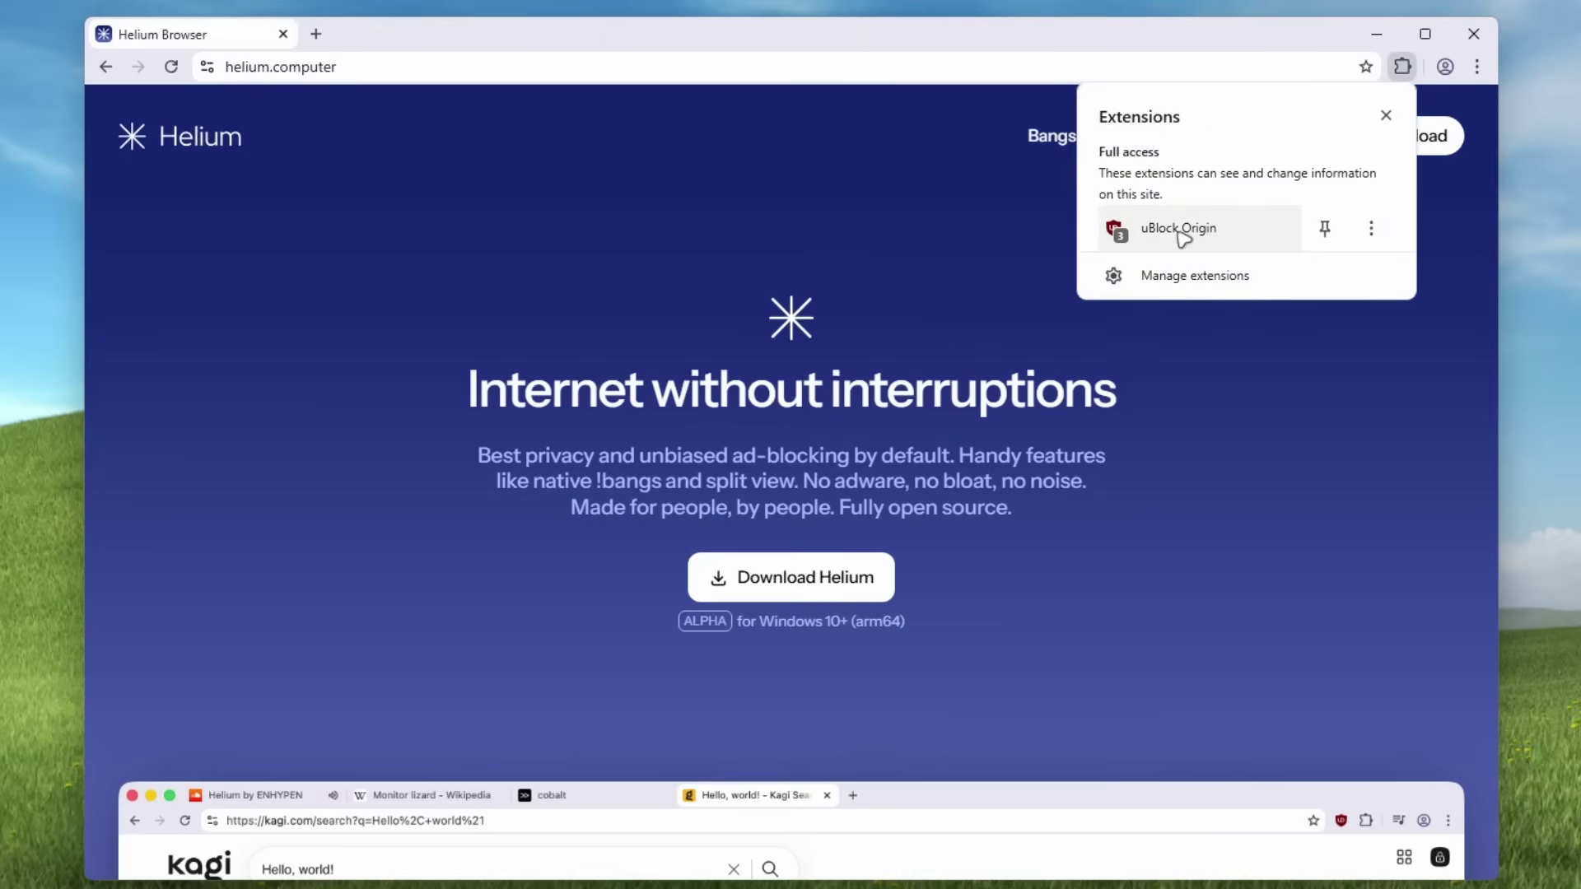
{"action": "left_click", "coordinate": [856, 199]}
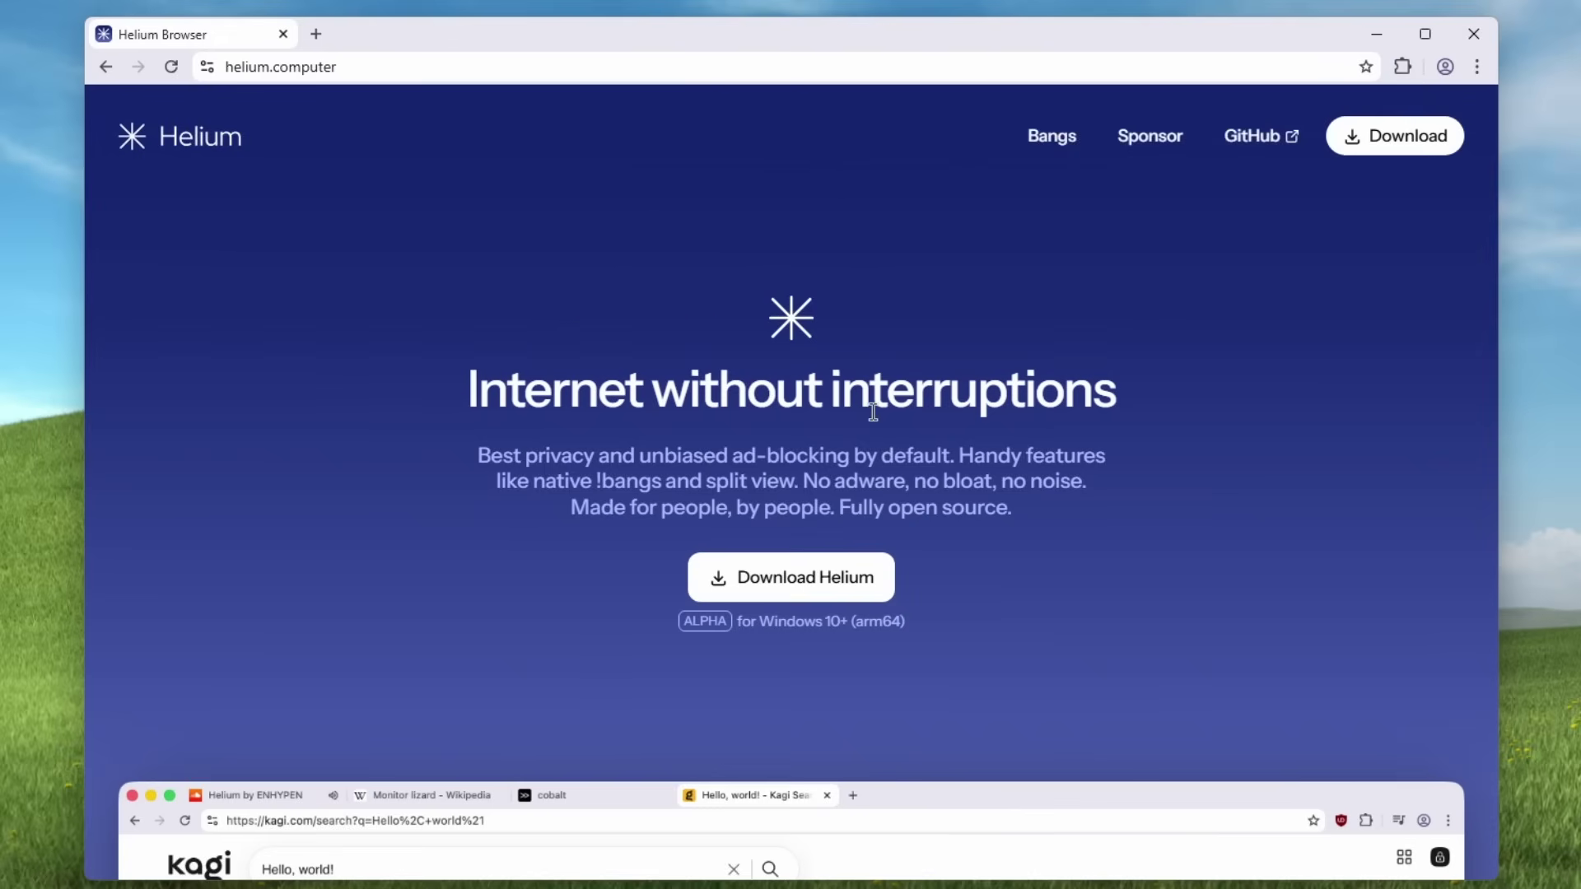
{"action": "scroll", "coordinate": [873, 412], "scroll_direction": "down", "scroll_amount": 10}
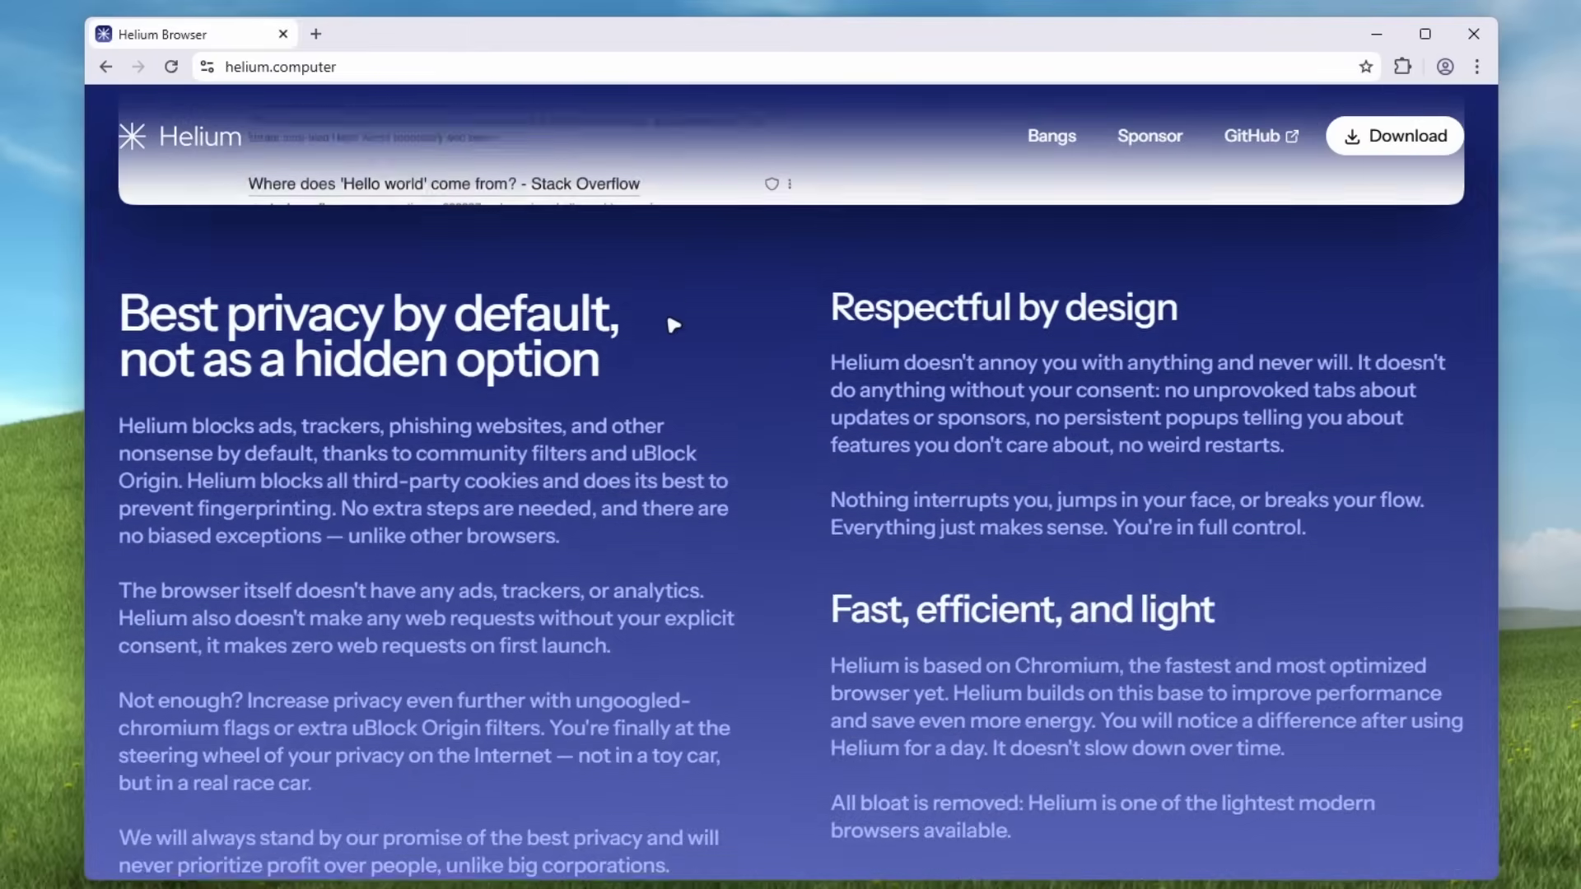
{"action": "scroll", "coordinate": [673, 324], "scroll_direction": "down", "scroll_amount": 15}
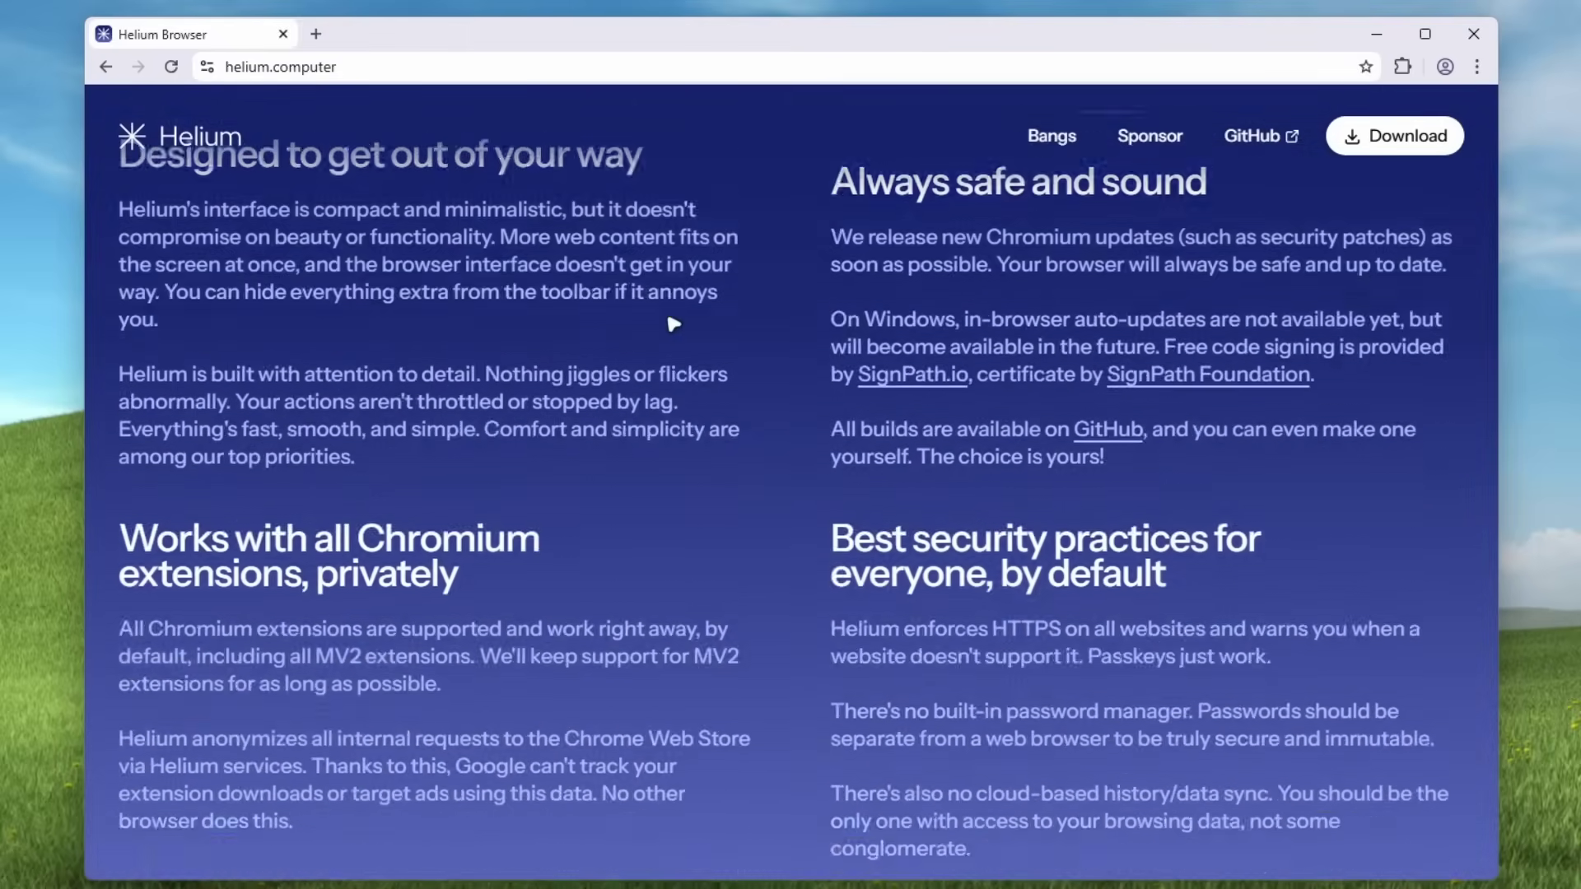
{"action": "scroll", "coordinate": [672, 325], "scroll_direction": "down", "scroll_amount": 7}
{"action": "scroll", "coordinate": [739, 379], "scroll_direction": "up", "scroll_amount": 20}
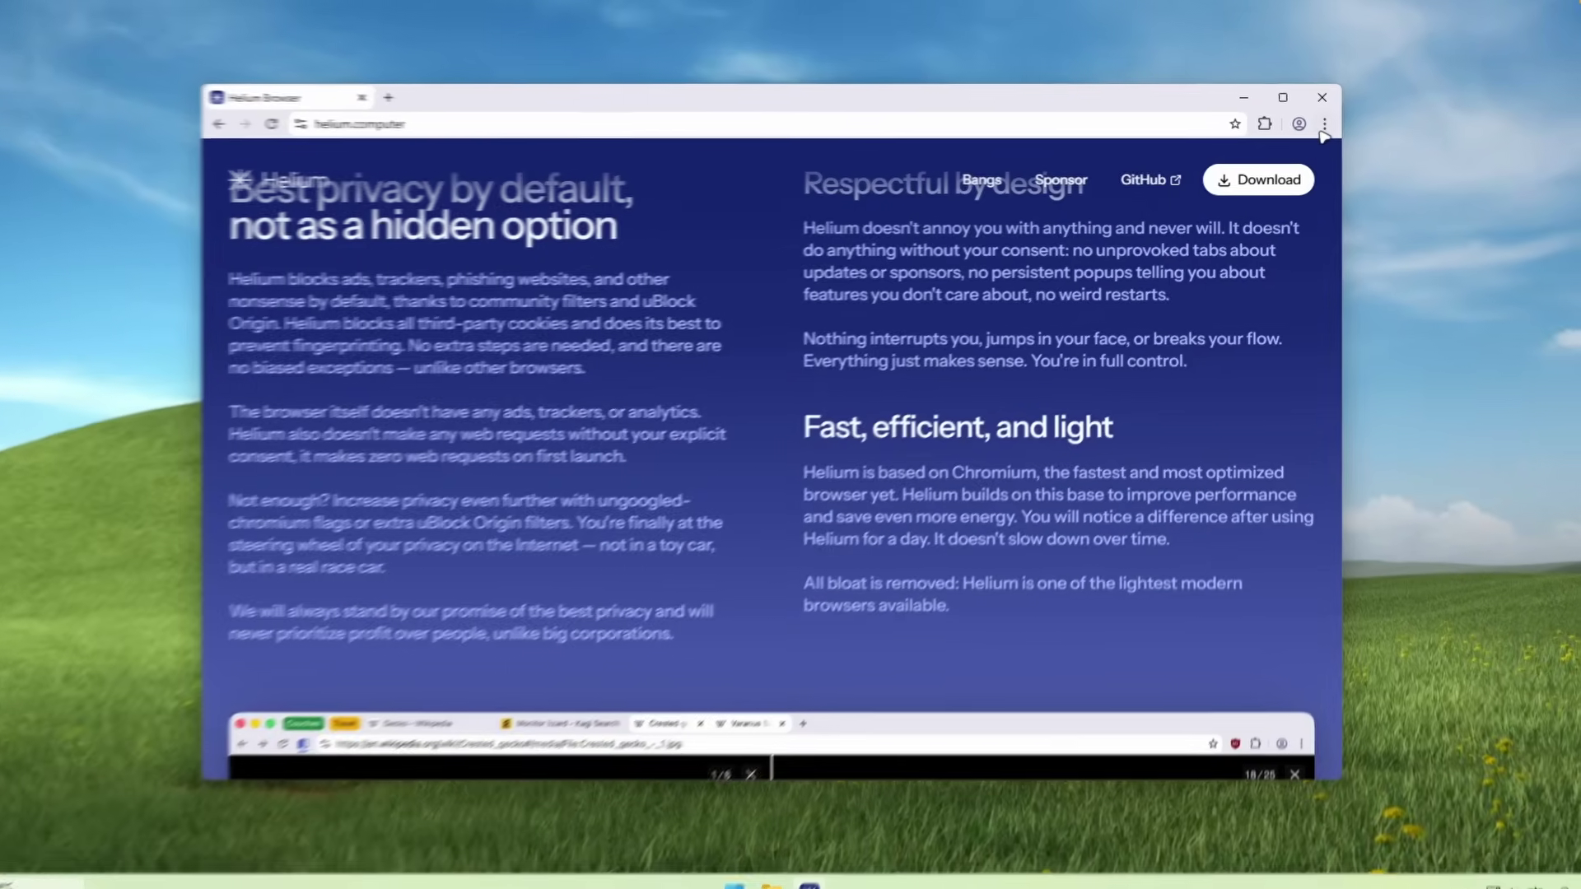
Turn on Open in split view under Customize Helium > Toolbar
{"action": "left_click", "coordinate": [1323, 125]}
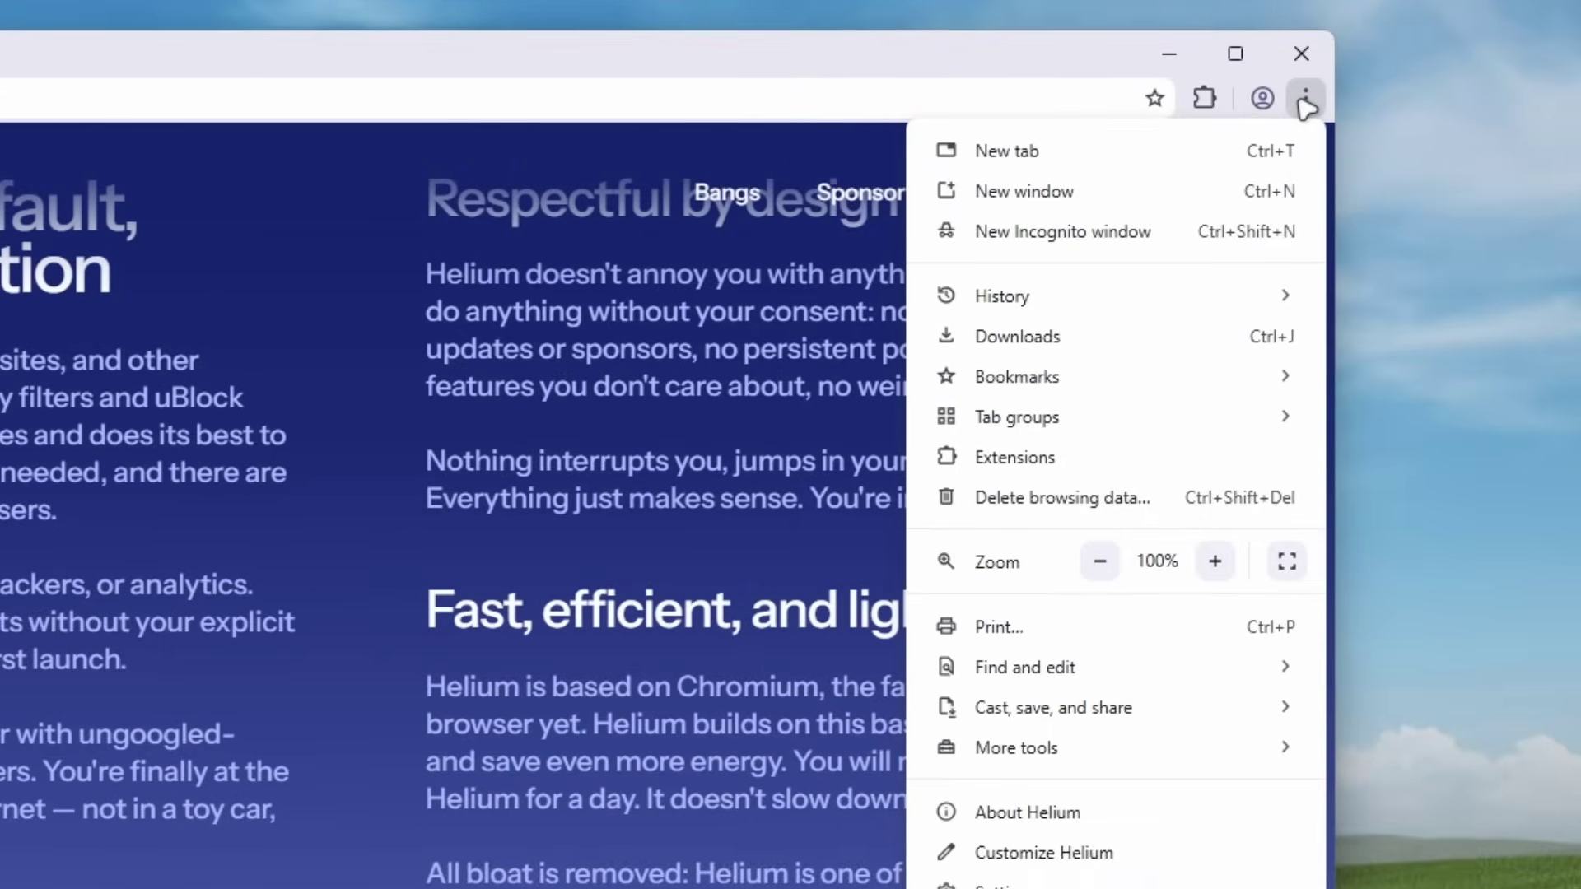
{"action": "left_click", "coordinate": [1088, 853]}
{"action": "scroll", "coordinate": [1035, 506], "scroll_direction": "down", "scroll_amount": 3}
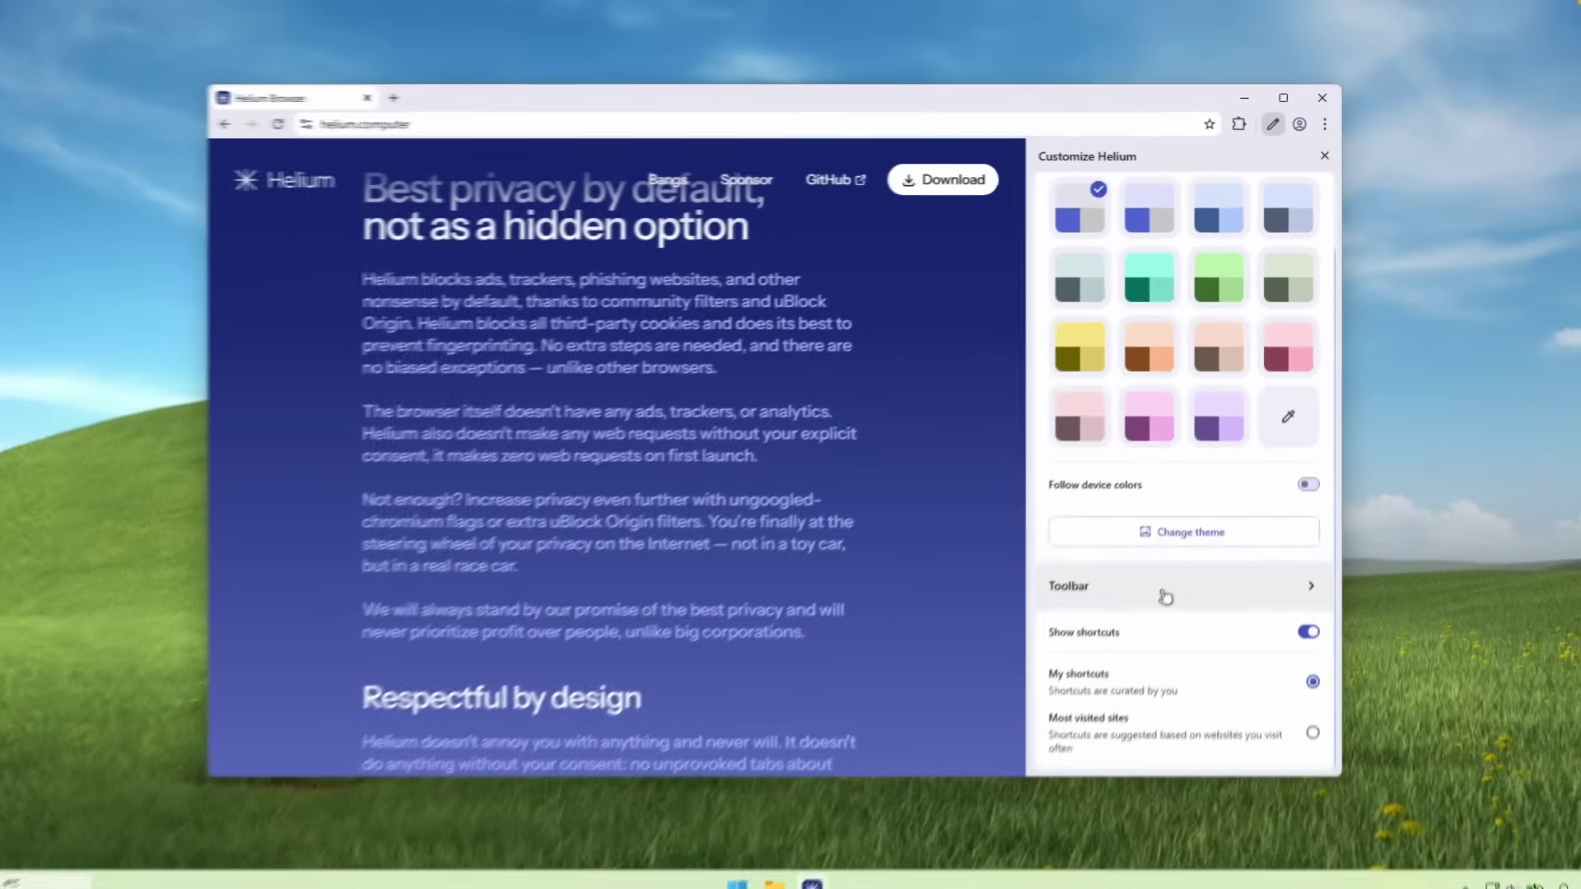
{"action": "left_click", "coordinate": [1165, 597]}
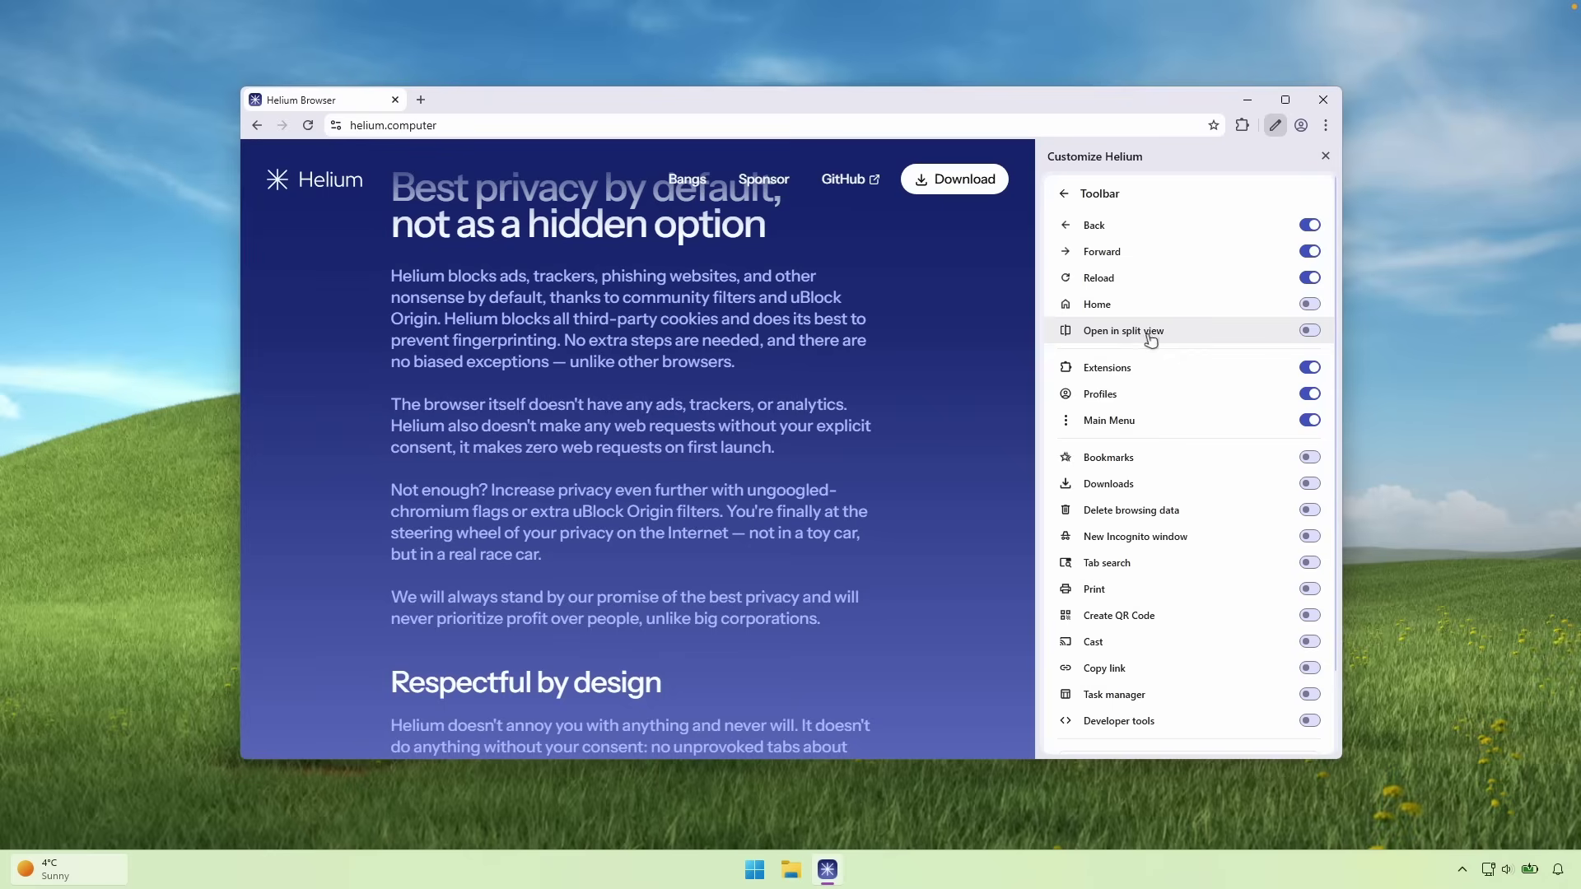
{"action": "left_click", "coordinate": [1291, 337]}
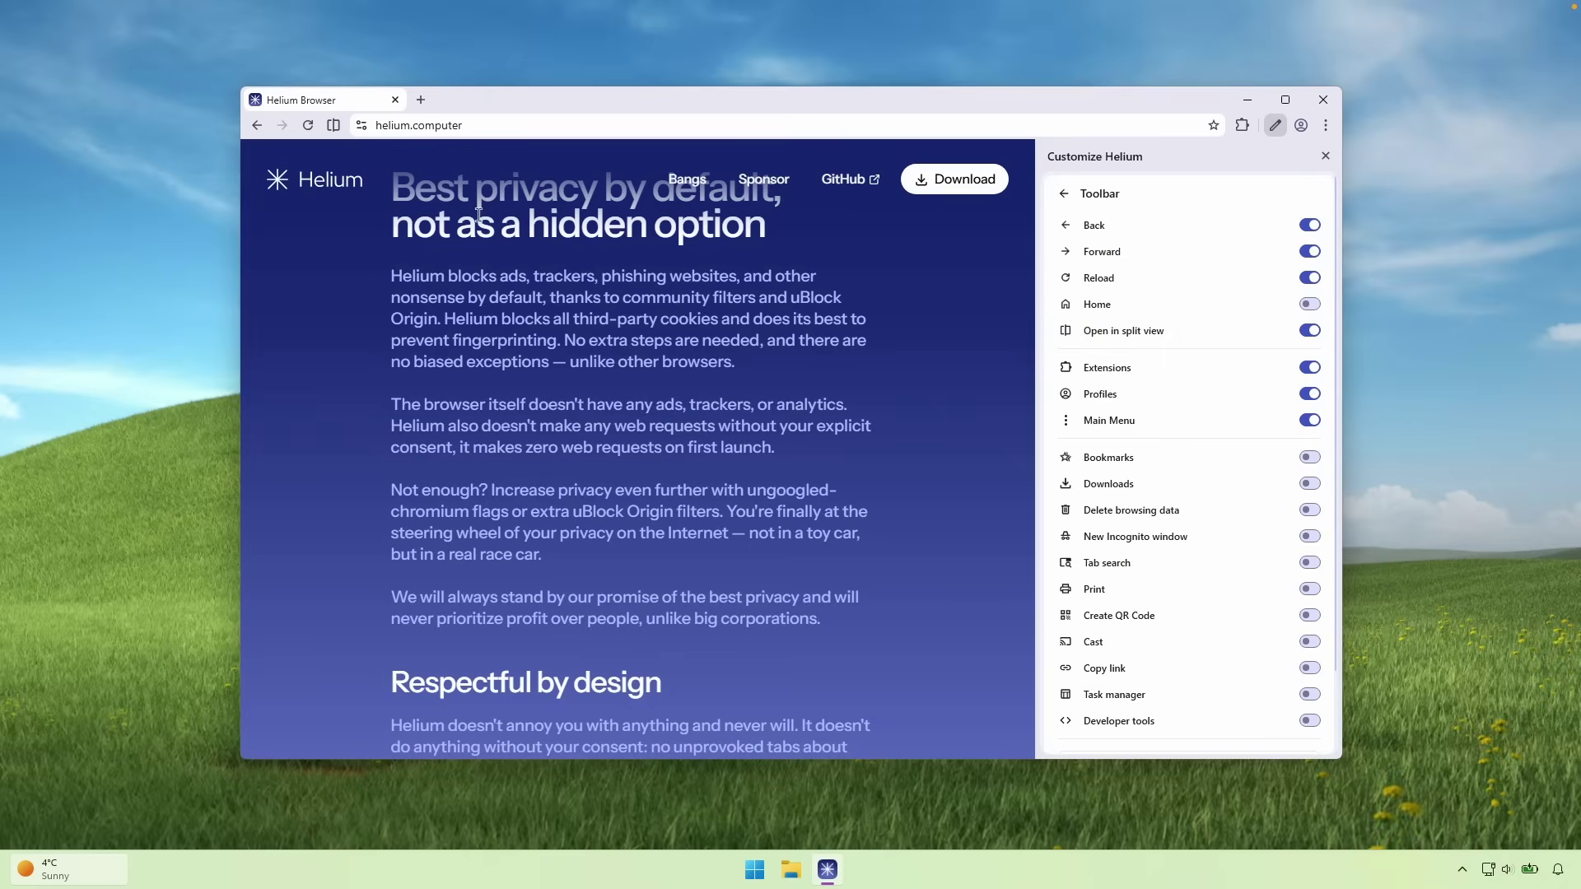
Pair a new blank tab with helium.computer in split view, widening the site's pane
{"action": "left_click", "coordinate": [1325, 156]}
{"action": "left_click", "coordinate": [421, 100]}
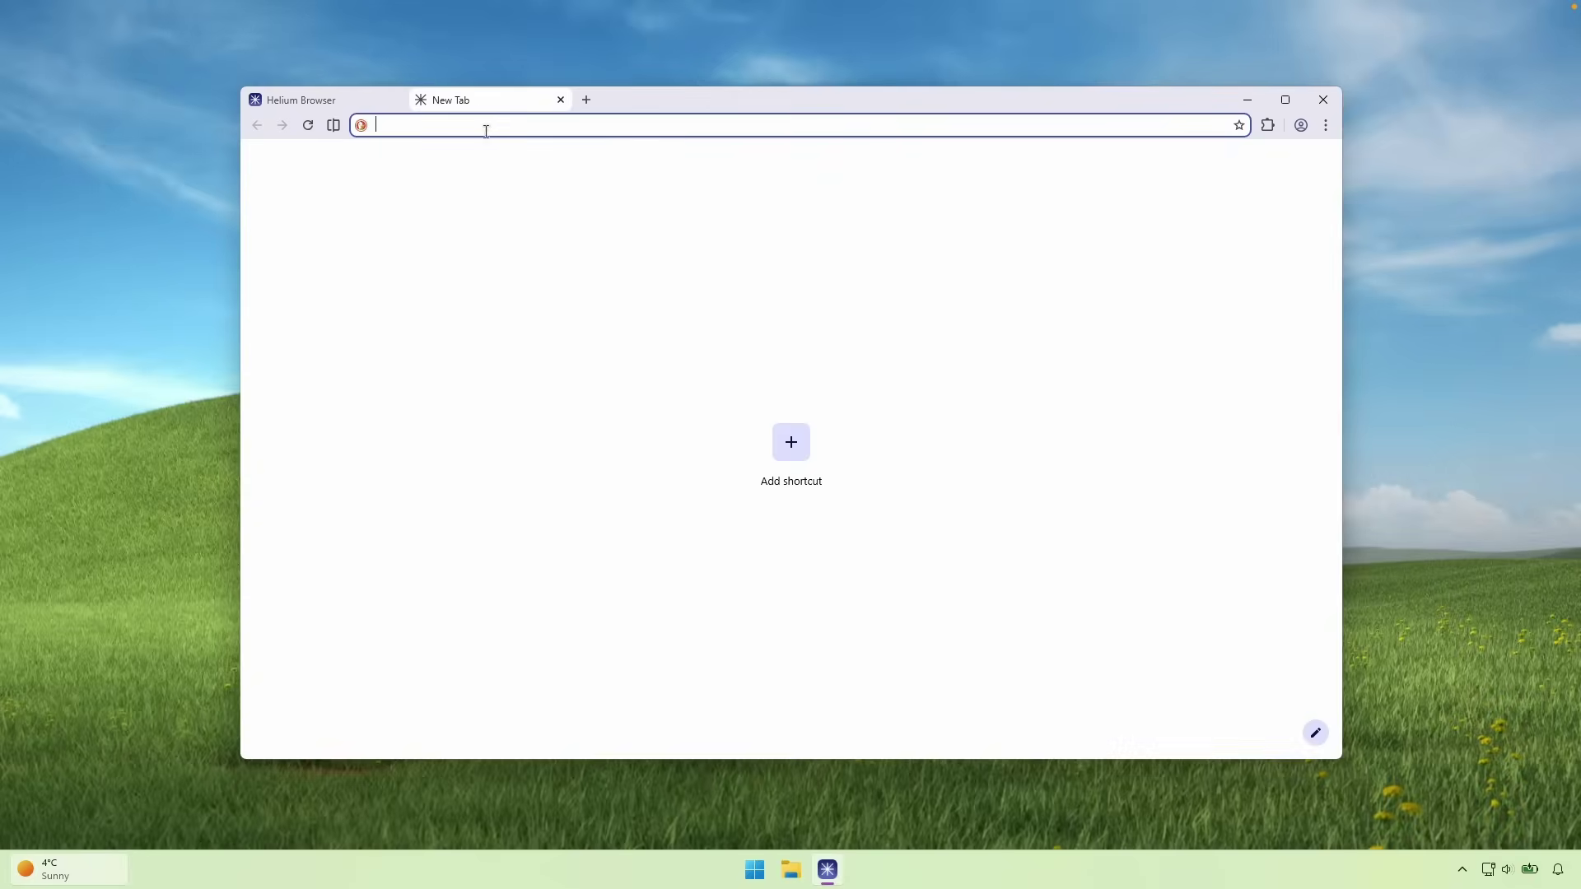
{"action": "left_click", "coordinate": [334, 125]}
{"action": "left_click", "coordinate": [1054, 278]}
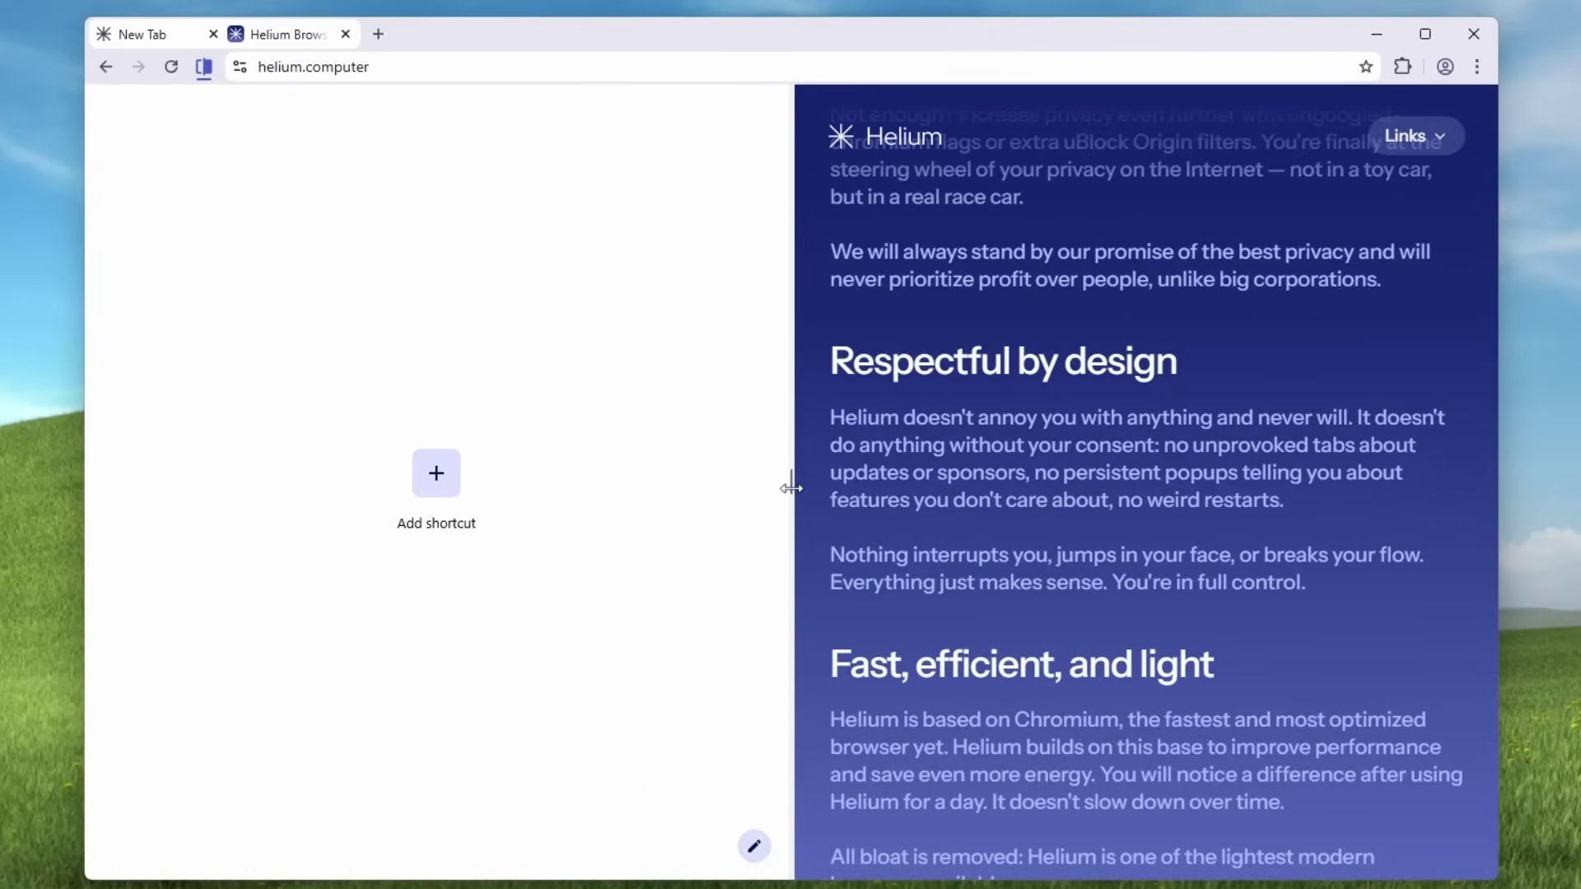
{"action": "left_click_drag", "start_coordinate": [792, 455], "coordinate": [581, 459]}
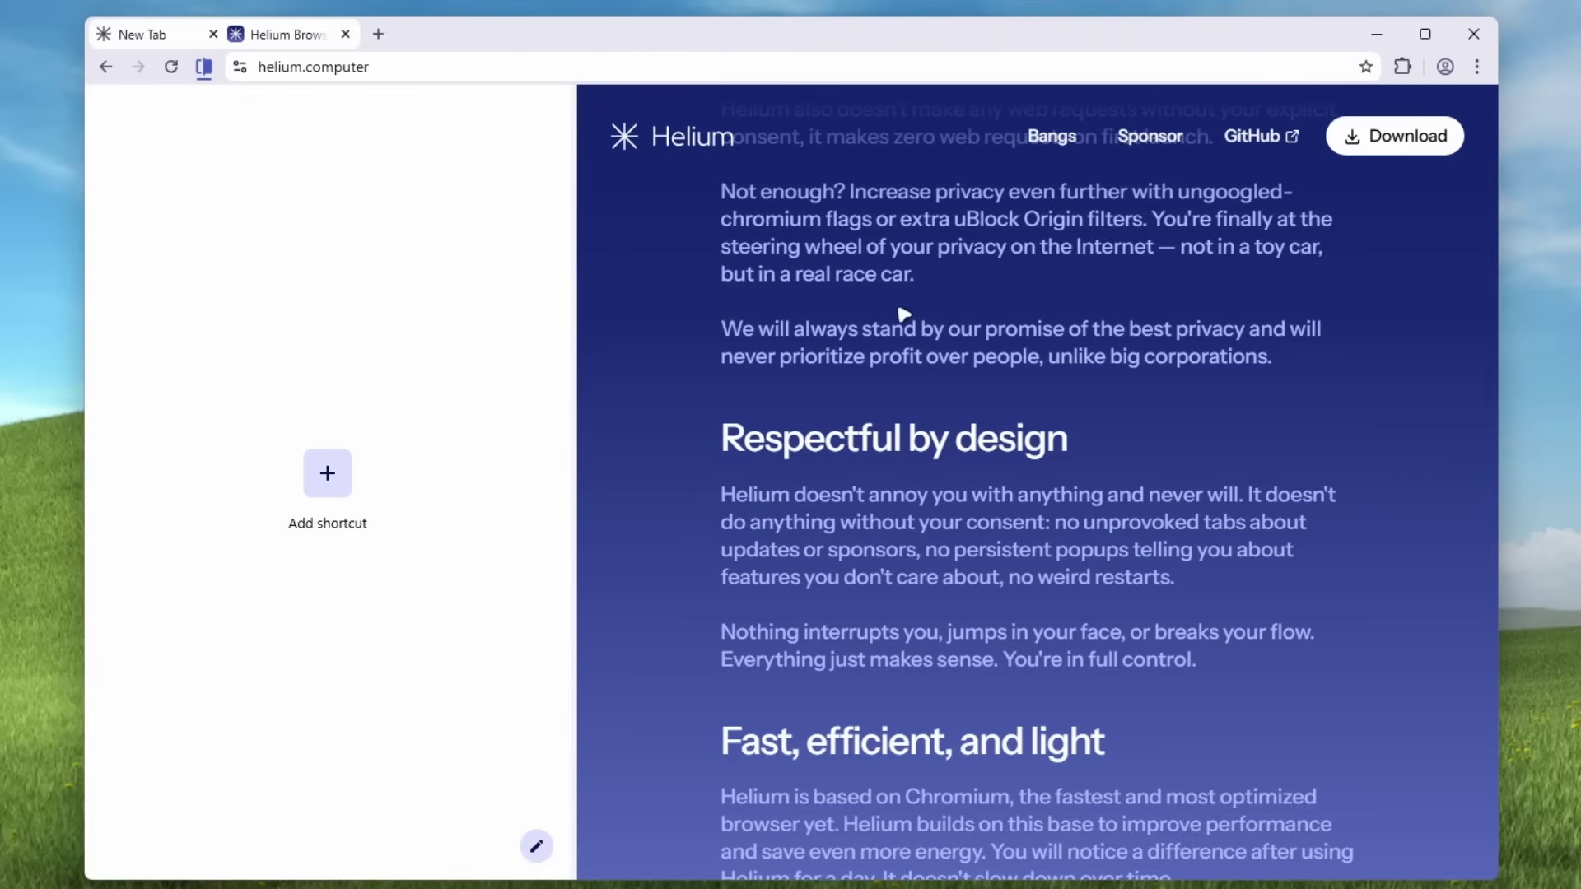
{"action": "scroll", "coordinate": [1046, 397], "scroll_direction": "up", "scroll_amount": 15}
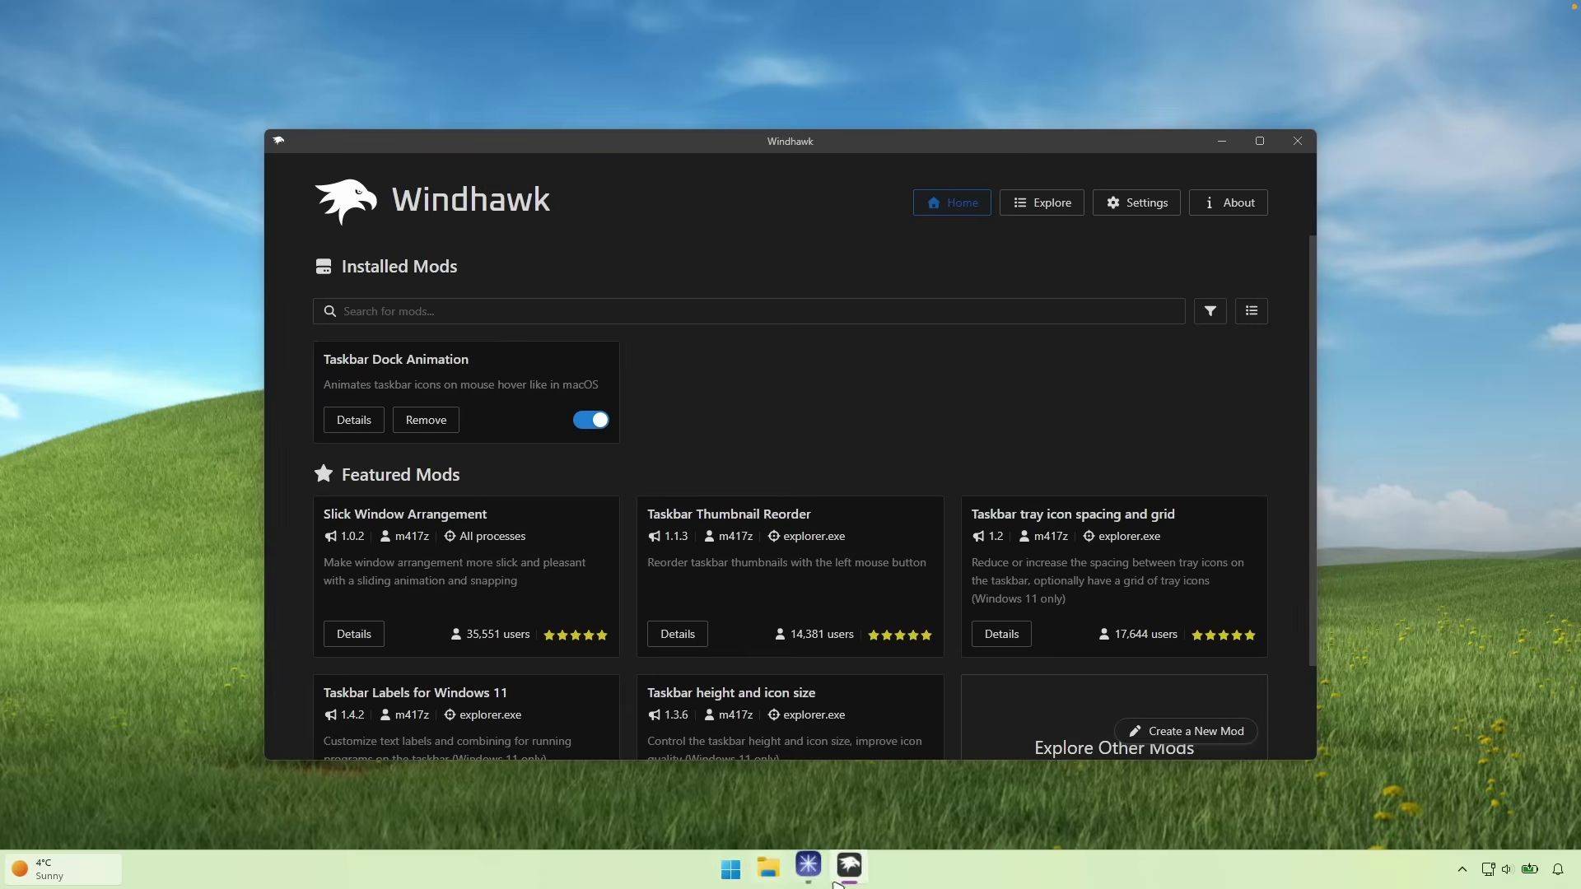
Open Windhawk's Explore page to list mods like Start Menu Styler and Taskbar Styler
{"action": "left_click", "coordinate": [1048, 204]}
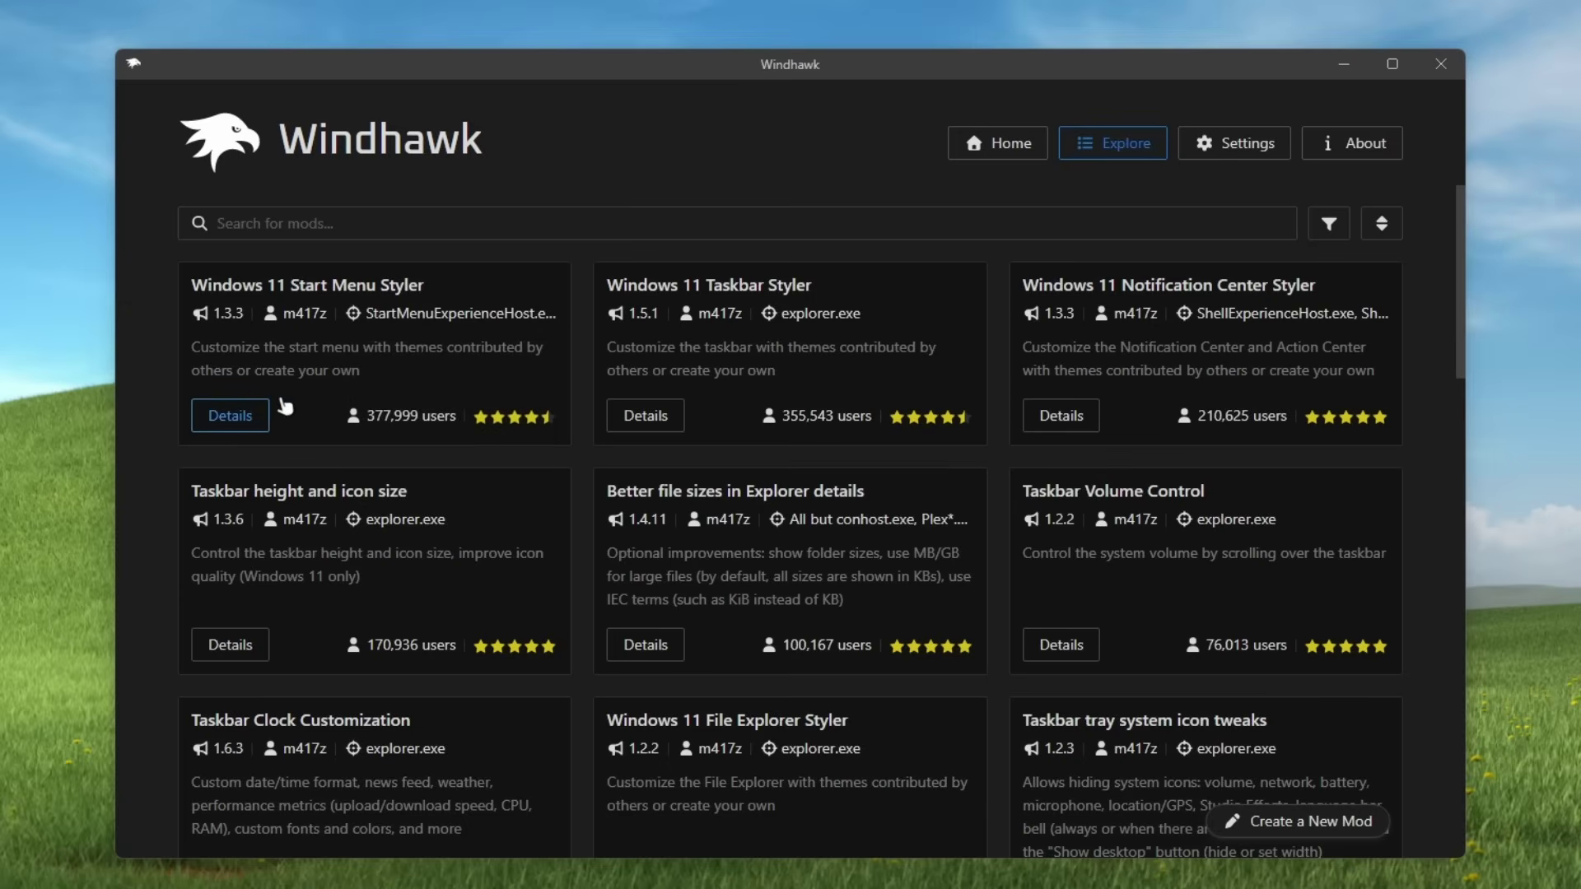
Install the Windows 11 Start Menu Styler 1.3.3 mod from its details page
{"action": "left_click", "coordinate": [230, 415]}
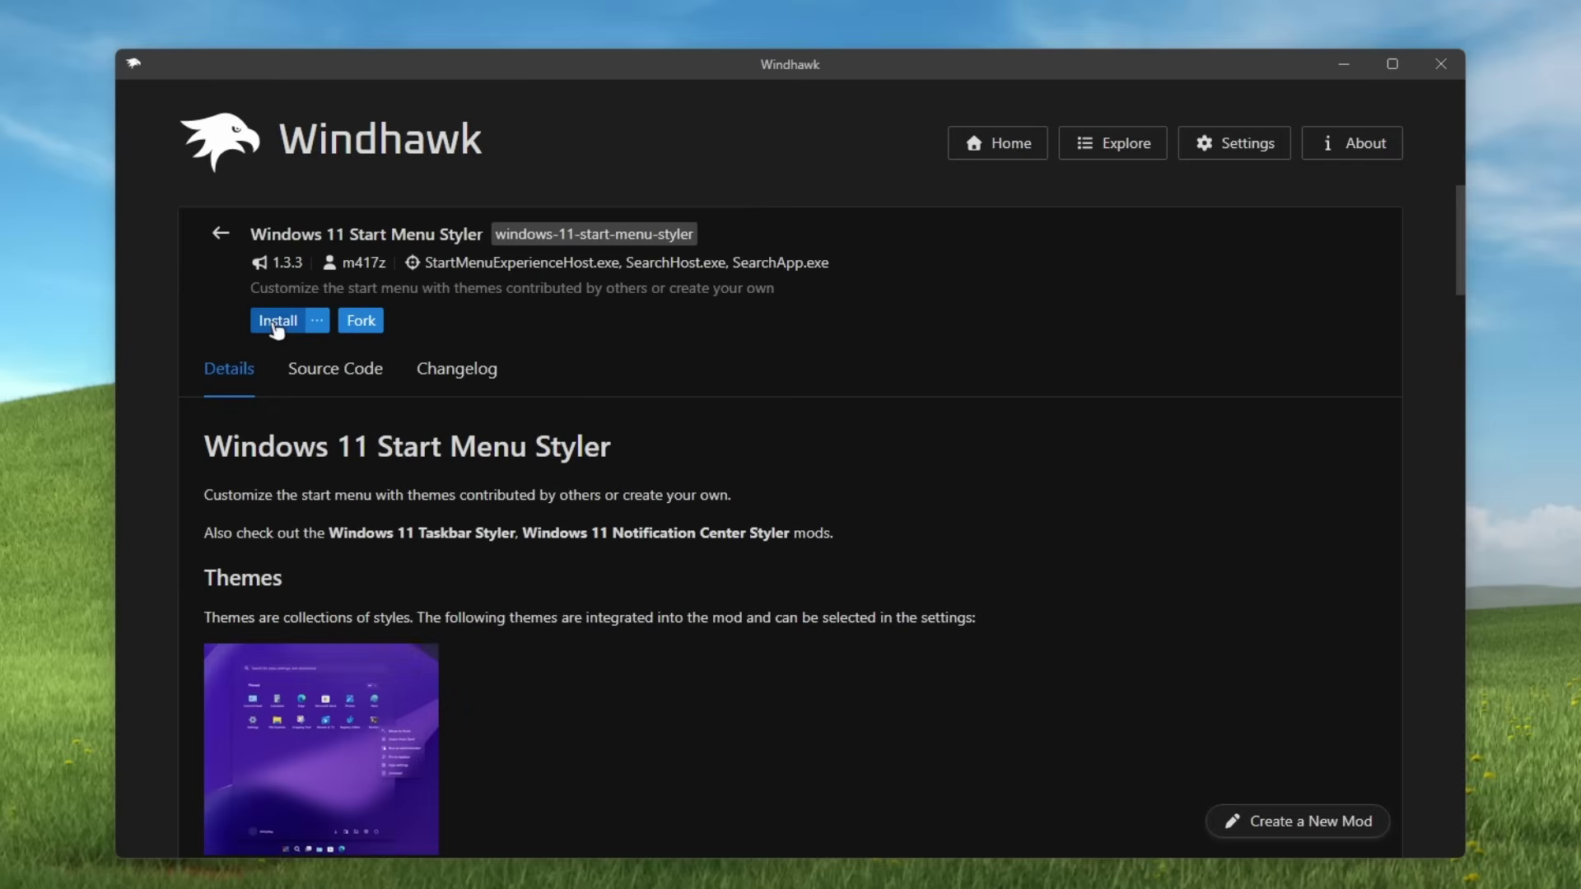
{"action": "left_click", "coordinate": [275, 321]}
{"action": "left_click", "coordinate": [947, 646]}
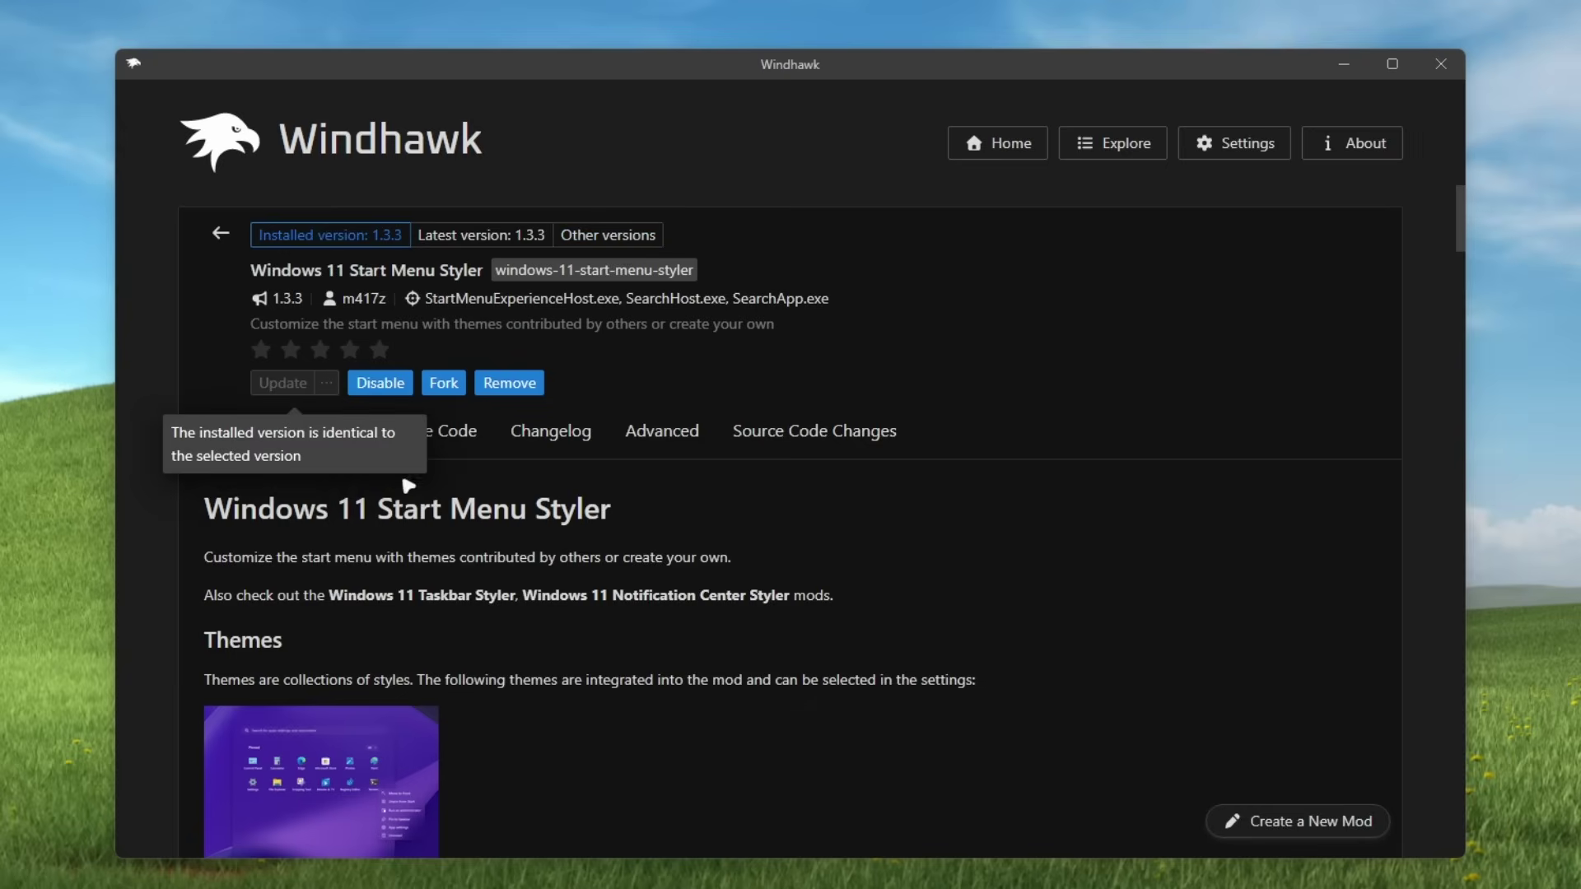
Save the TranslucentStartMenu theme in its settings and check the translucent Start menu
{"action": "left_click", "coordinate": [334, 459]}
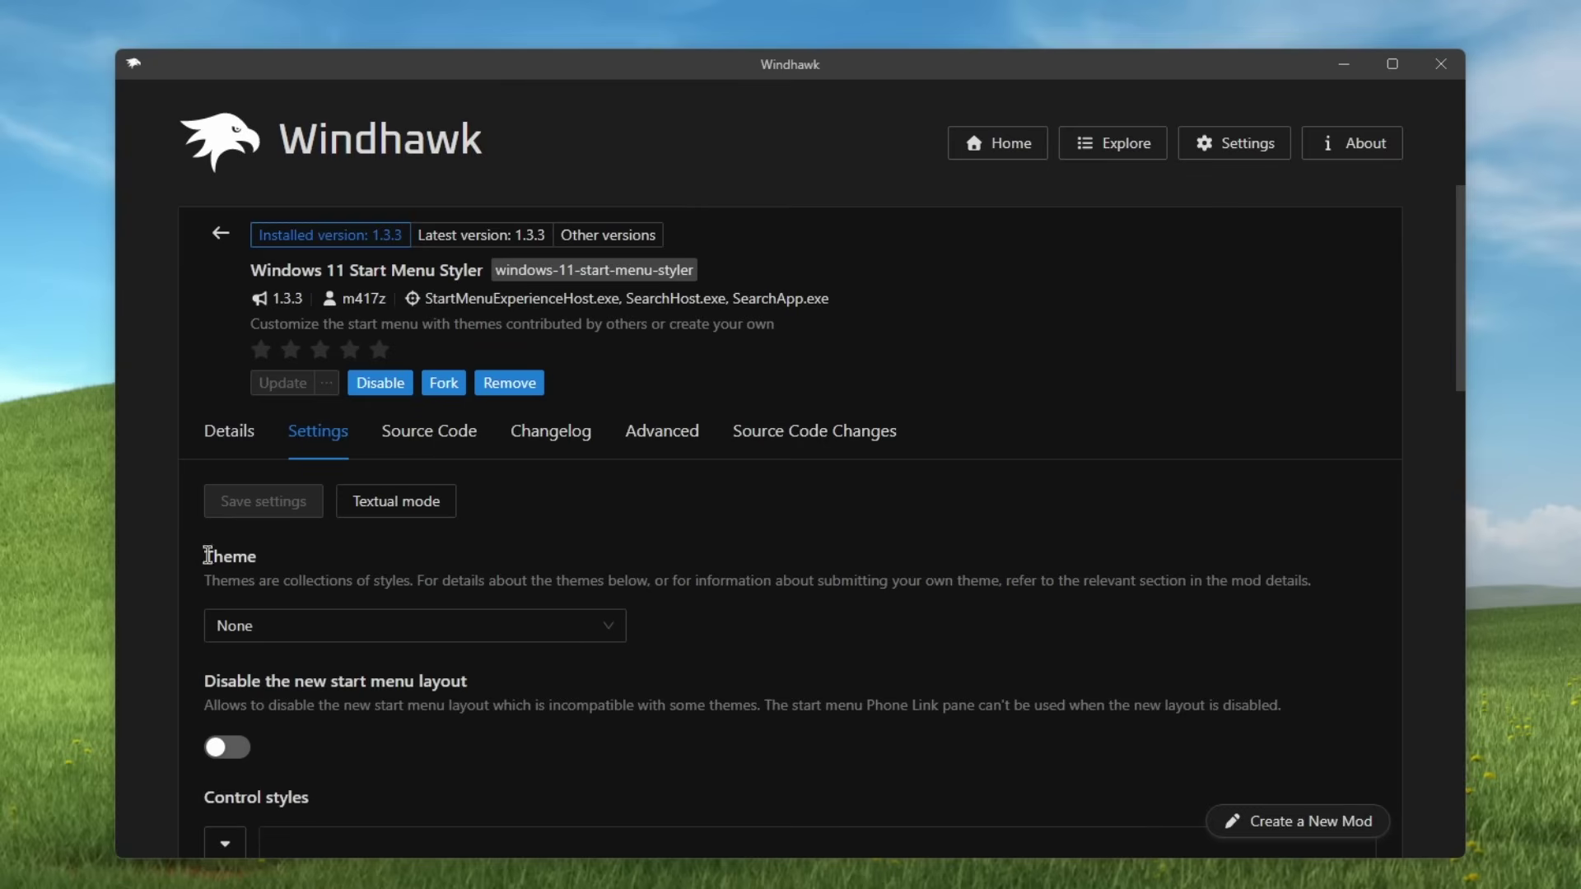
{"action": "left_click", "coordinate": [306, 624]}
{"action": "scroll", "coordinate": [379, 445], "scroll_direction": "down", "scroll_amount": 5}
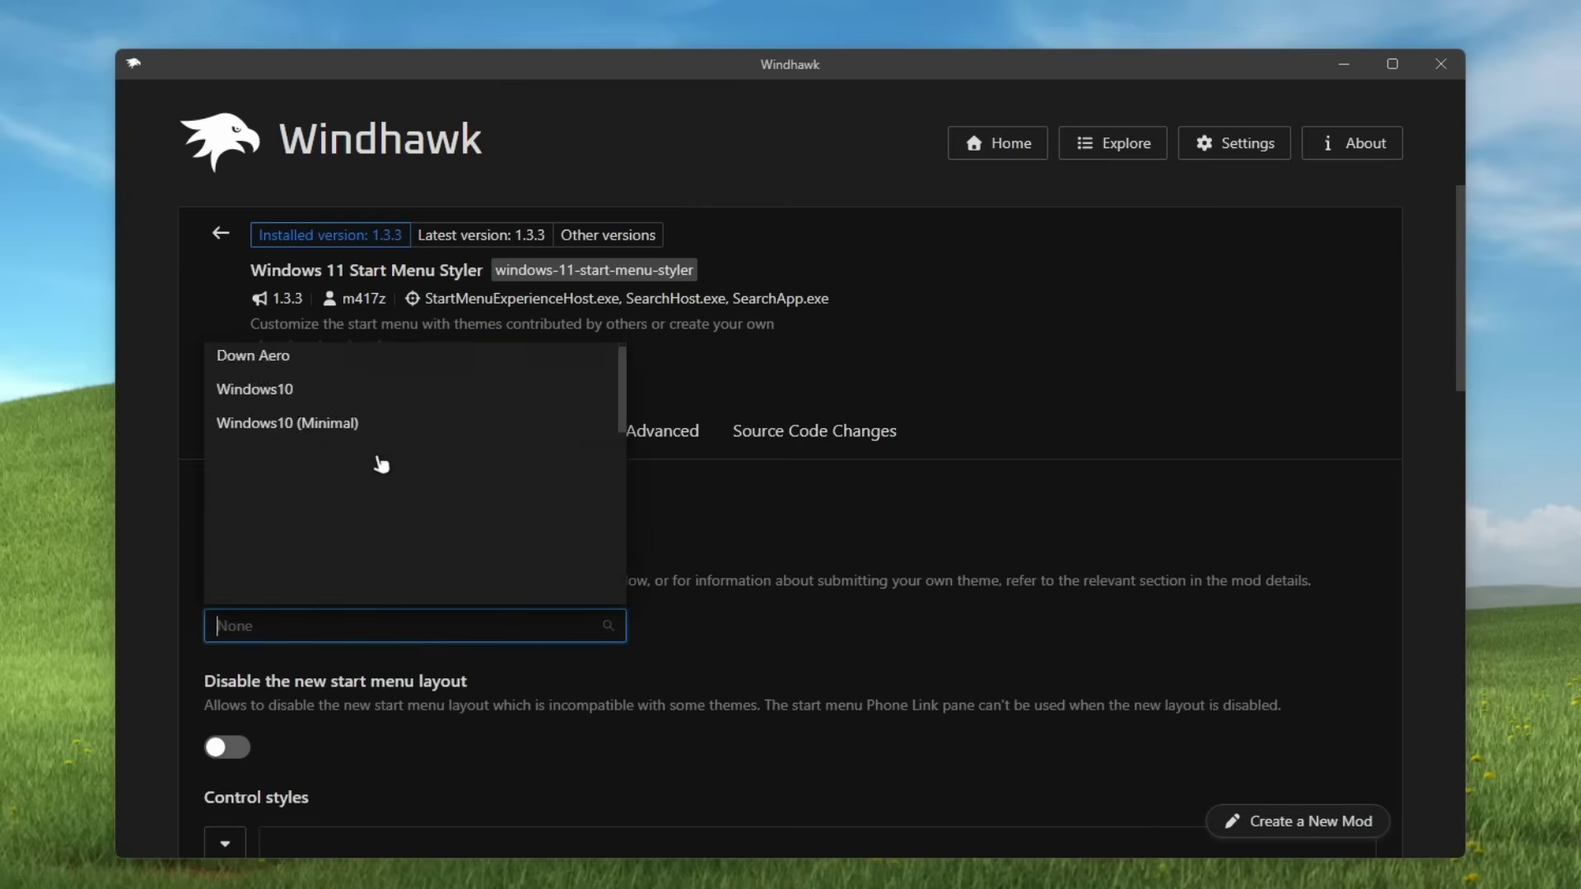
{"action": "scroll", "coordinate": [466, 531], "scroll_direction": "up", "scroll_amount": 5}
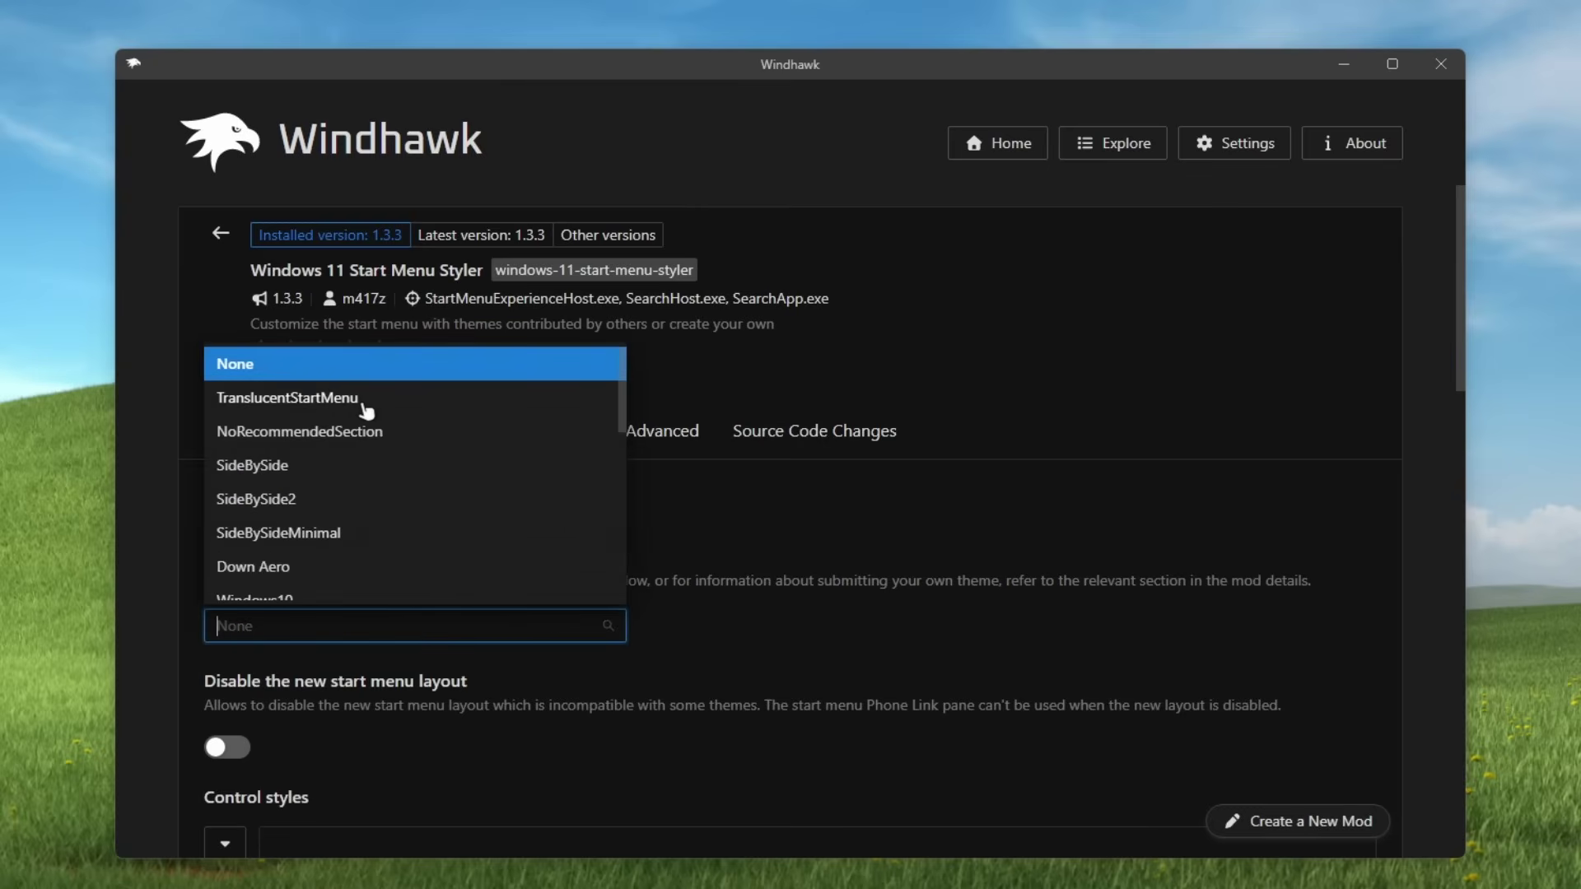
{"action": "left_click", "coordinate": [286, 397]}
{"action": "left_click", "coordinate": [262, 501]}
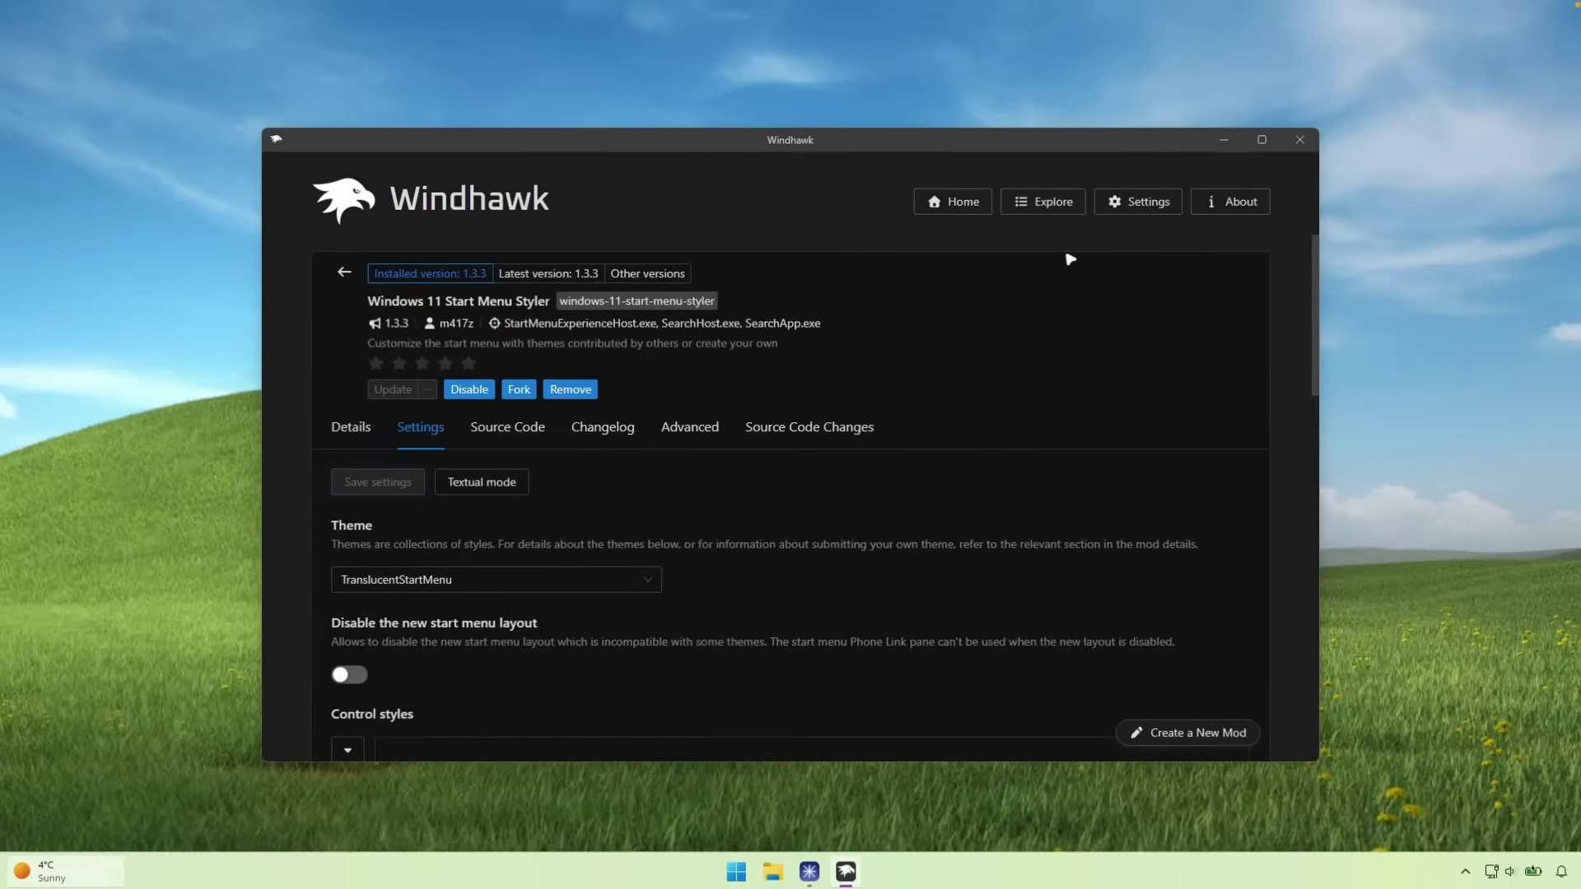
{"action": "left_click", "coordinate": [1212, 144]}
{"action": "left_click", "coordinate": [736, 870]}
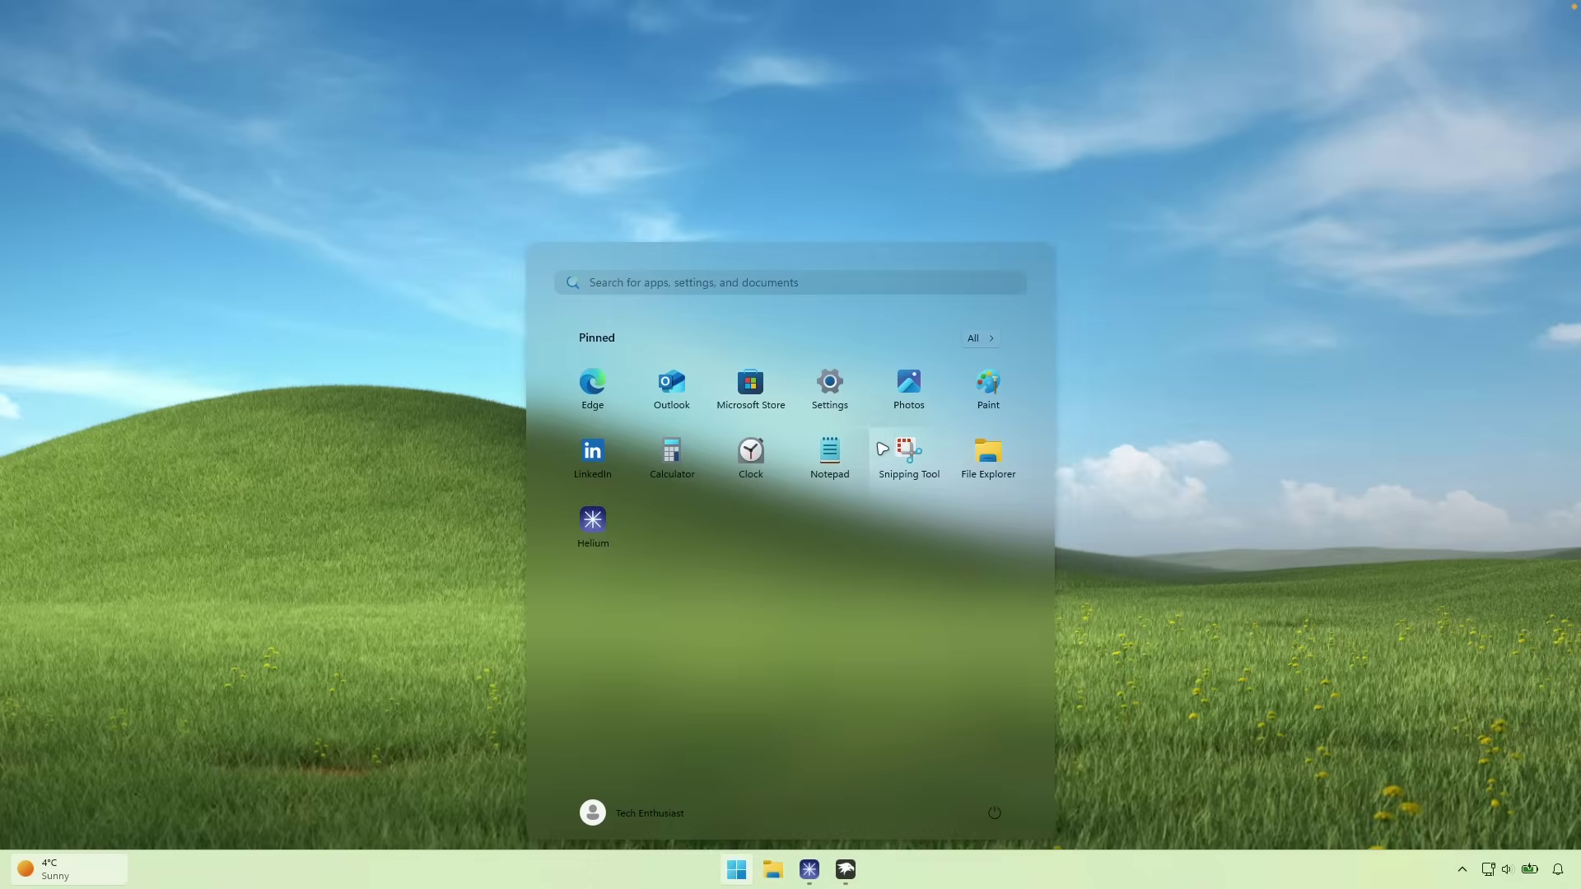
{"action": "left_click", "coordinate": [846, 870]}
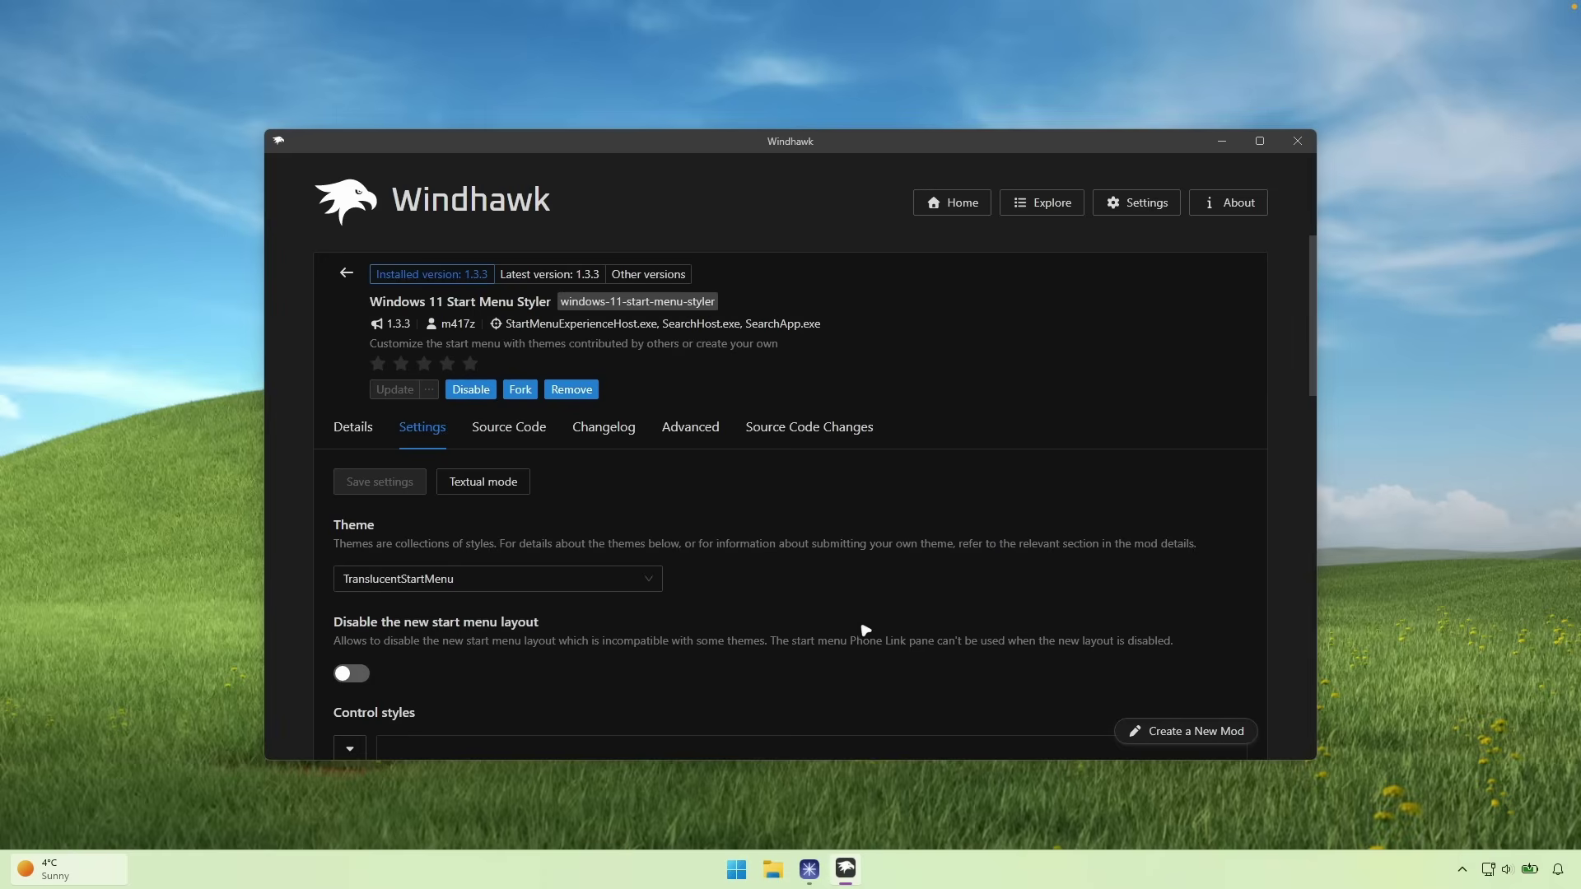
Open Windows 11 Taskbar Styler's settings and save the WindowGlass theme
{"action": "left_click", "coordinate": [978, 211]}
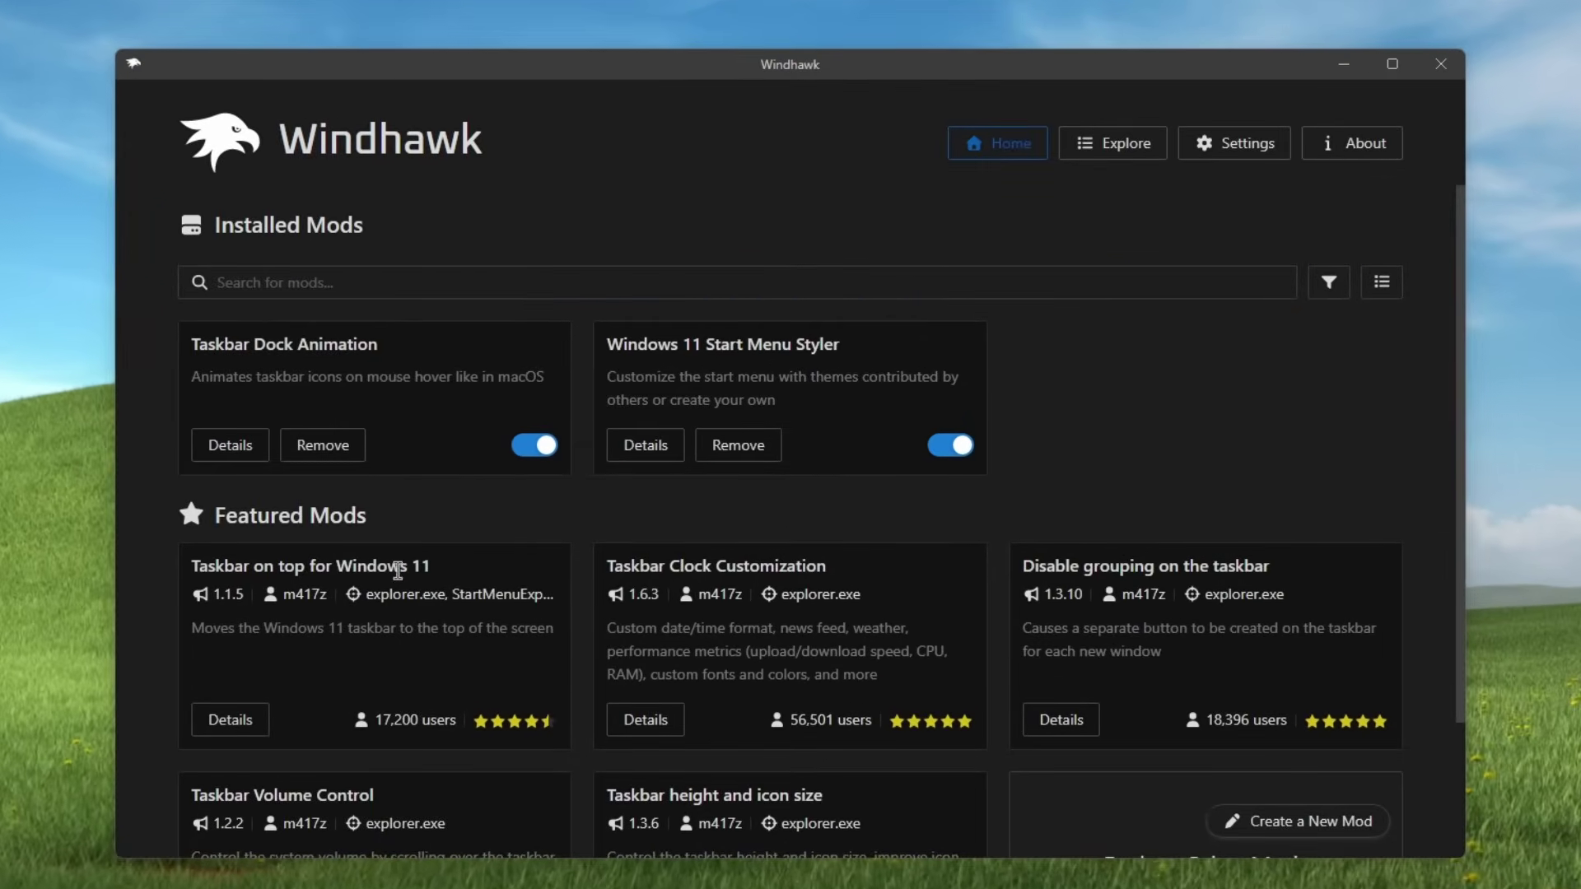
{"action": "left_click", "coordinate": [1095, 151]}
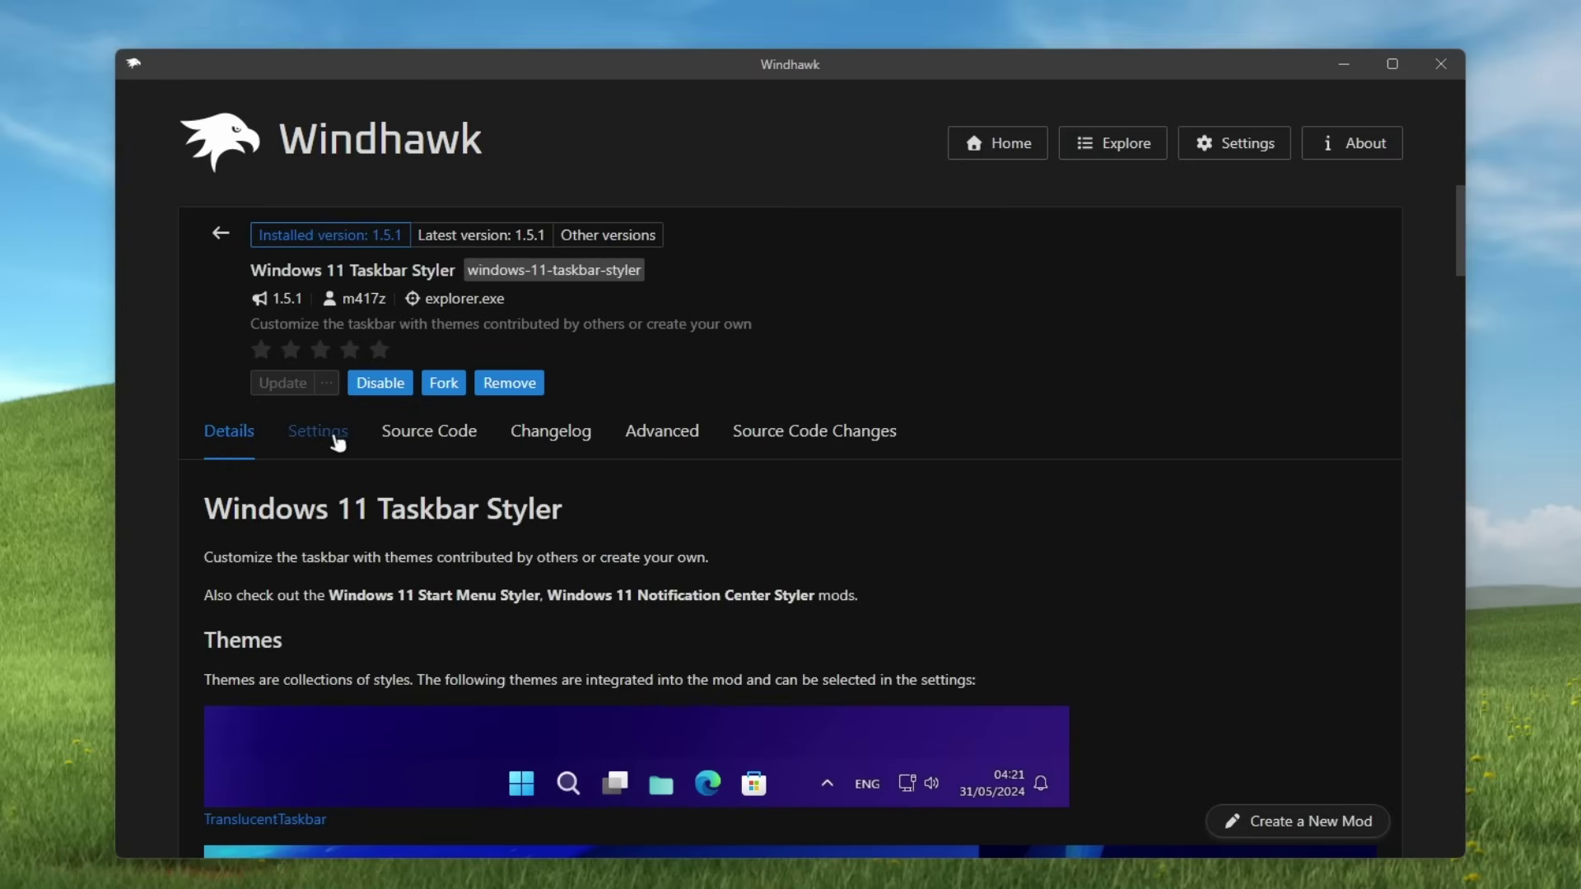
{"action": "left_click", "coordinate": [333, 435]}
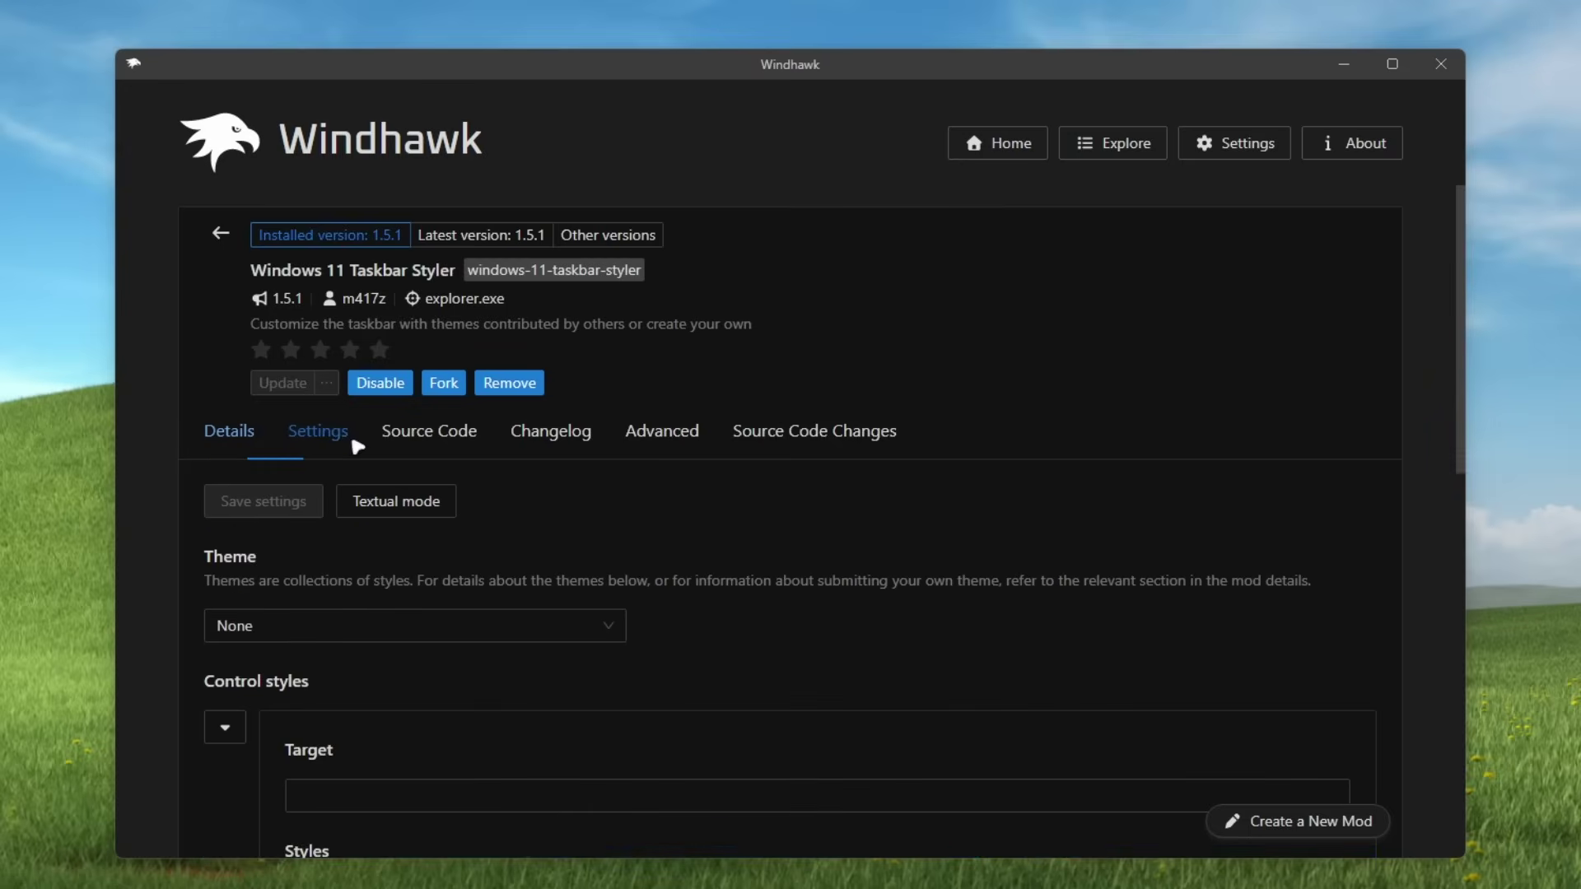
{"action": "left_click", "coordinate": [385, 635]}
{"action": "left_click", "coordinate": [361, 618]}
{"action": "left_click", "coordinate": [360, 618]}
{"action": "scroll", "coordinate": [362, 506], "scroll_direction": "down", "scroll_amount": 5}
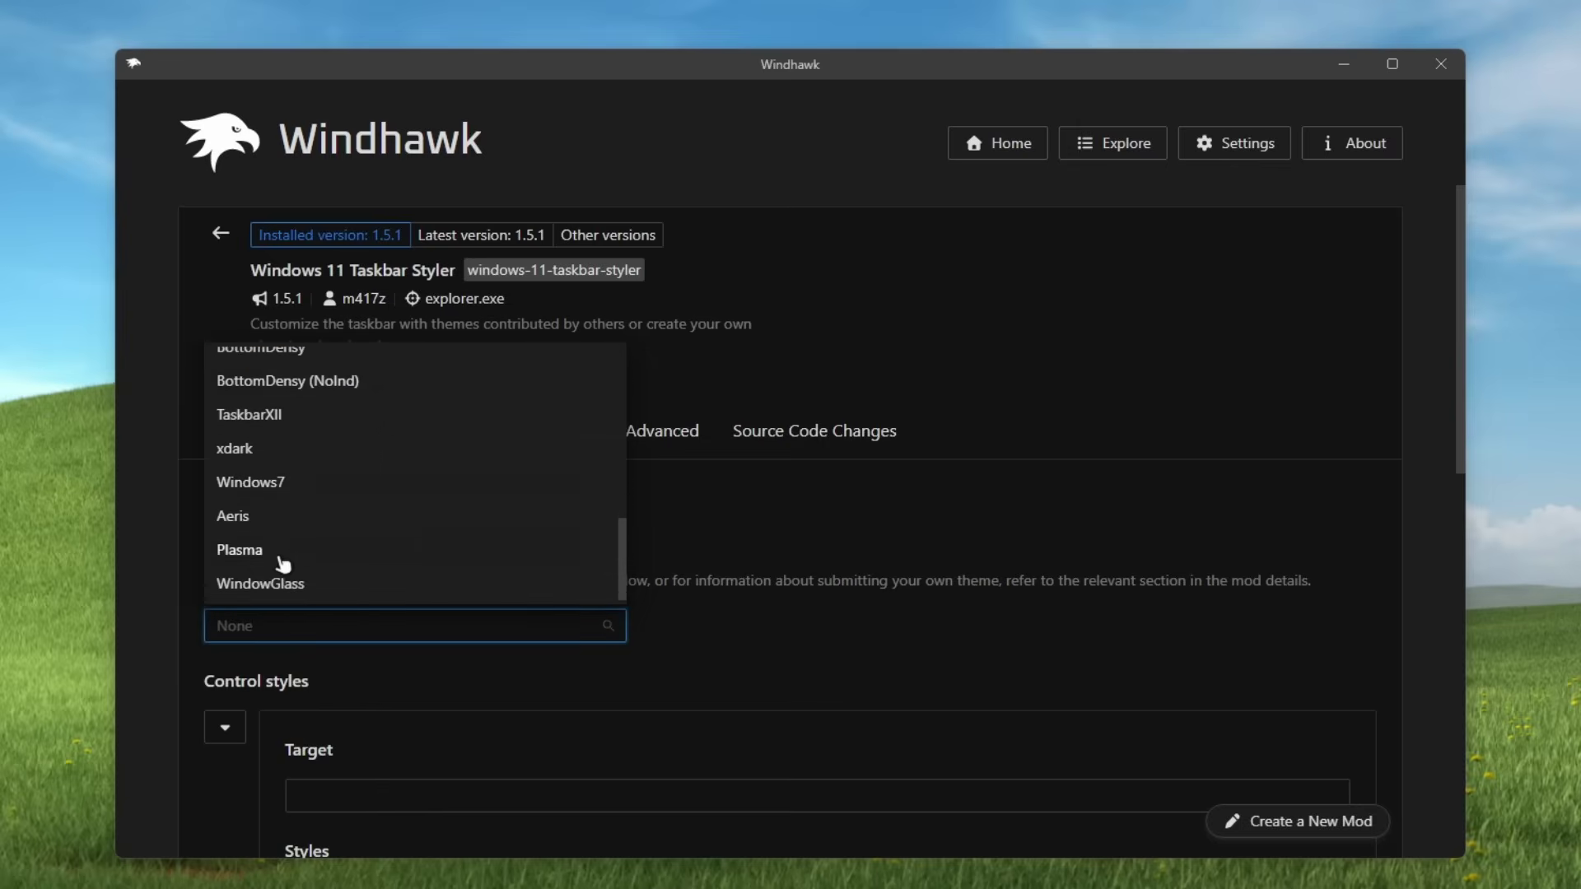
{"action": "left_click", "coordinate": [326, 583]}
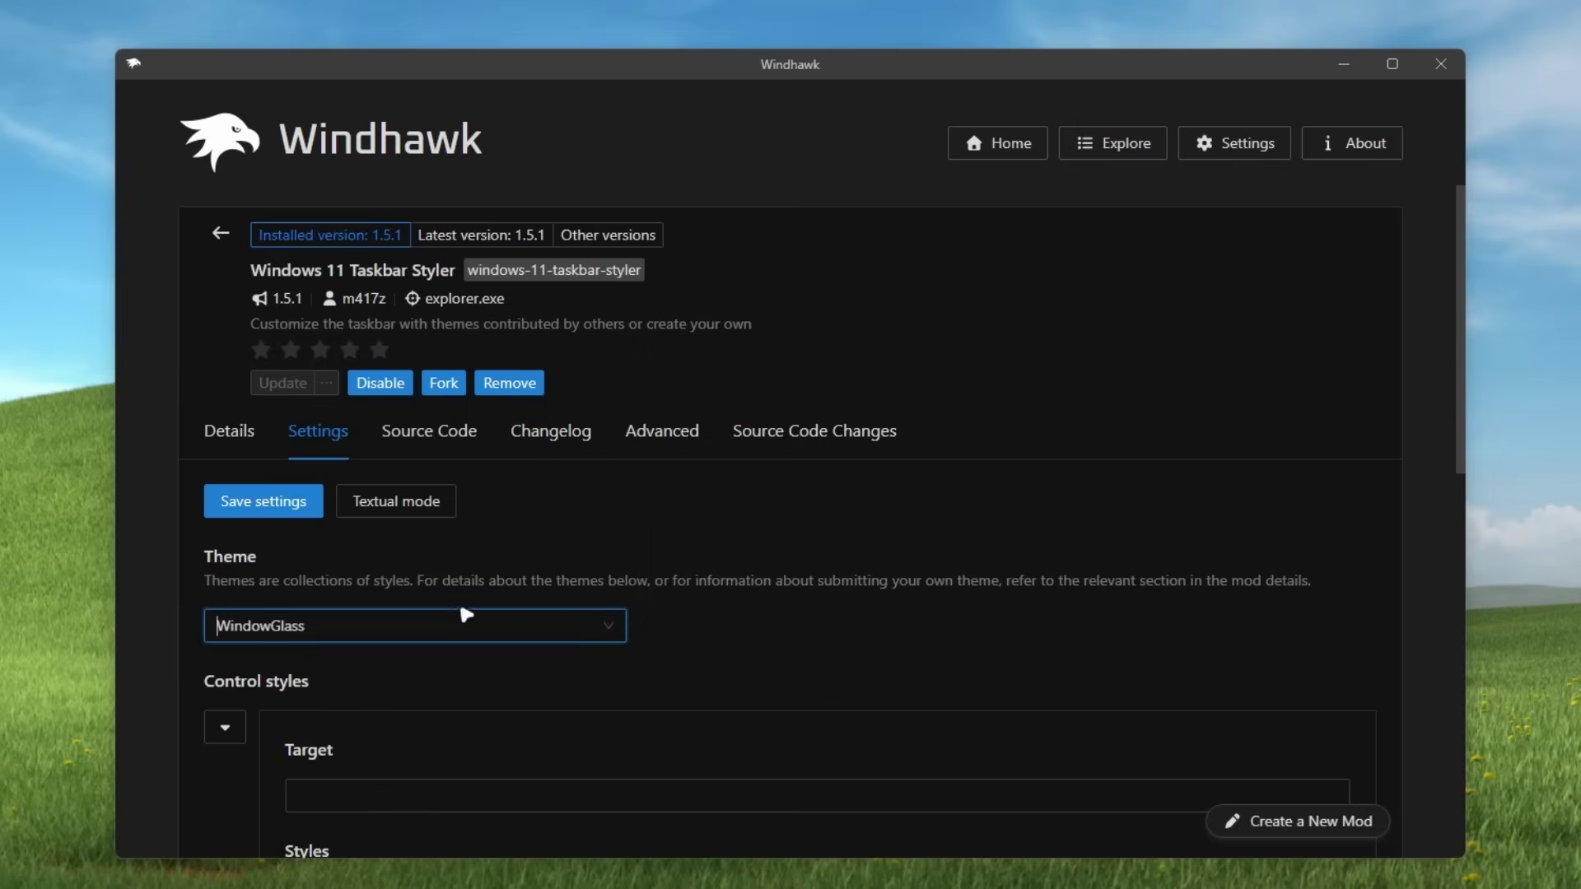
{"action": "left_click", "coordinate": [289, 501]}
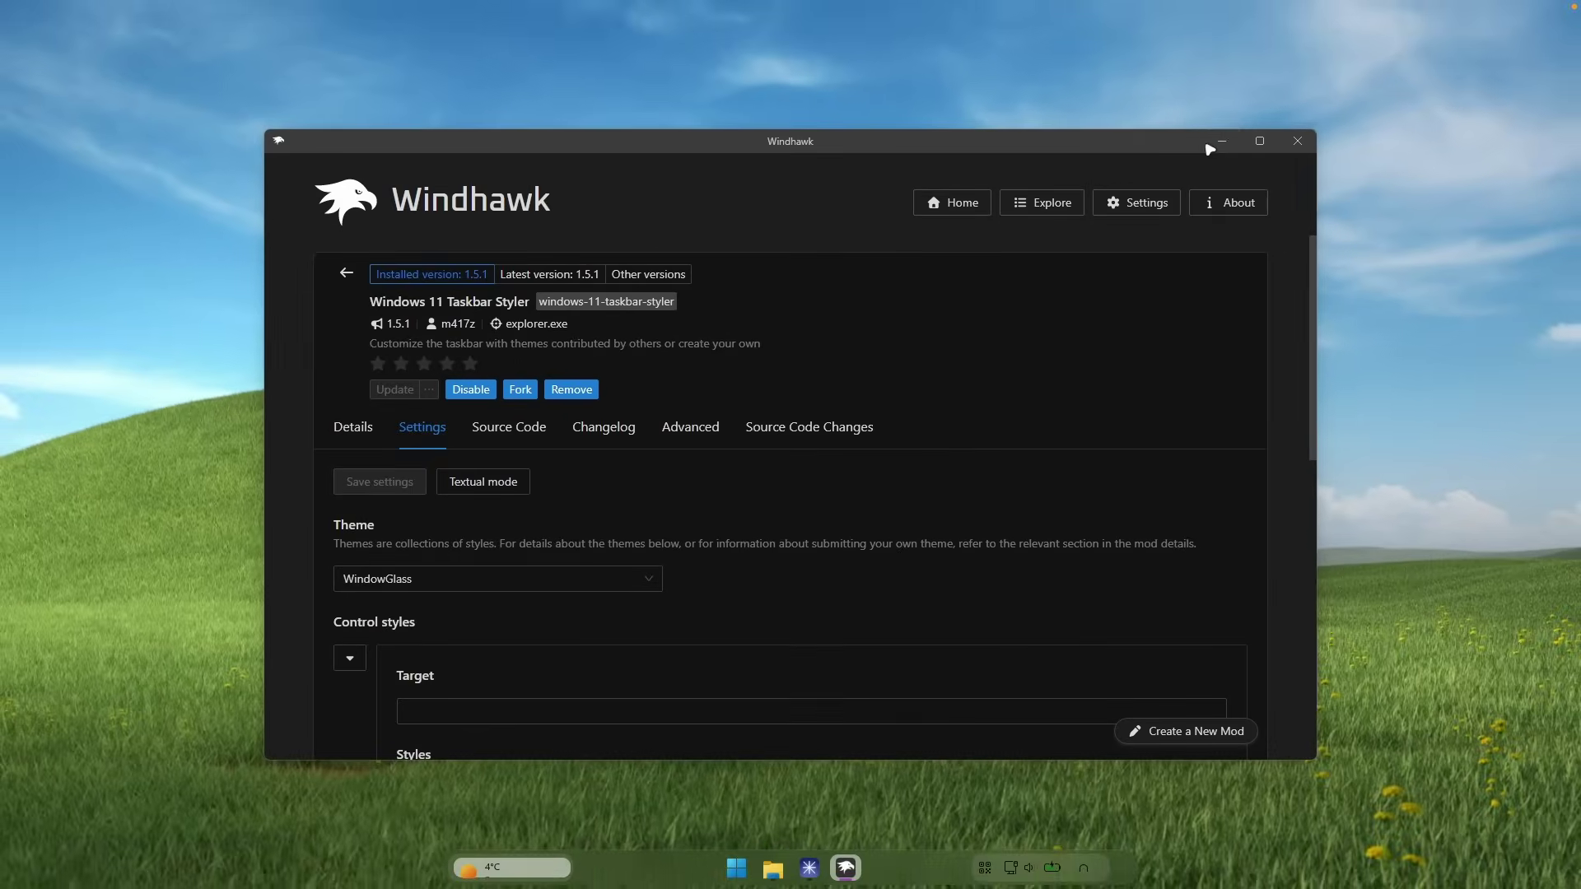
Switch the taskbar theme to Matter and check the restyled taskbar
{"action": "left_click", "coordinate": [1344, 64]}
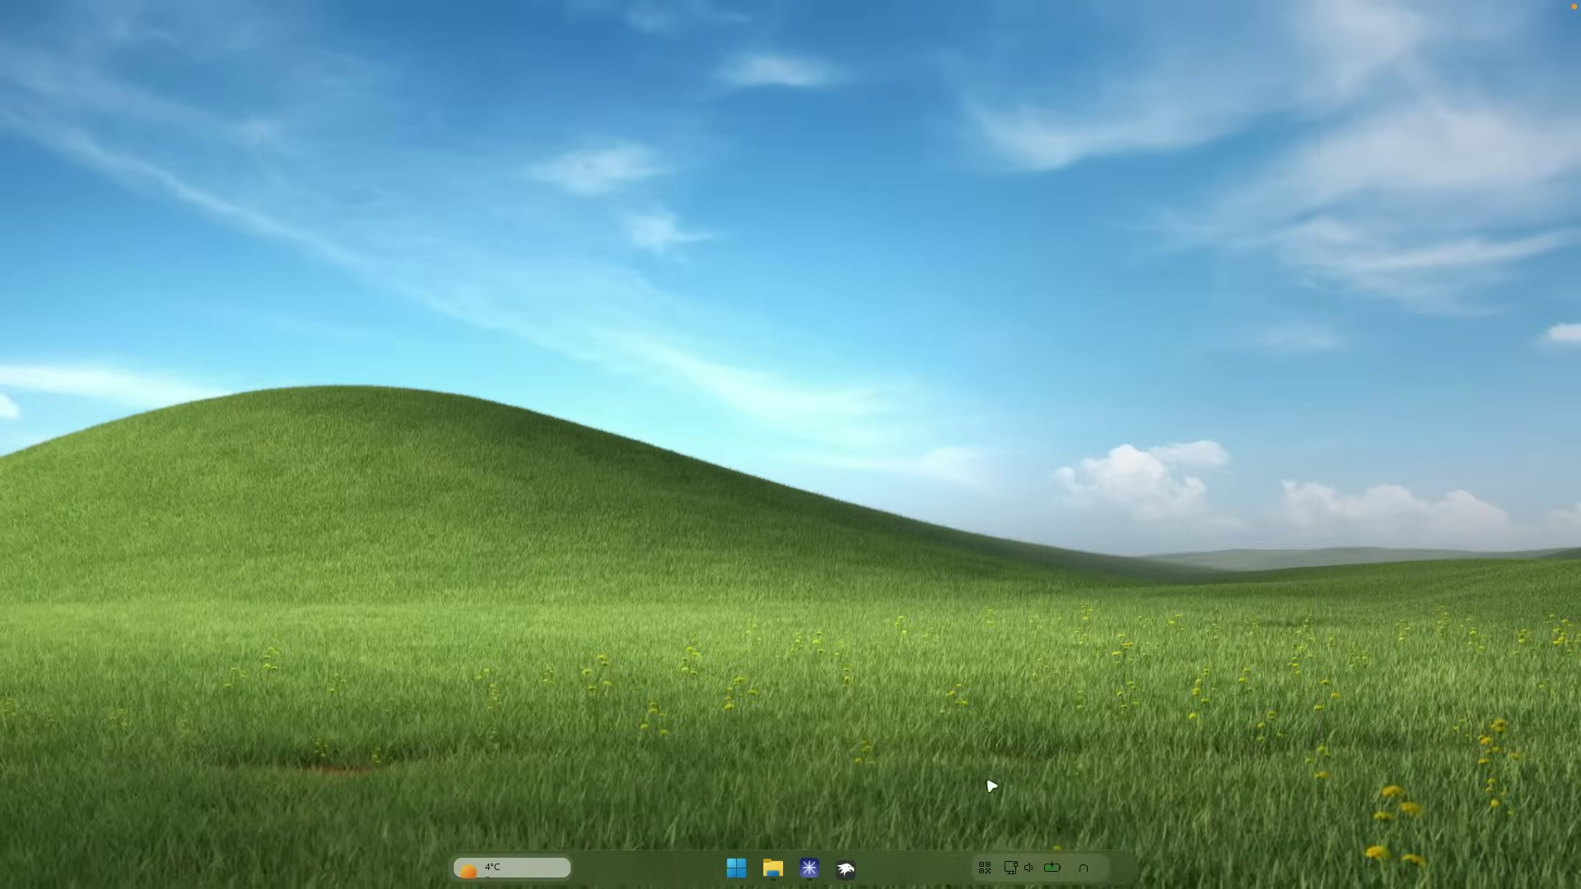
{"action": "left_click", "coordinate": [849, 865]}
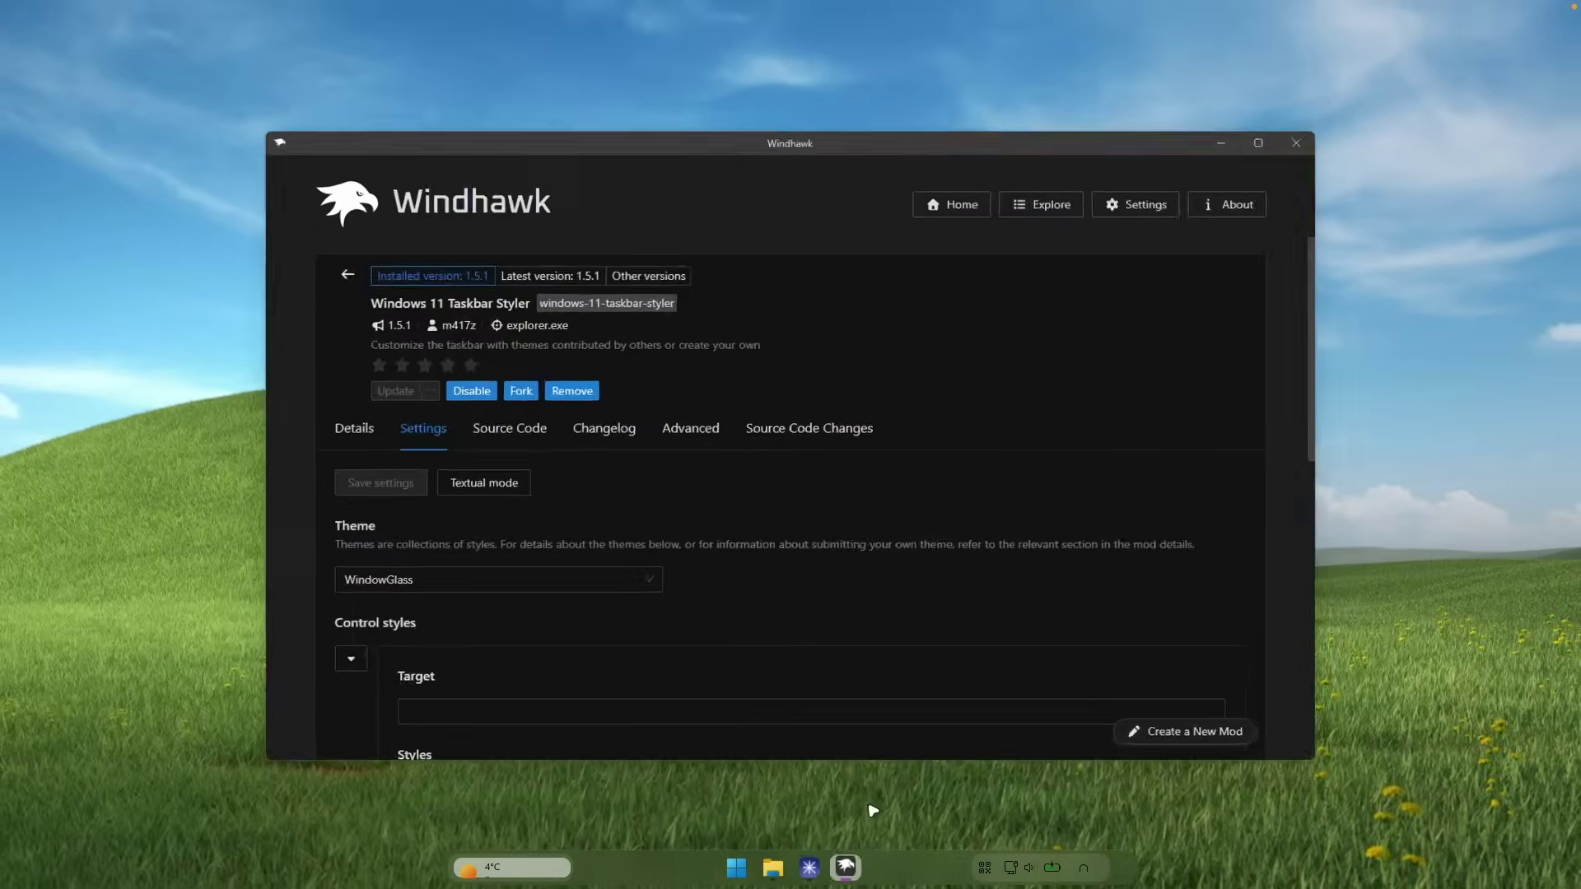
{"action": "left_click", "coordinate": [468, 584]}
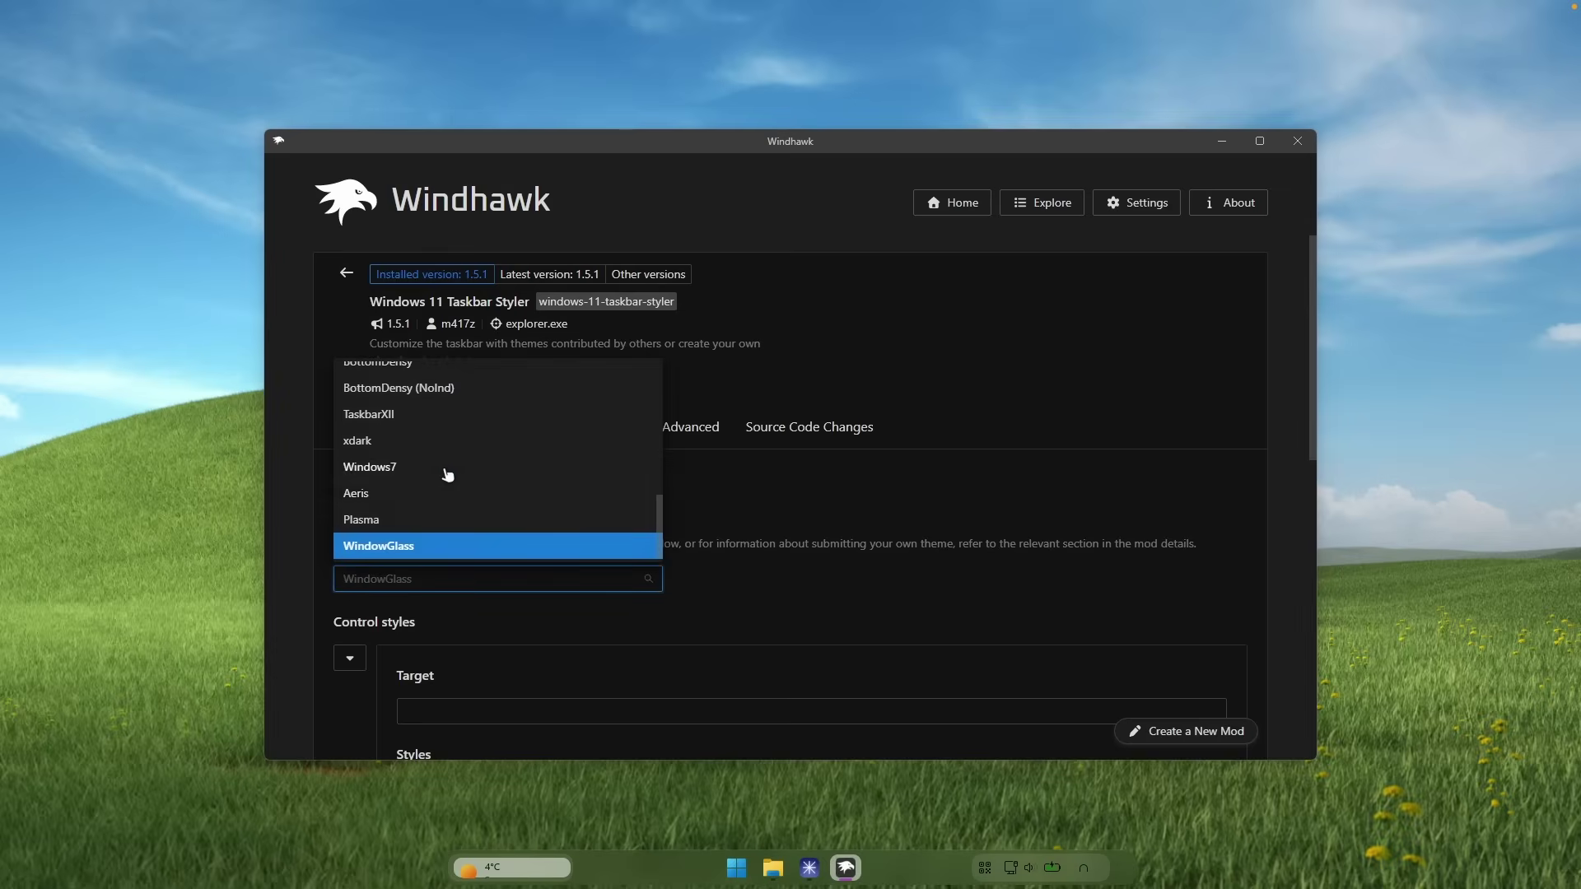
{"action": "scroll", "coordinate": [437, 470], "scroll_direction": "up", "scroll_amount": 5}
{"action": "scroll", "coordinate": [493, 464], "scroll_direction": "up", "scroll_amount": 3}
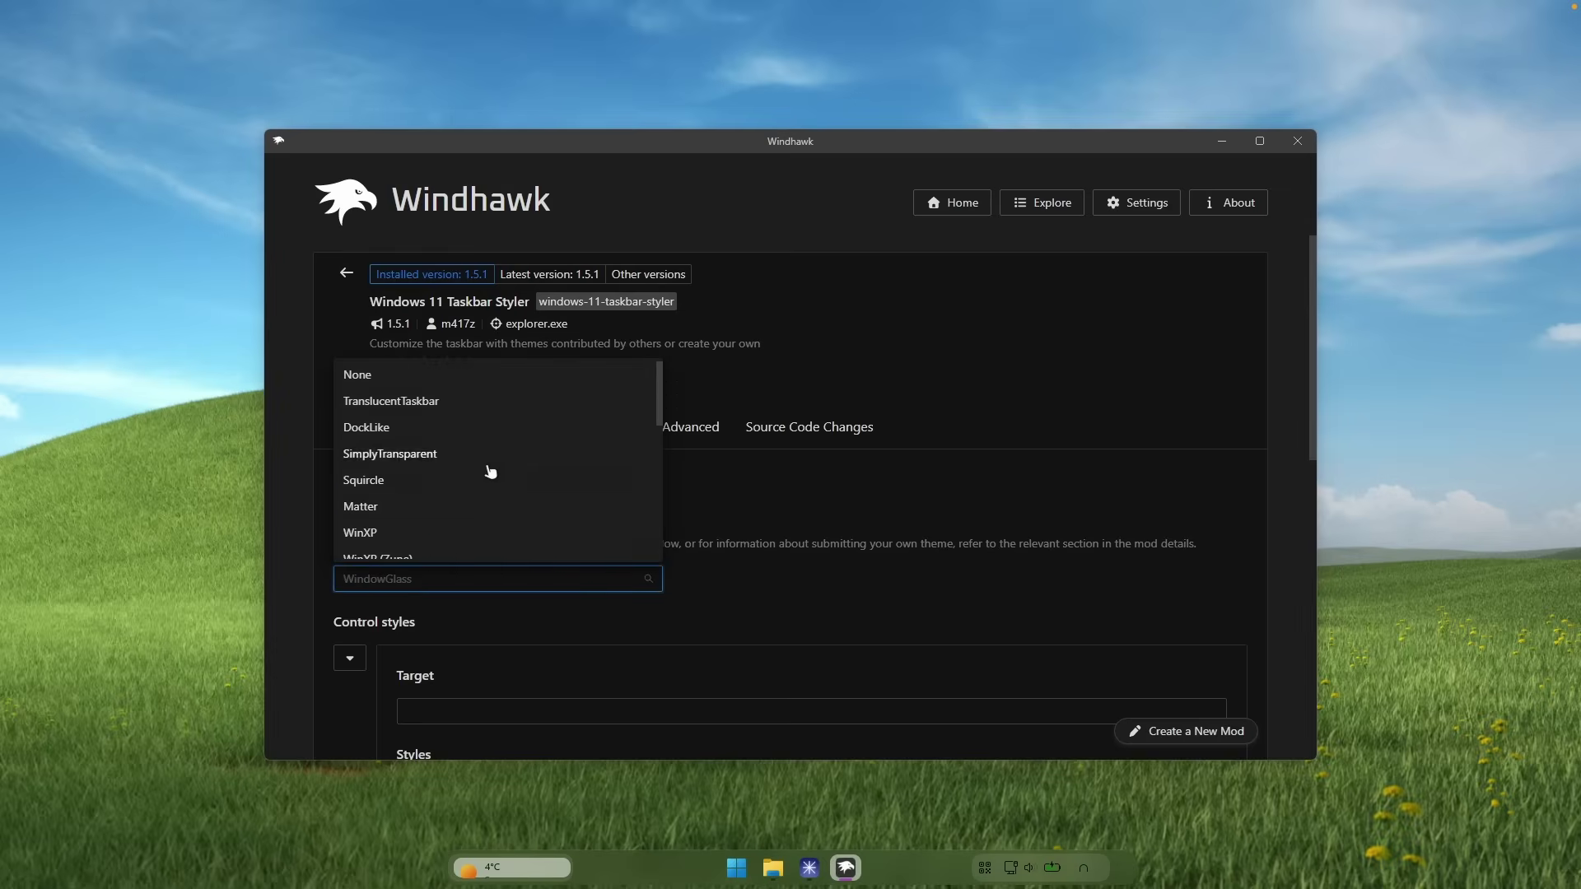
{"action": "left_click", "coordinate": [425, 507]}
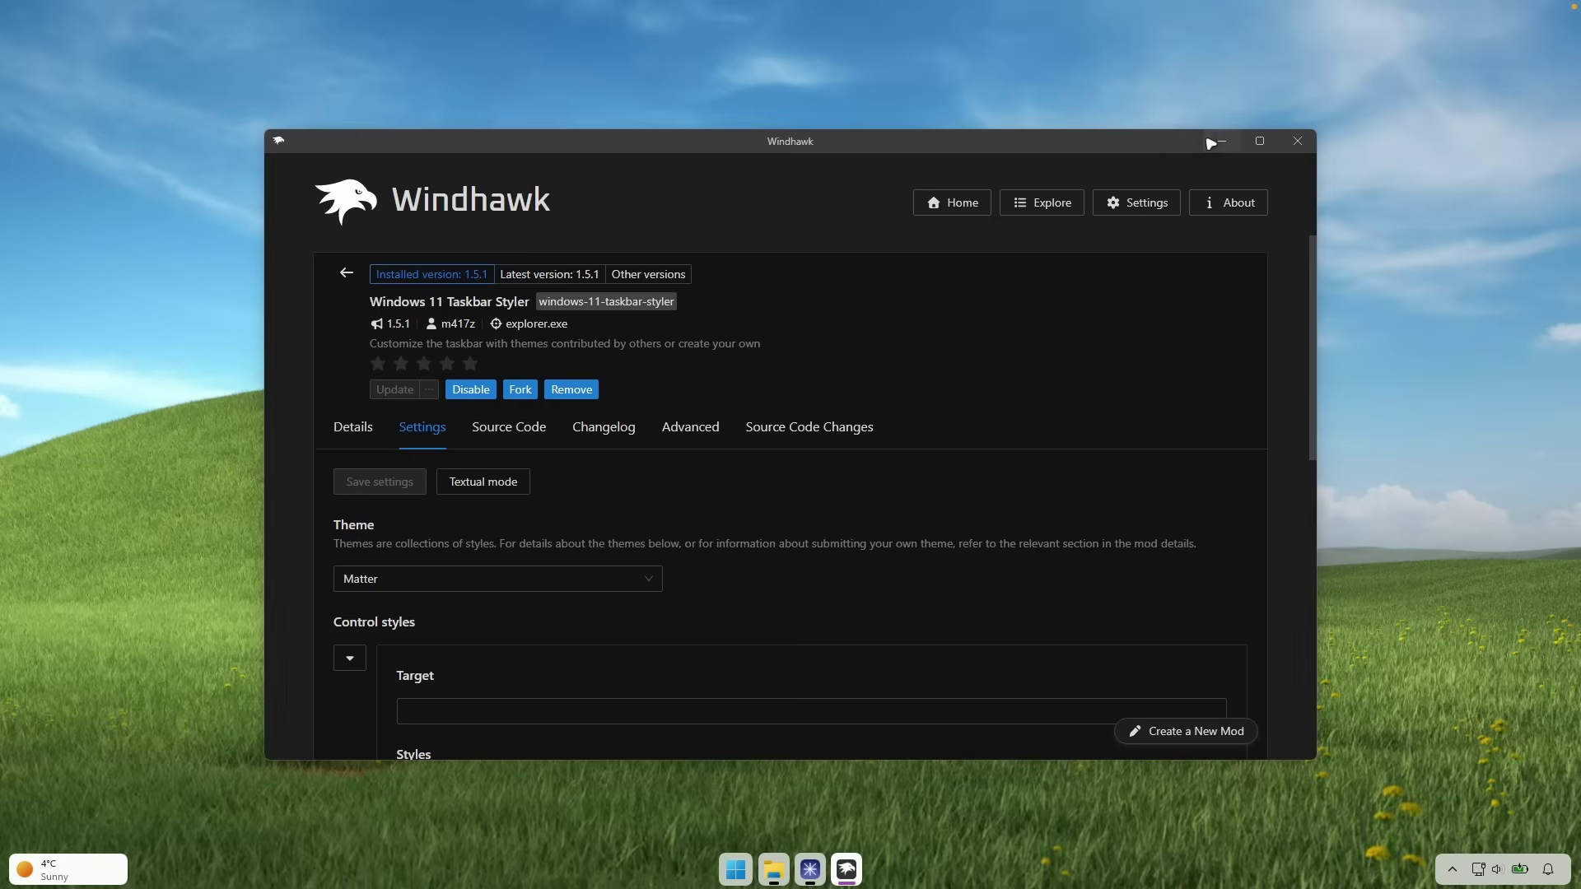
{"action": "left_click", "coordinate": [846, 869]}
{"action": "left_click", "coordinate": [846, 869]}
Return to Windhawk Home and scroll through the featured mods
{"action": "left_click", "coordinate": [951, 203]}
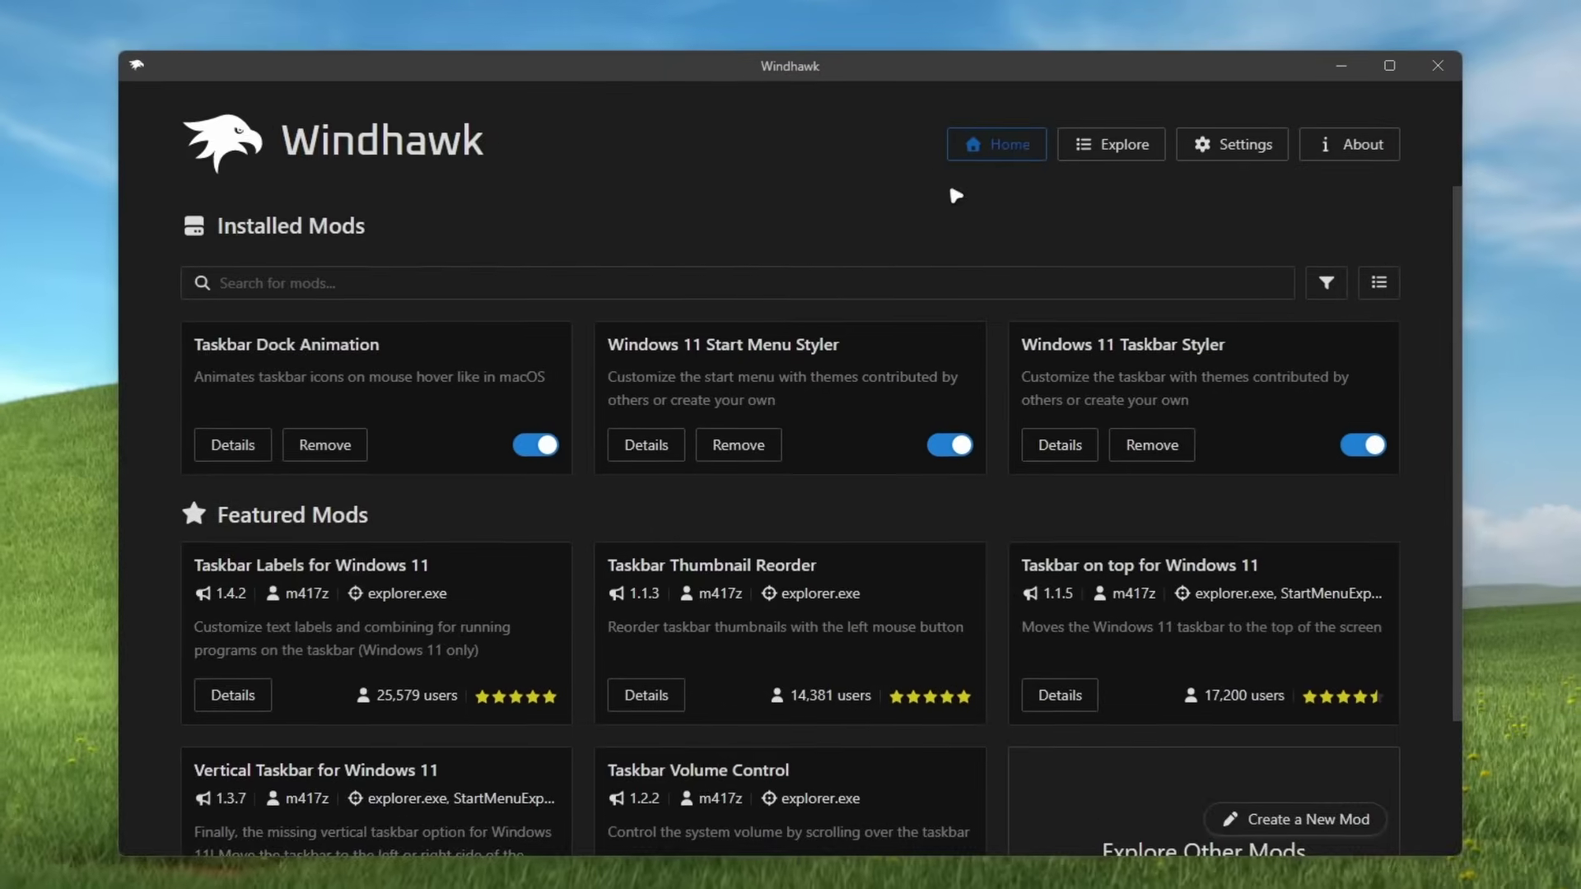
{"action": "scroll", "coordinate": [663, 635], "scroll_direction": "down", "scroll_amount": 2}
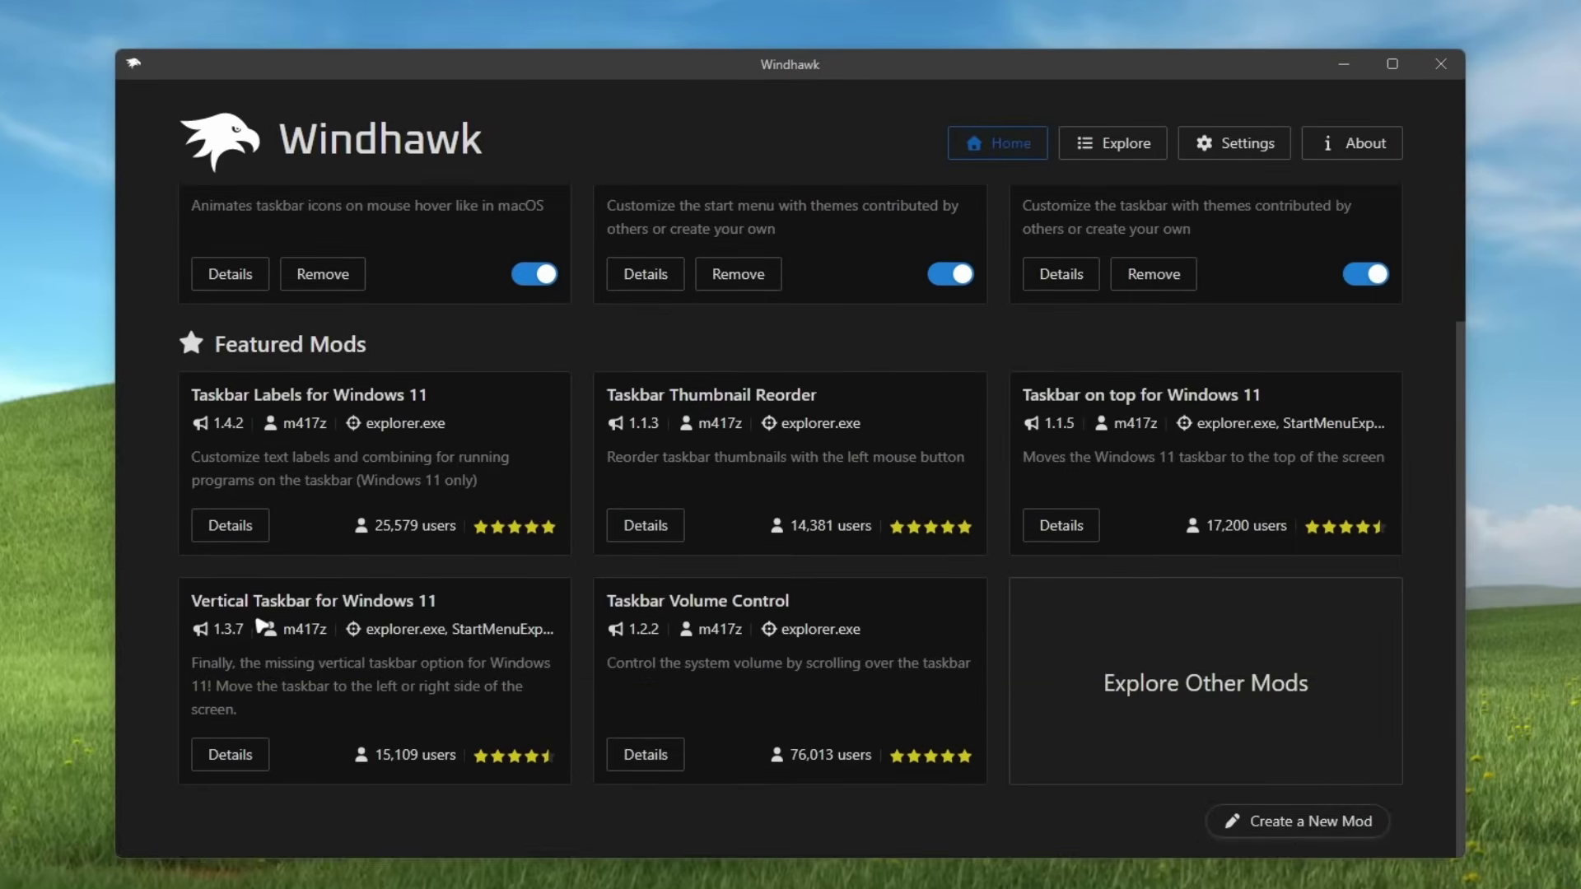
{"action": "scroll", "coordinate": [931, 606], "scroll_direction": "up", "scroll_amount": 2}
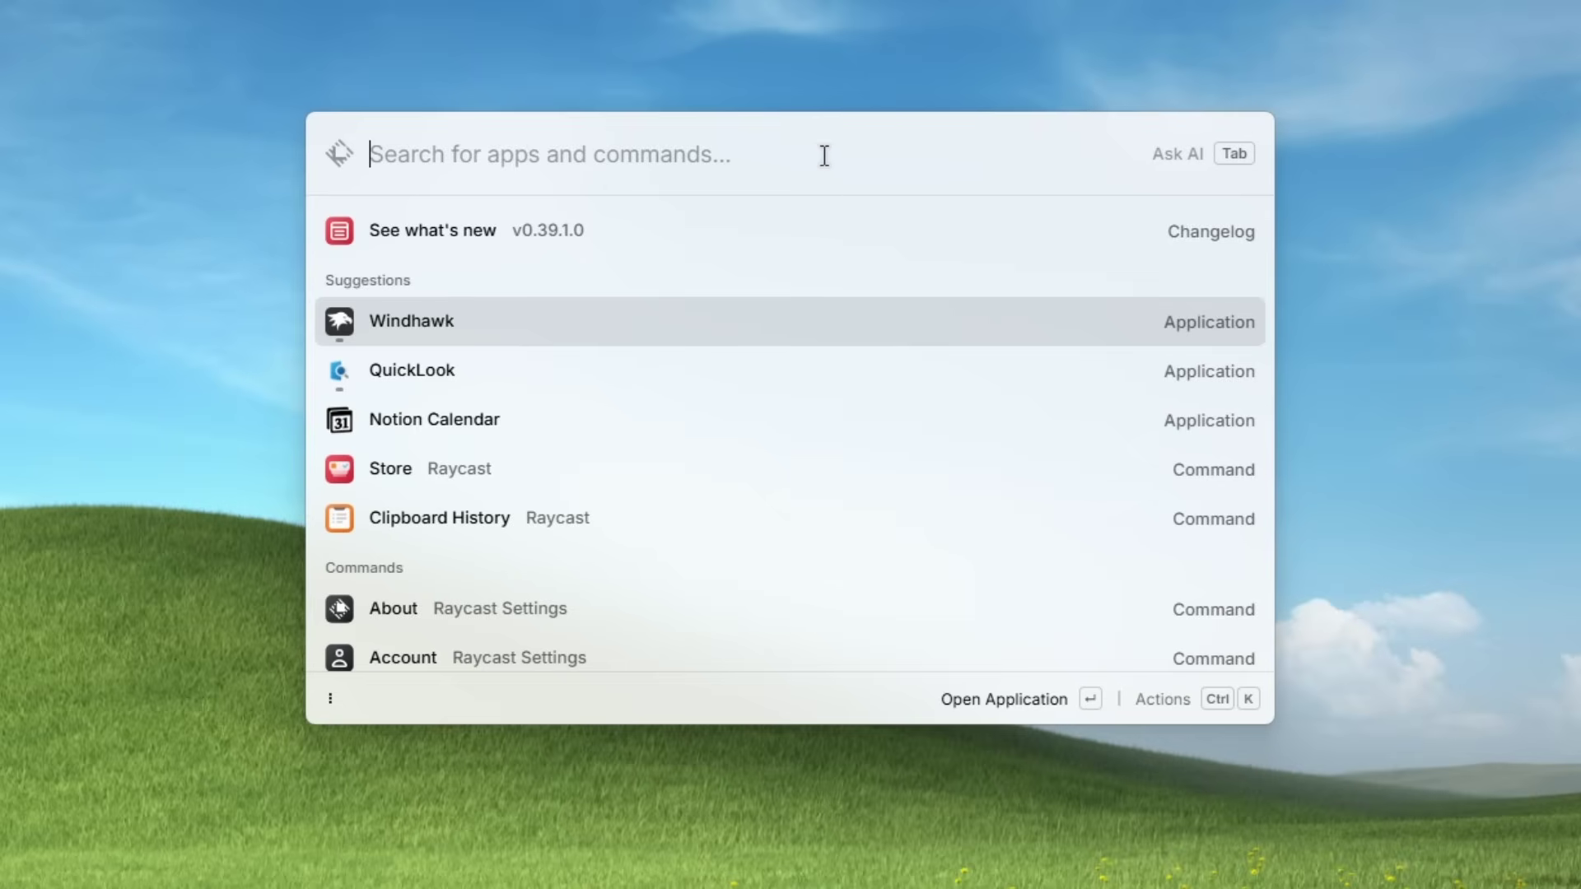
Calculate 6 - 2 in Raycast, then clear it and launch Microsoft Edge via 'edge'
{"action": "type", "text": "6 - 2"}
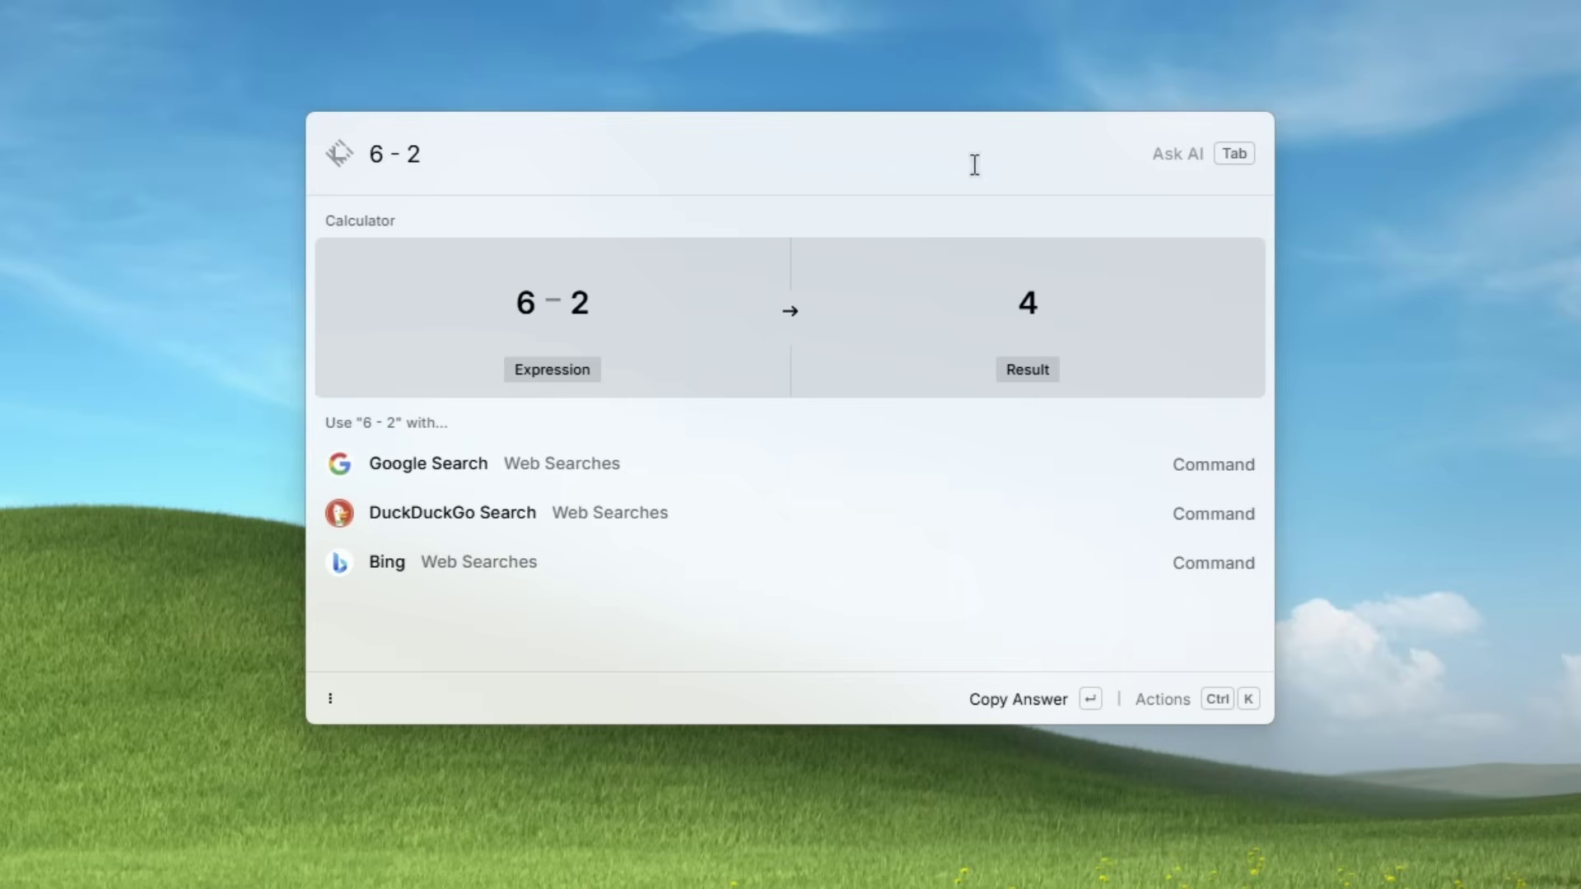
{"action": "key", "text": "shift+Home"}
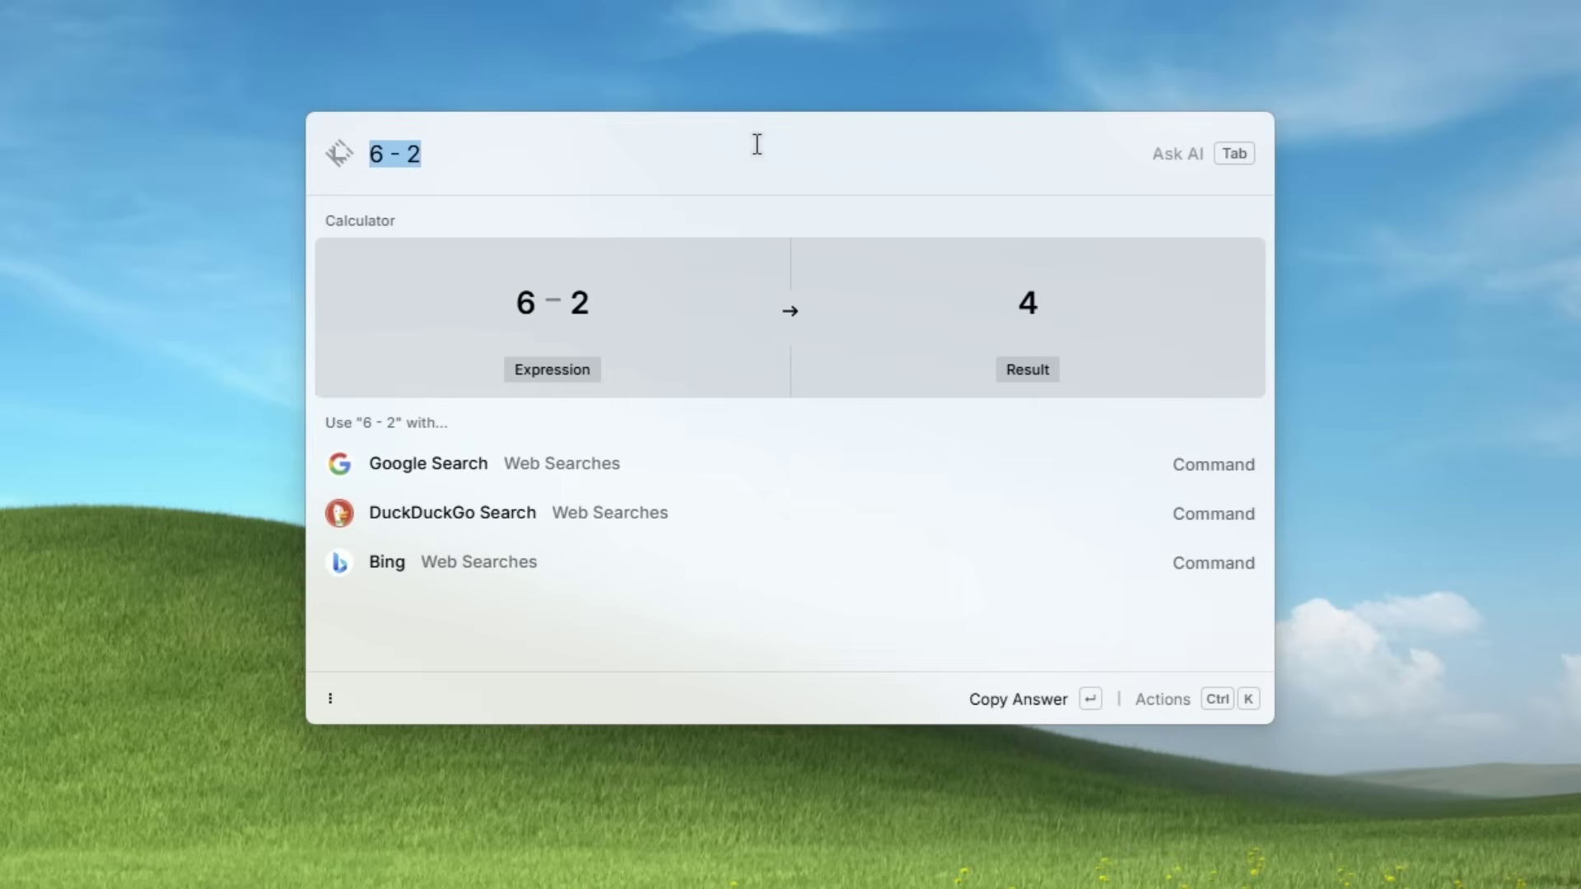
{"action": "key", "text": "BackSpace"}
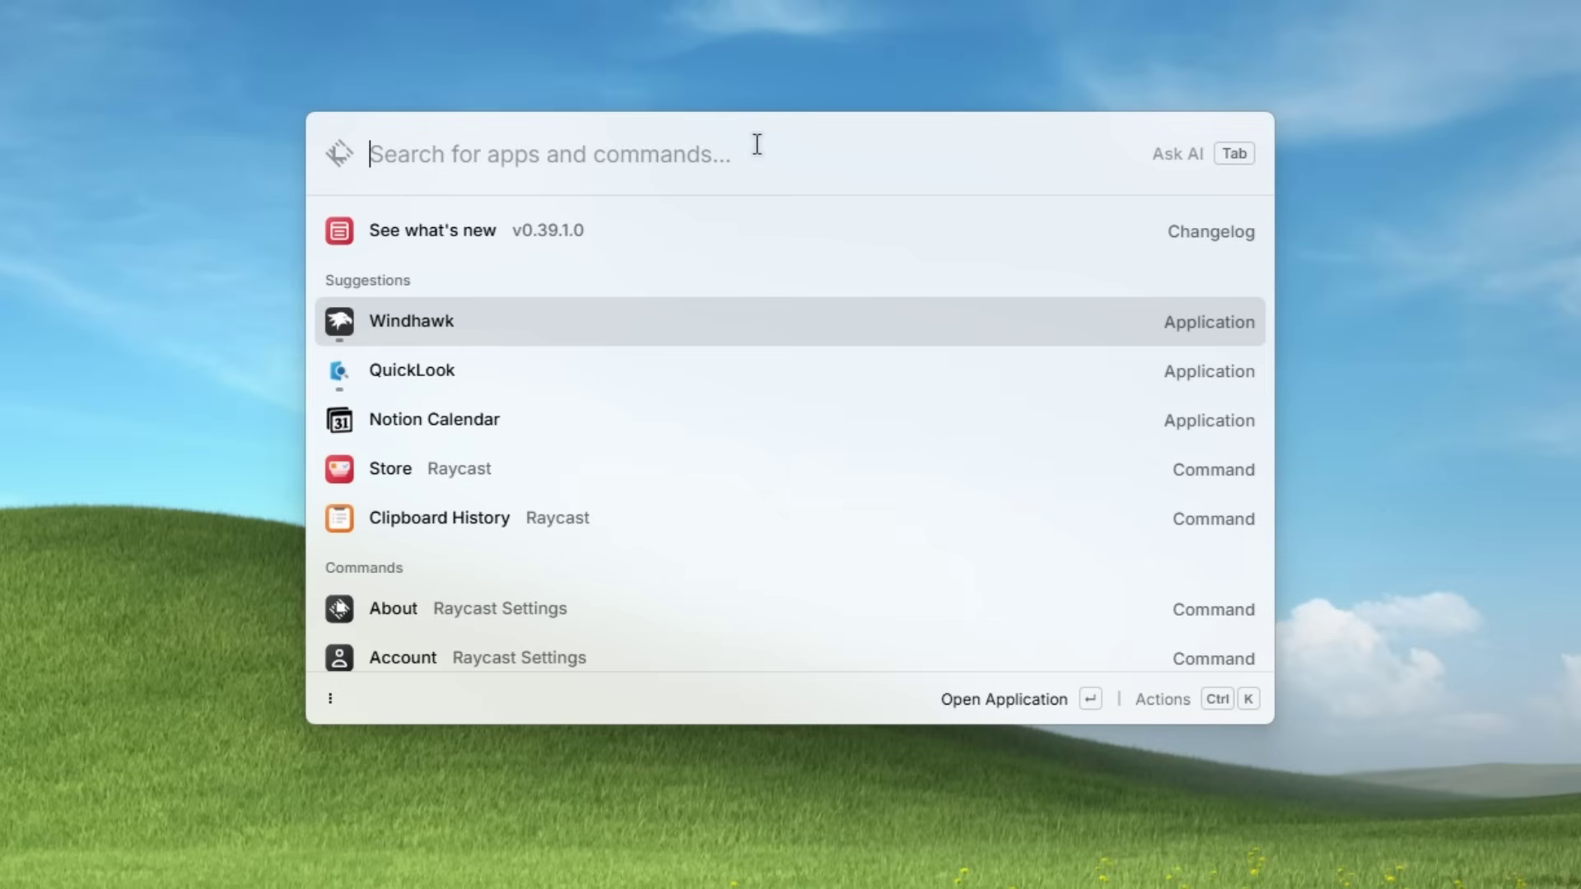
{"action": "type", "text": "edge"}
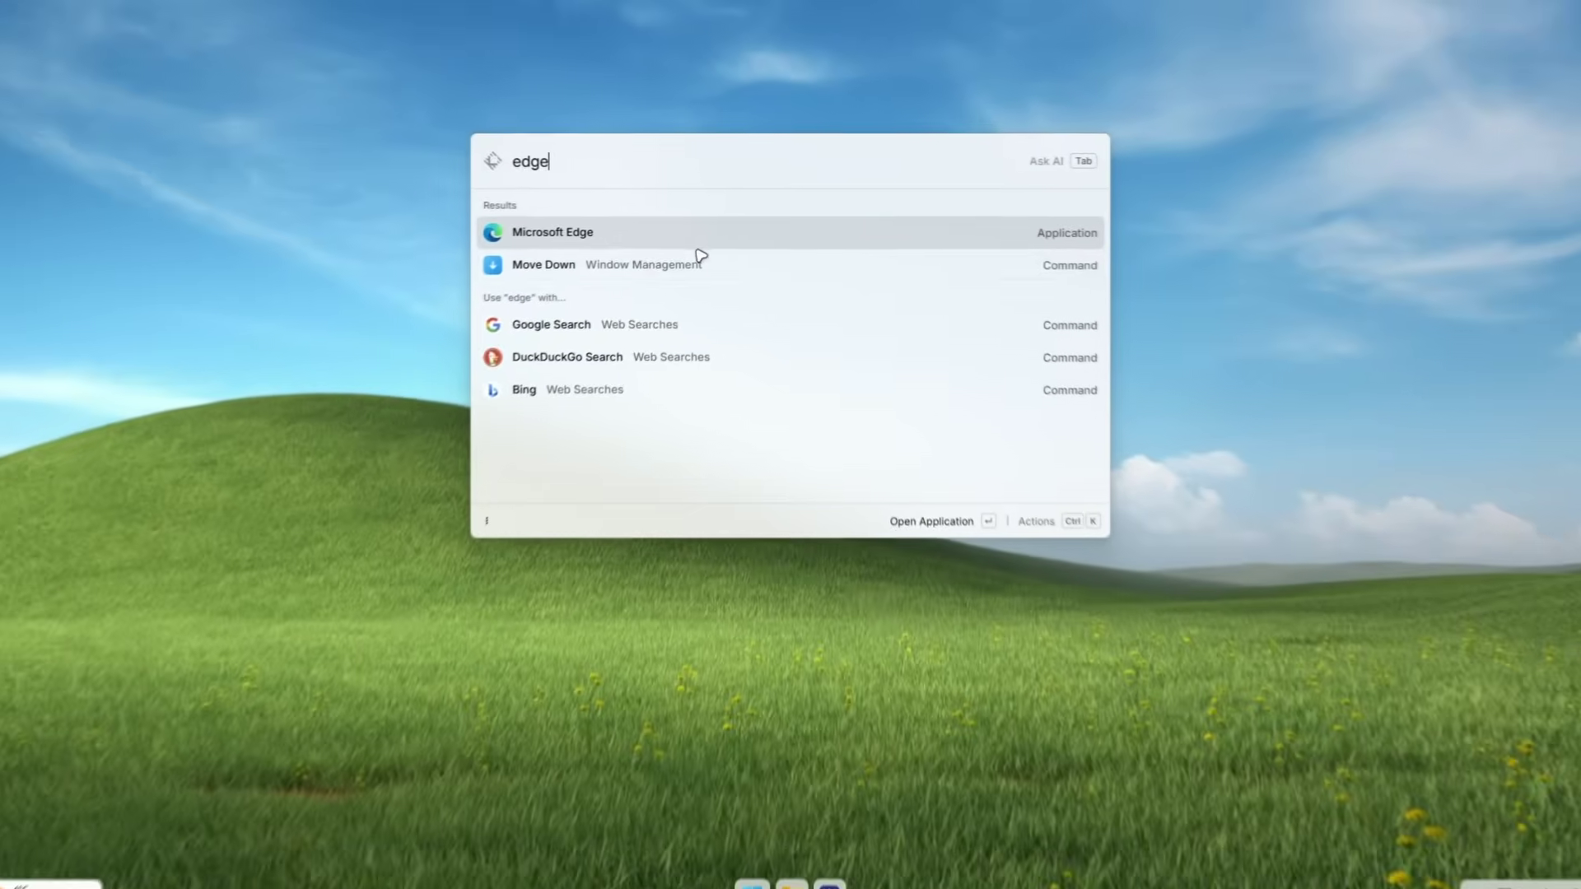
{"action": "left_click", "coordinate": [650, 261]}
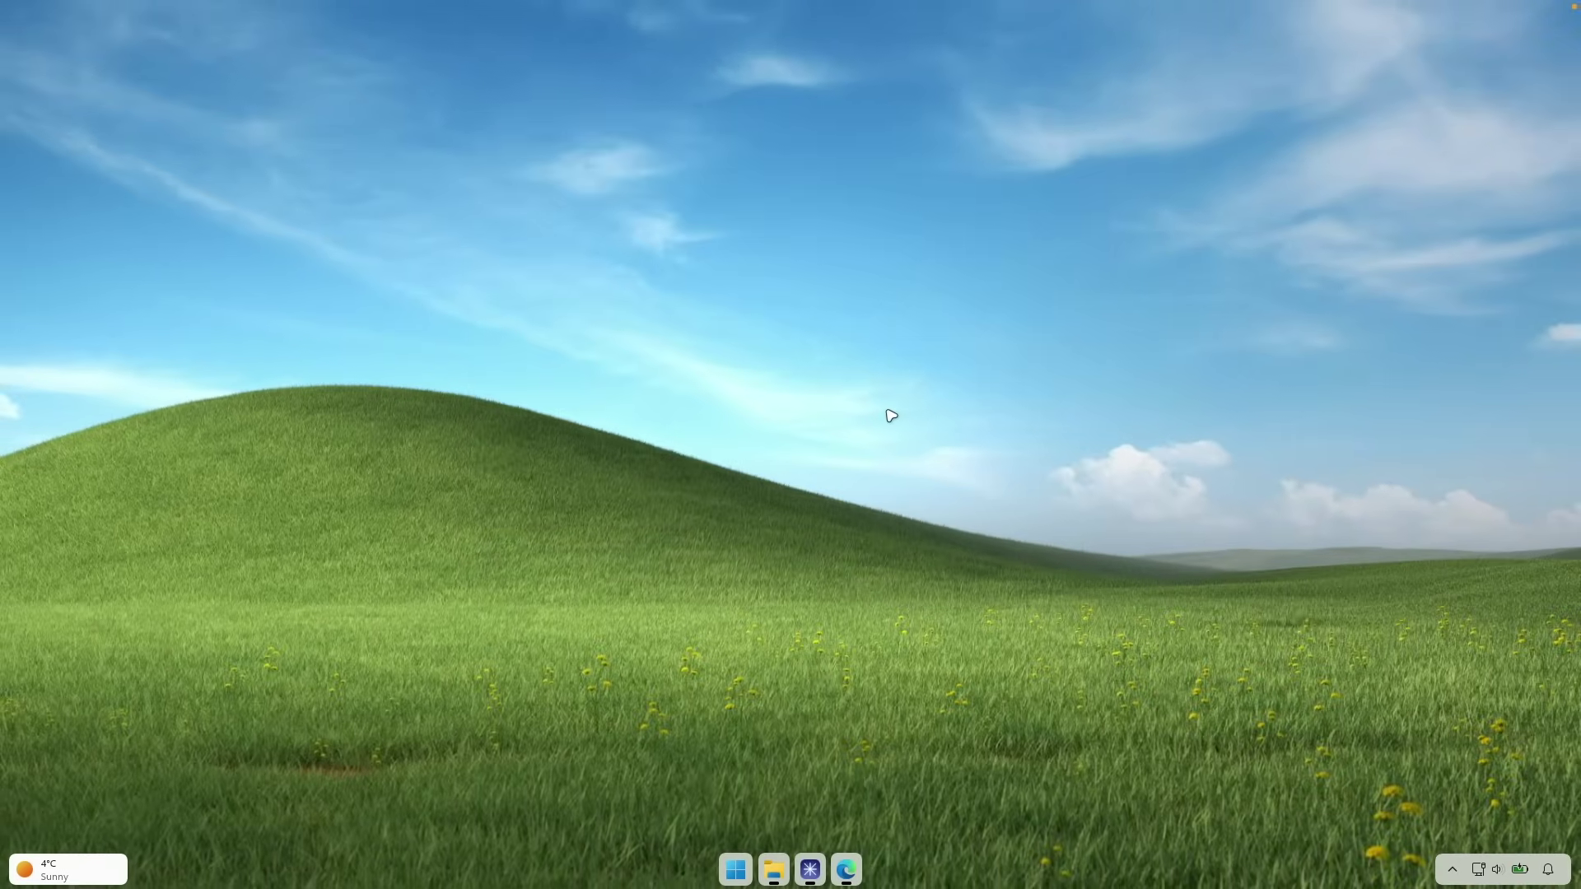
Resize the Helium window with Raycast's Center Half command, then reopen the Raycast launcher
{"action": "left_click", "coordinate": [809, 870]}
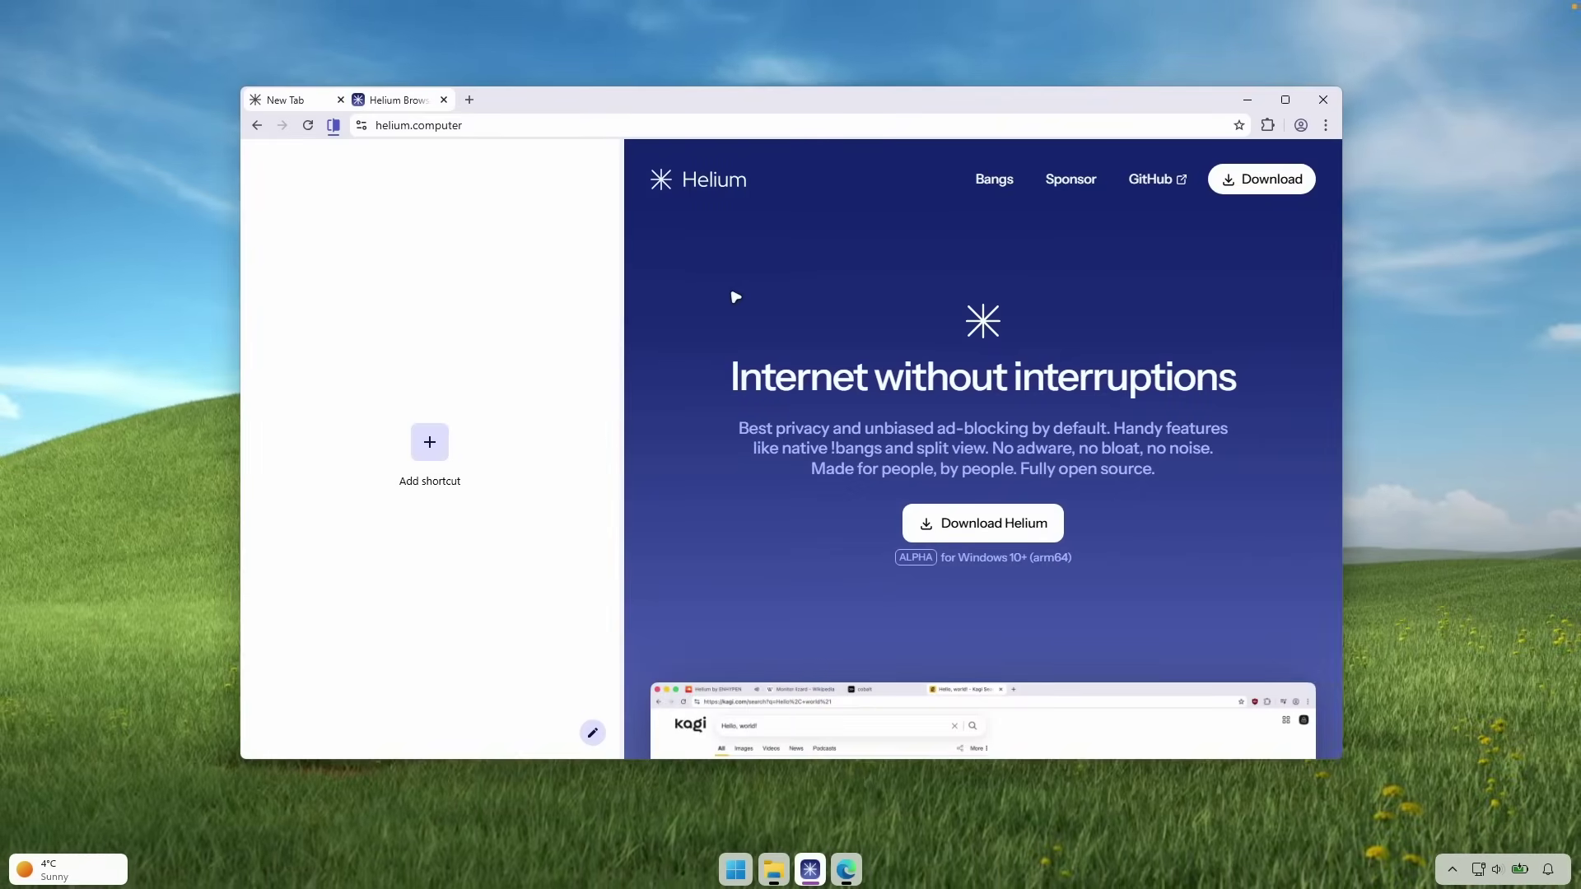
{"action": "key", "text": "alt+space"}
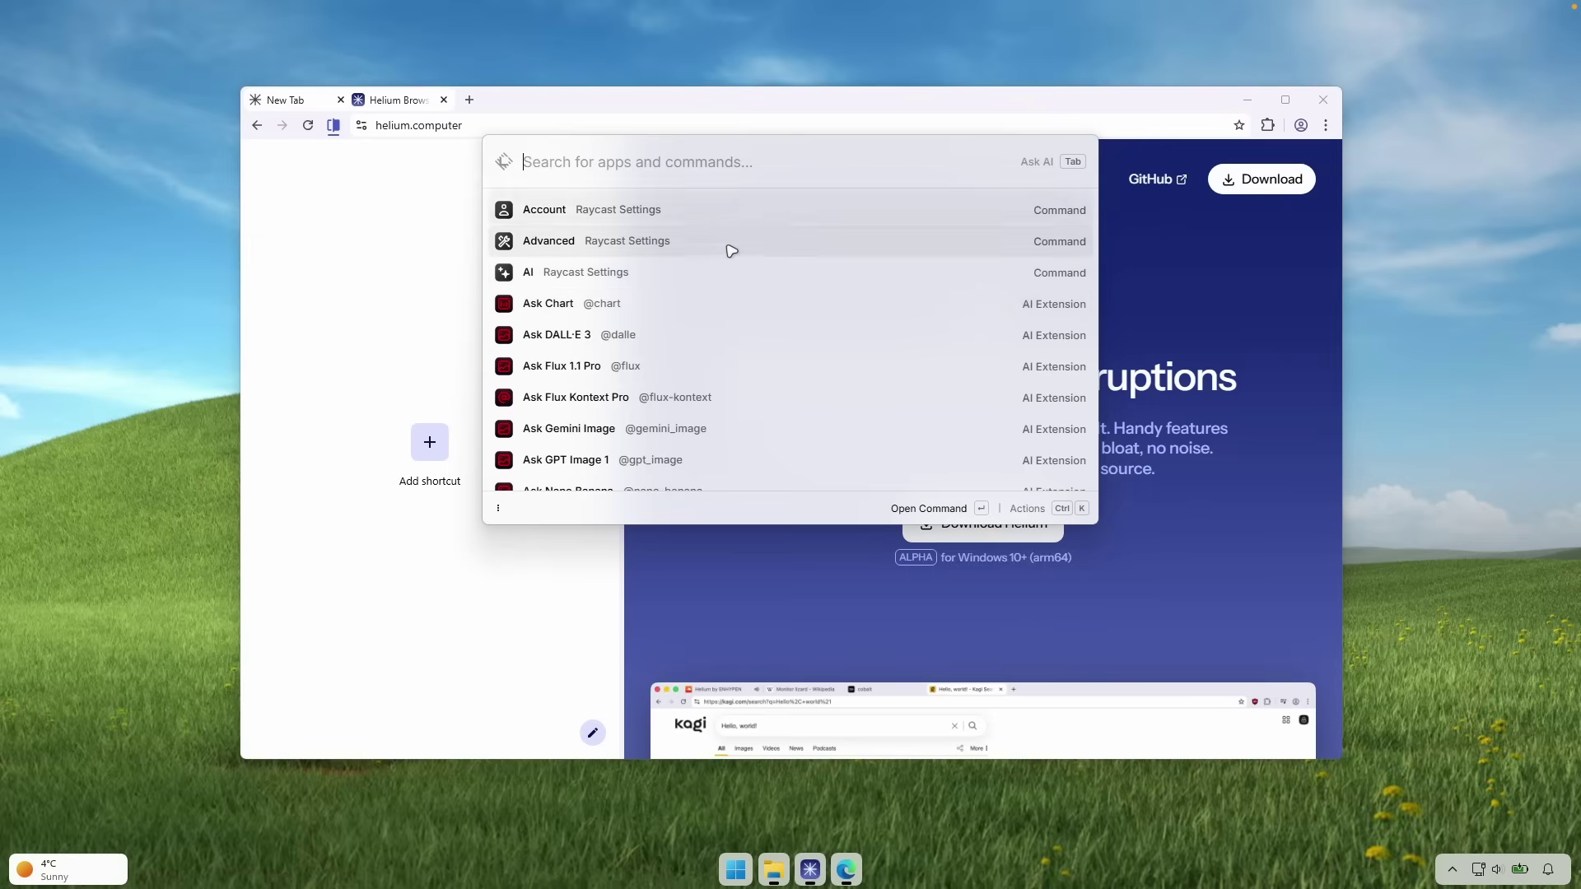
{"action": "scroll", "coordinate": [684, 279], "scroll_direction": "down", "scroll_amount": 10}
{"action": "scroll", "coordinate": [706, 314], "scroll_direction": "up", "scroll_amount": 10}
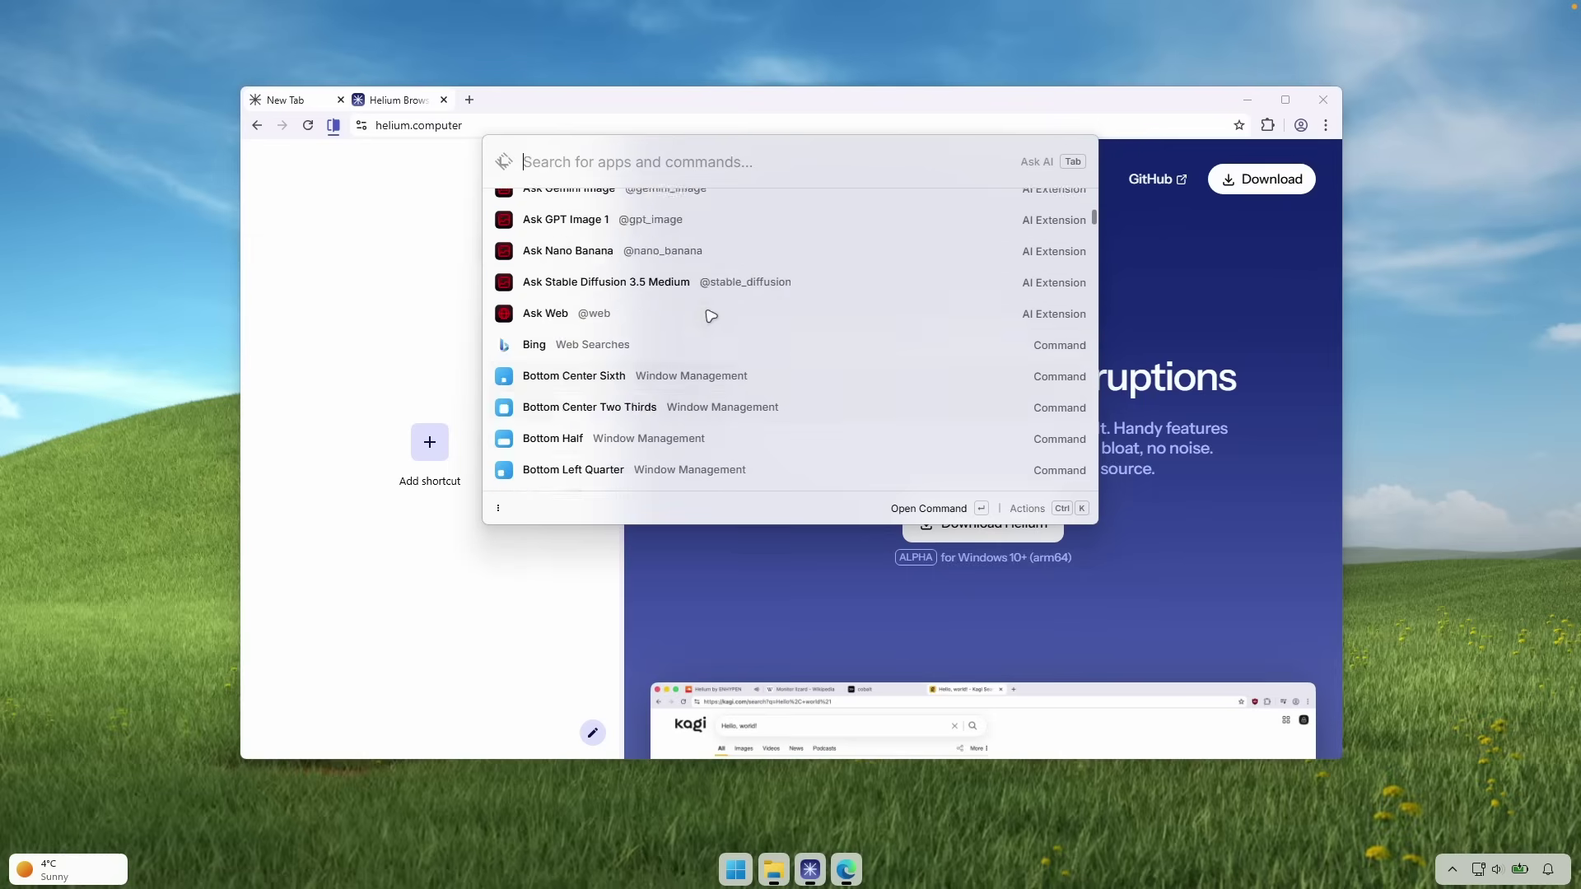
{"action": "scroll", "coordinate": [684, 352], "scroll_direction": "down", "scroll_amount": 10}
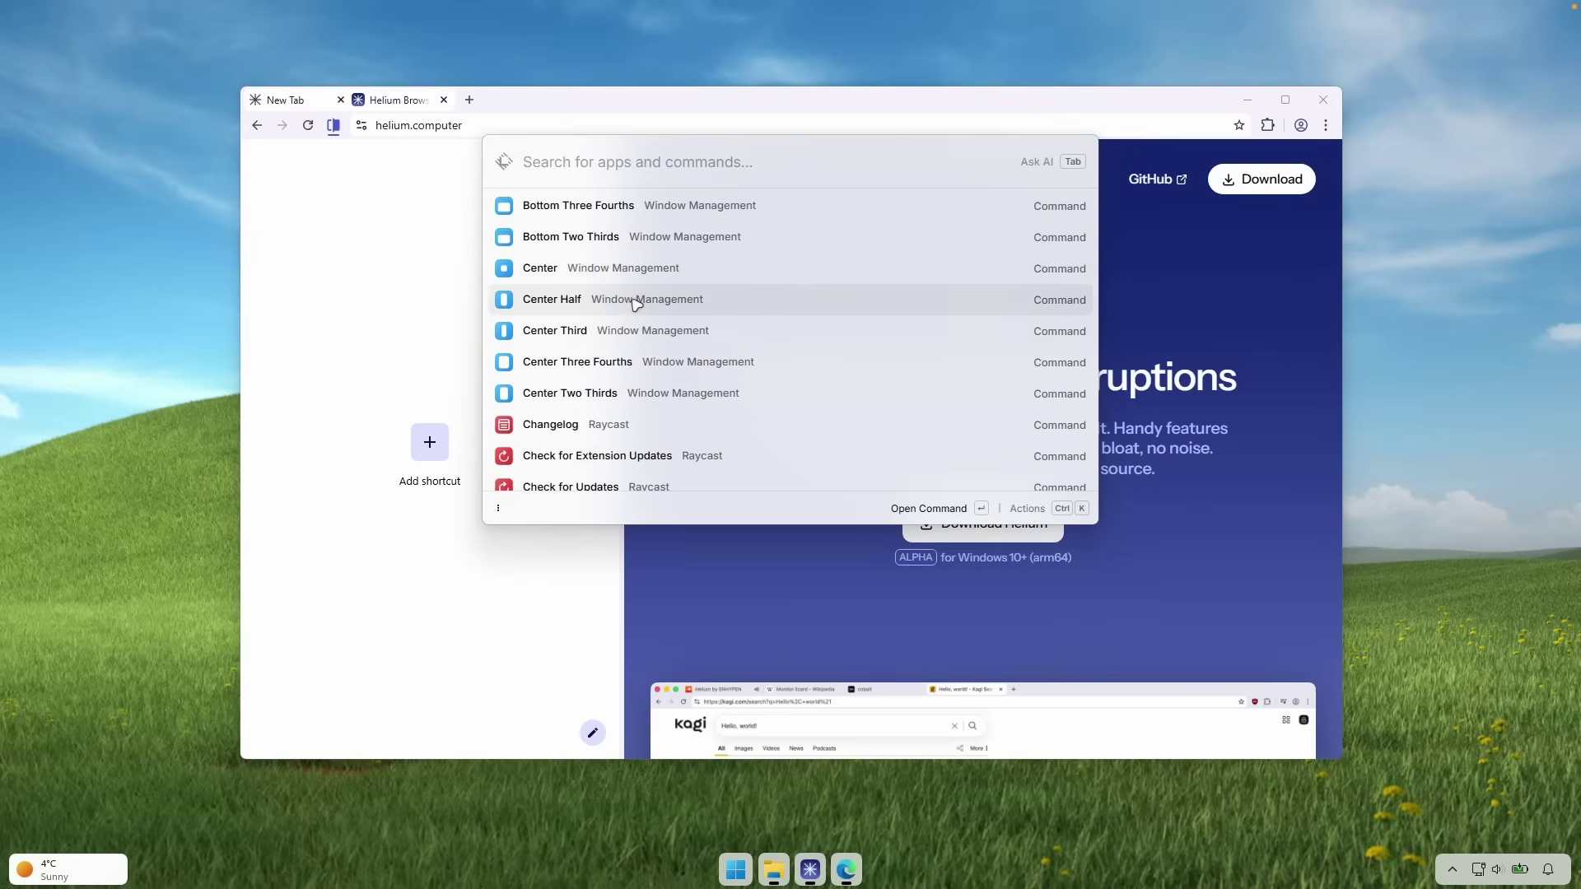
{"action": "left_click", "coordinate": [651, 303]}
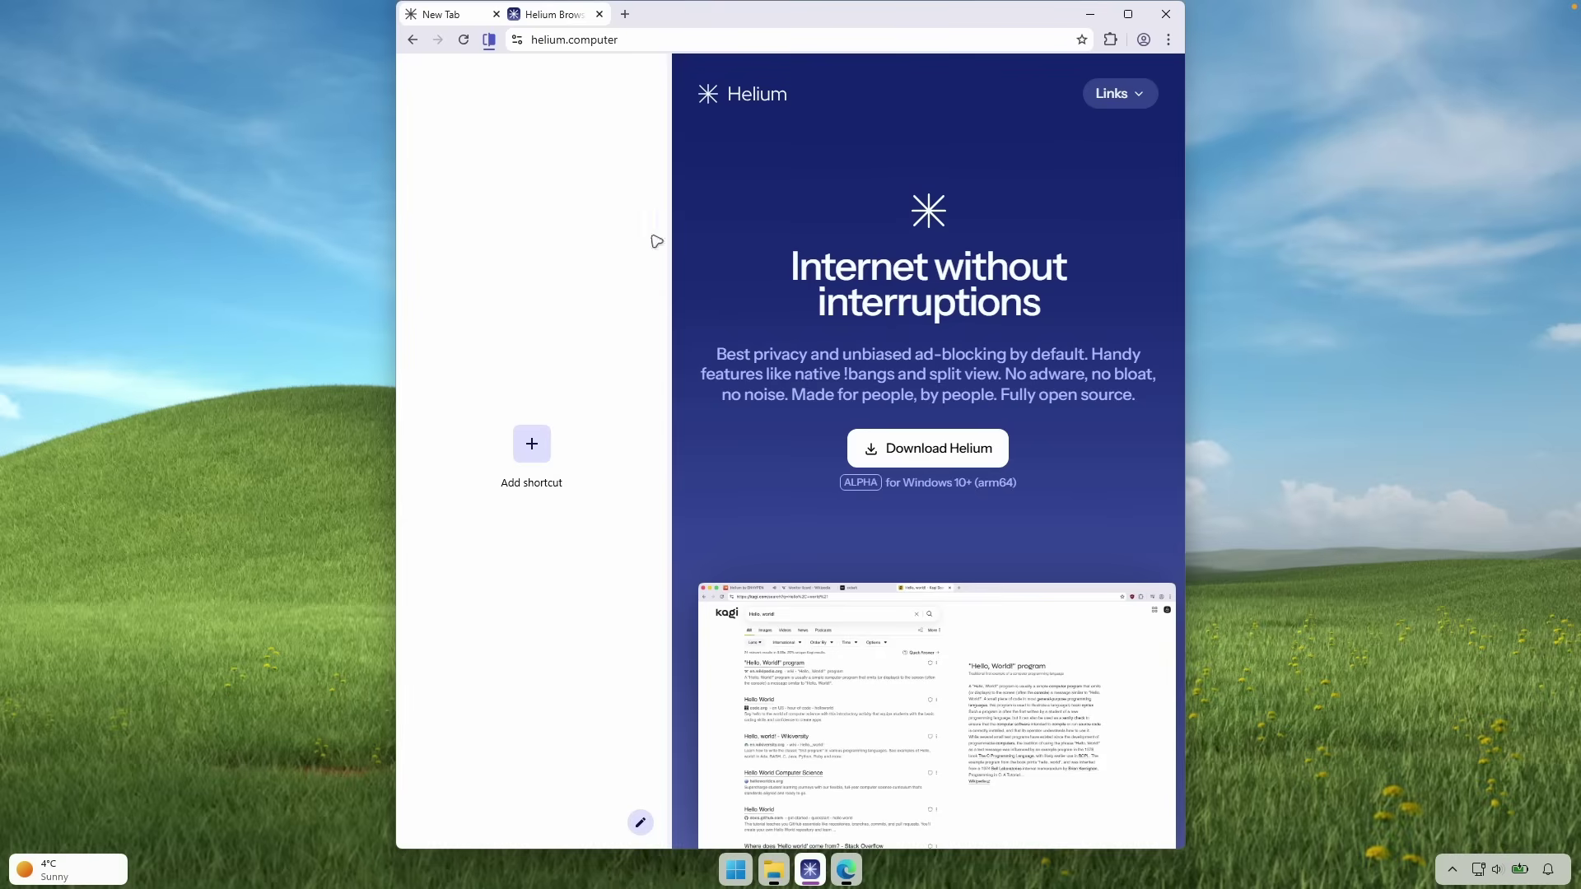
{"action": "key", "text": "alt+space"}
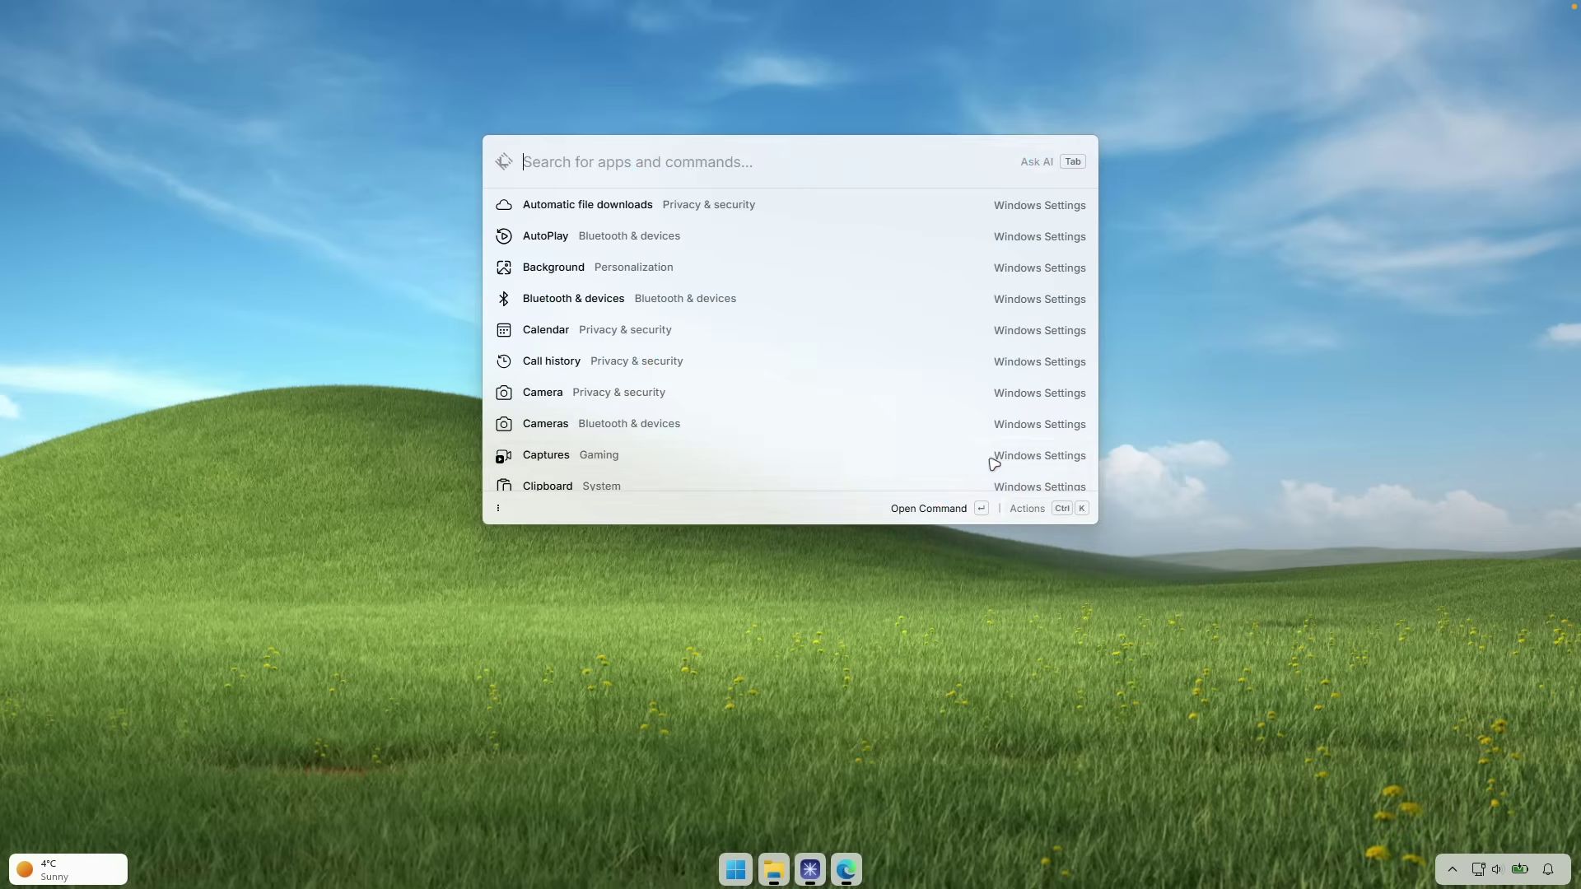
Open Raycast Settings from the tray and check the Quick AI model list on the AI page
{"action": "left_click", "coordinate": [1452, 869]}
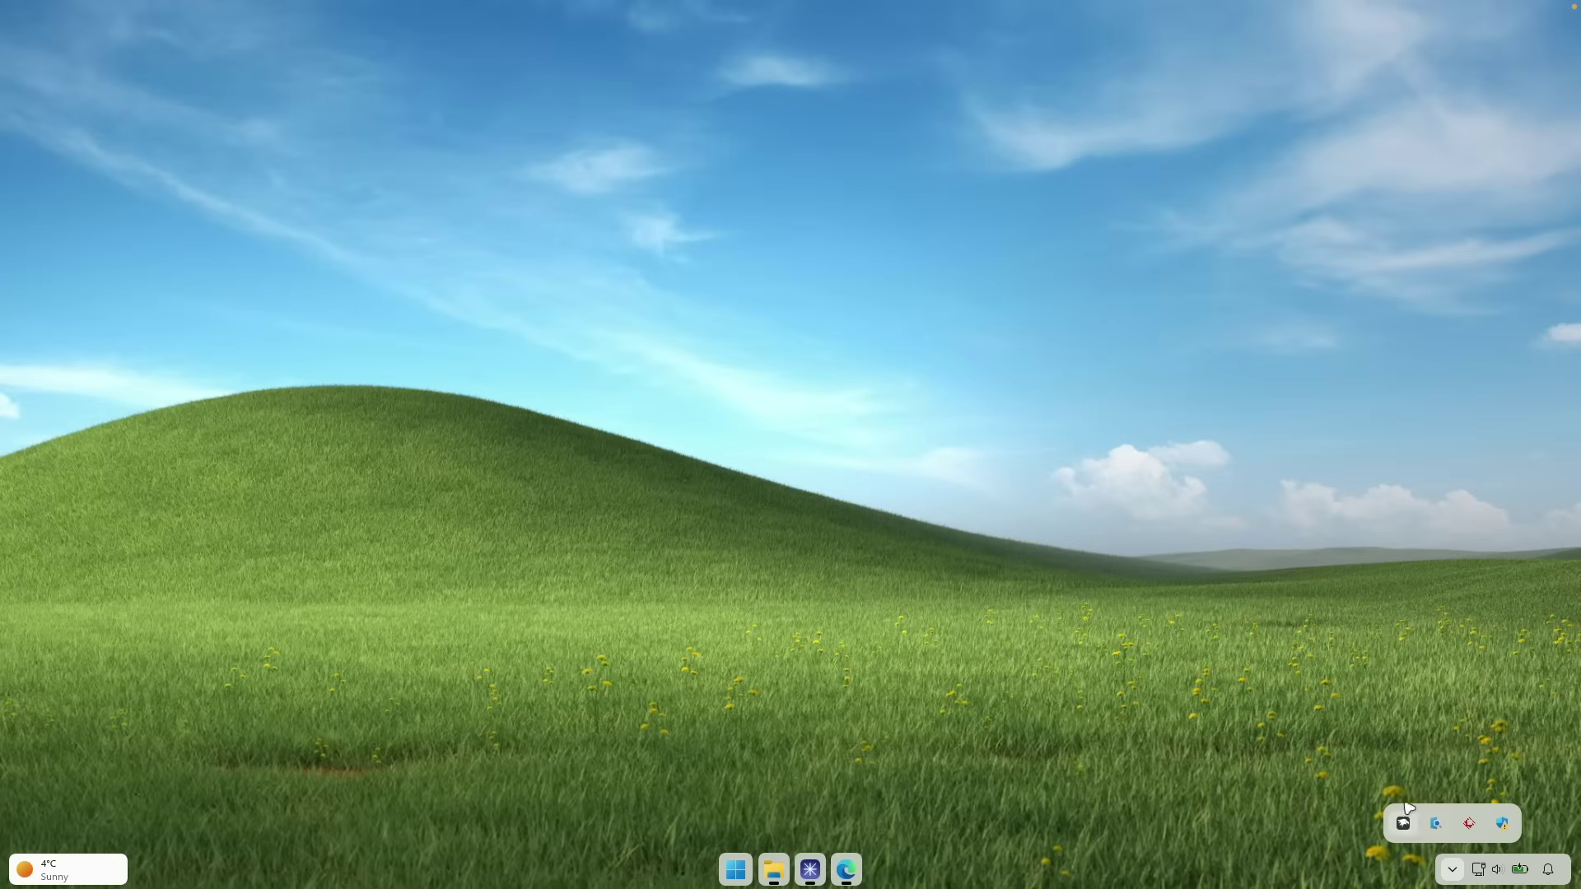
{"action": "right_click", "coordinate": [1470, 825]}
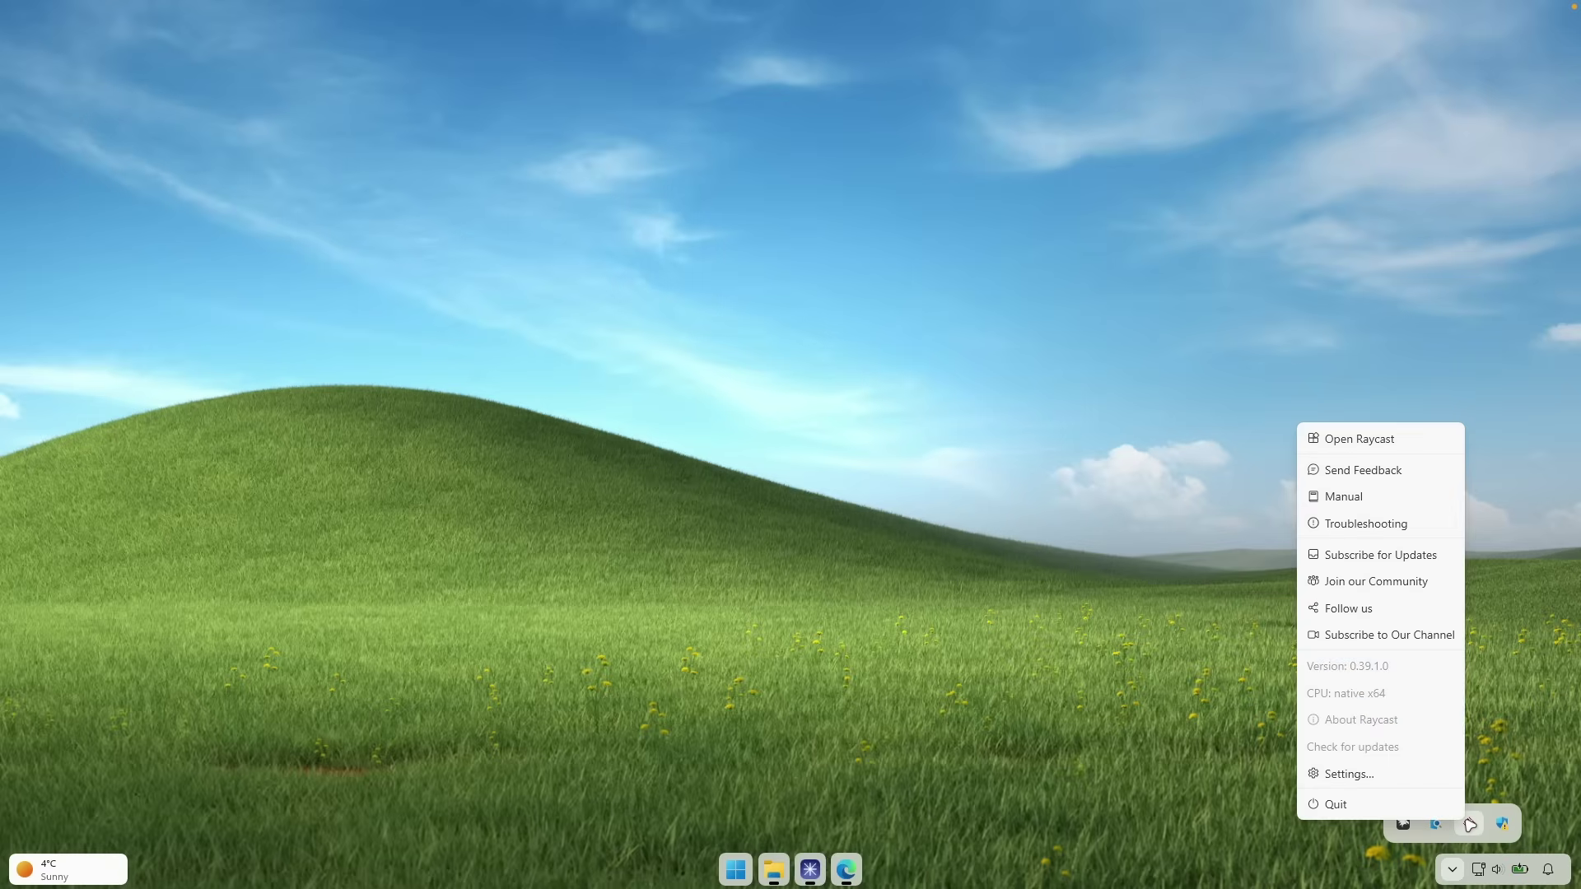
{"action": "left_click", "coordinate": [1366, 774]}
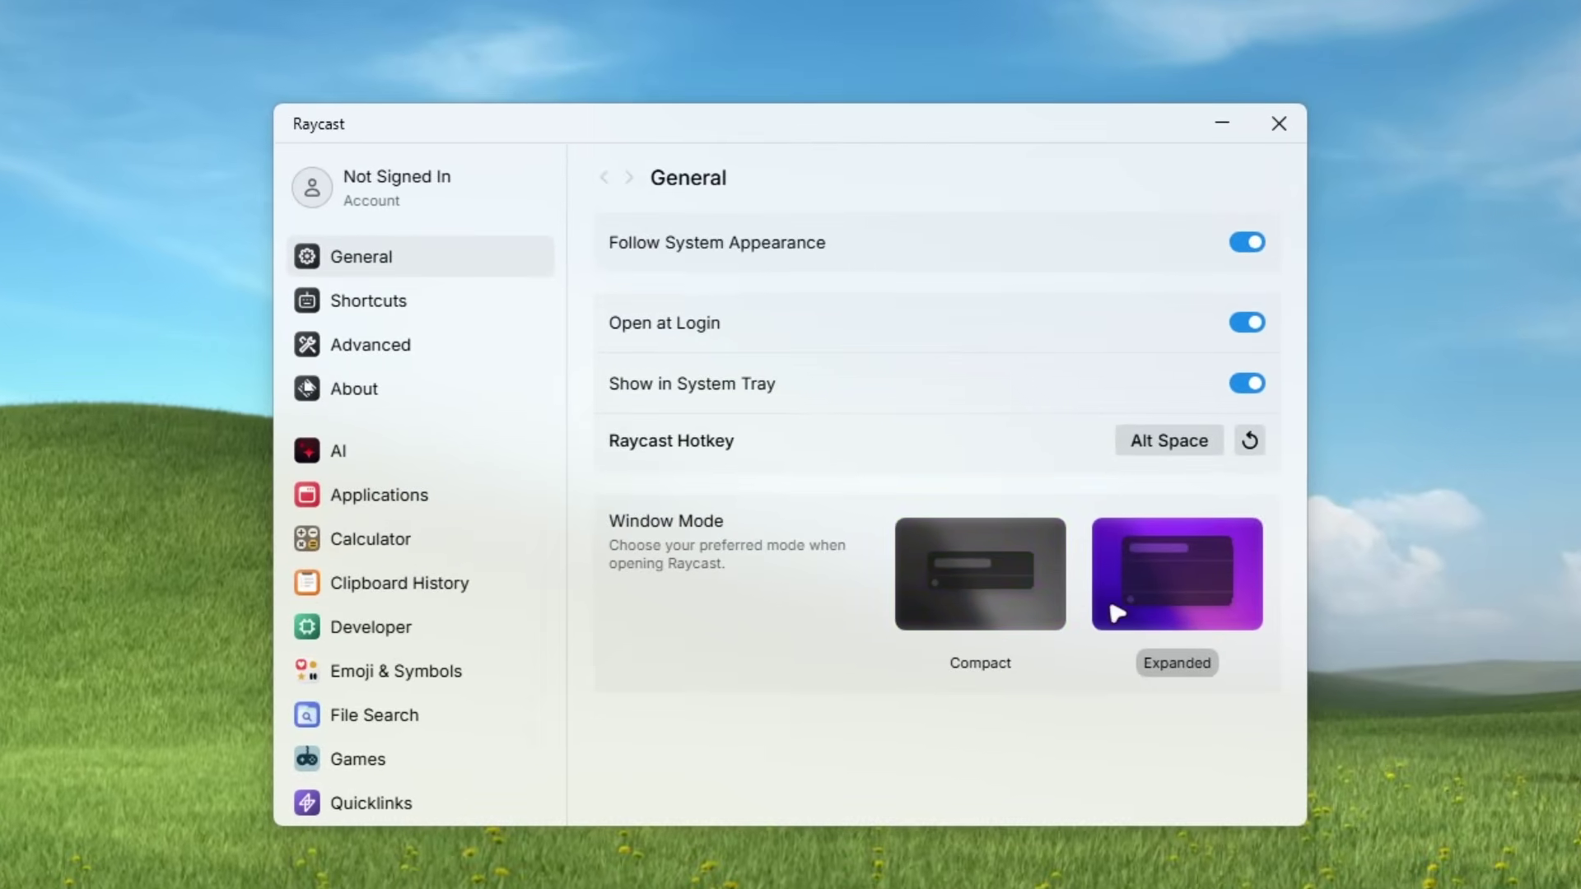
{"action": "left_click", "coordinate": [379, 453]}
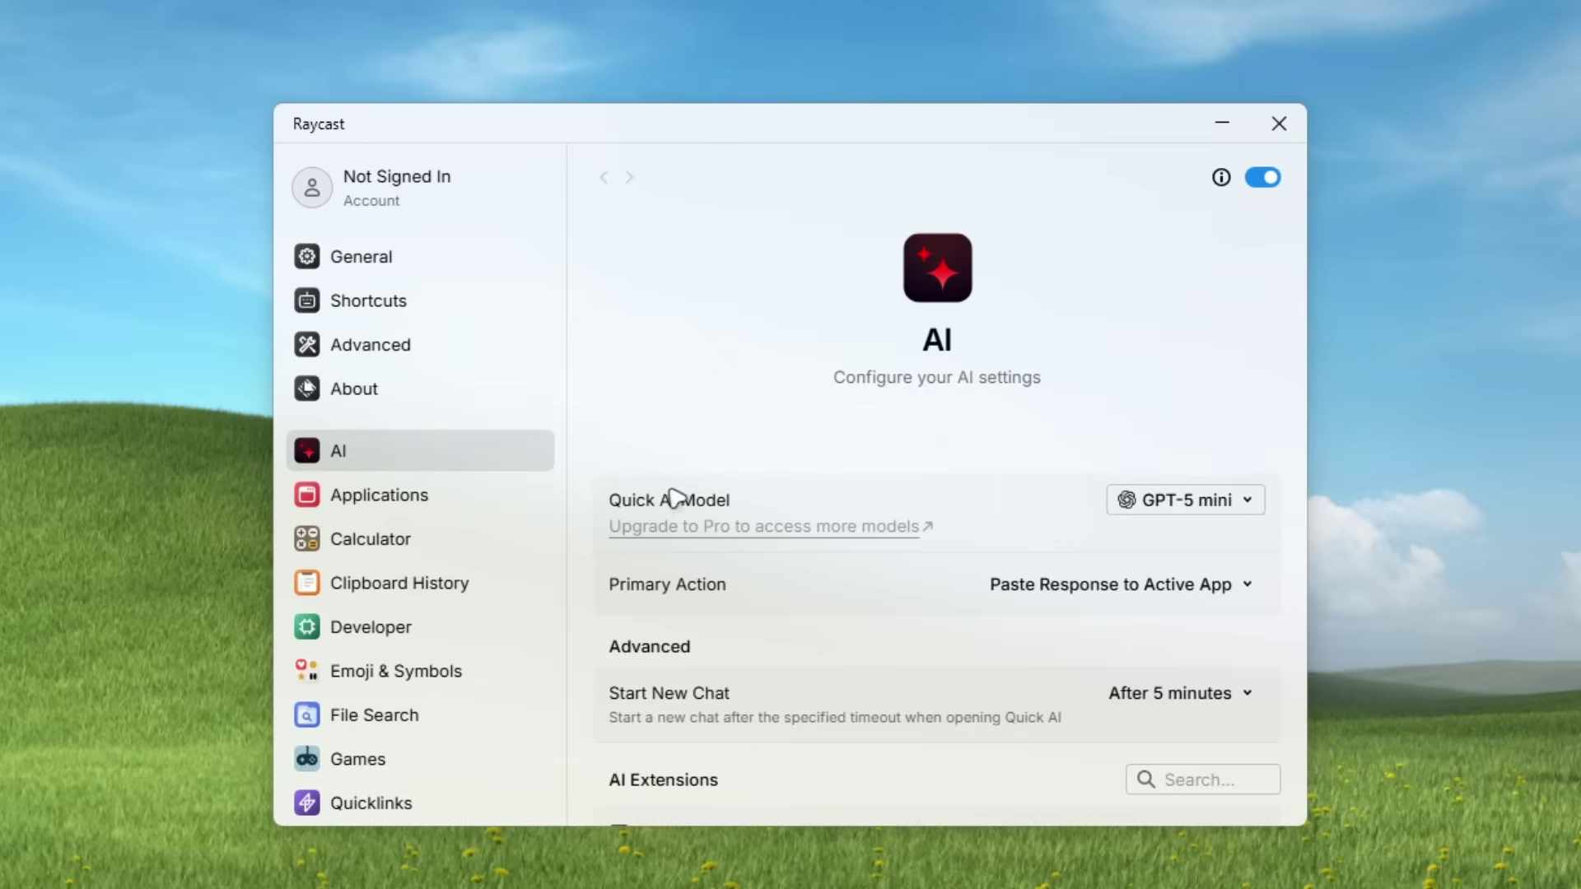
{"action": "left_click", "coordinate": [1232, 509]}
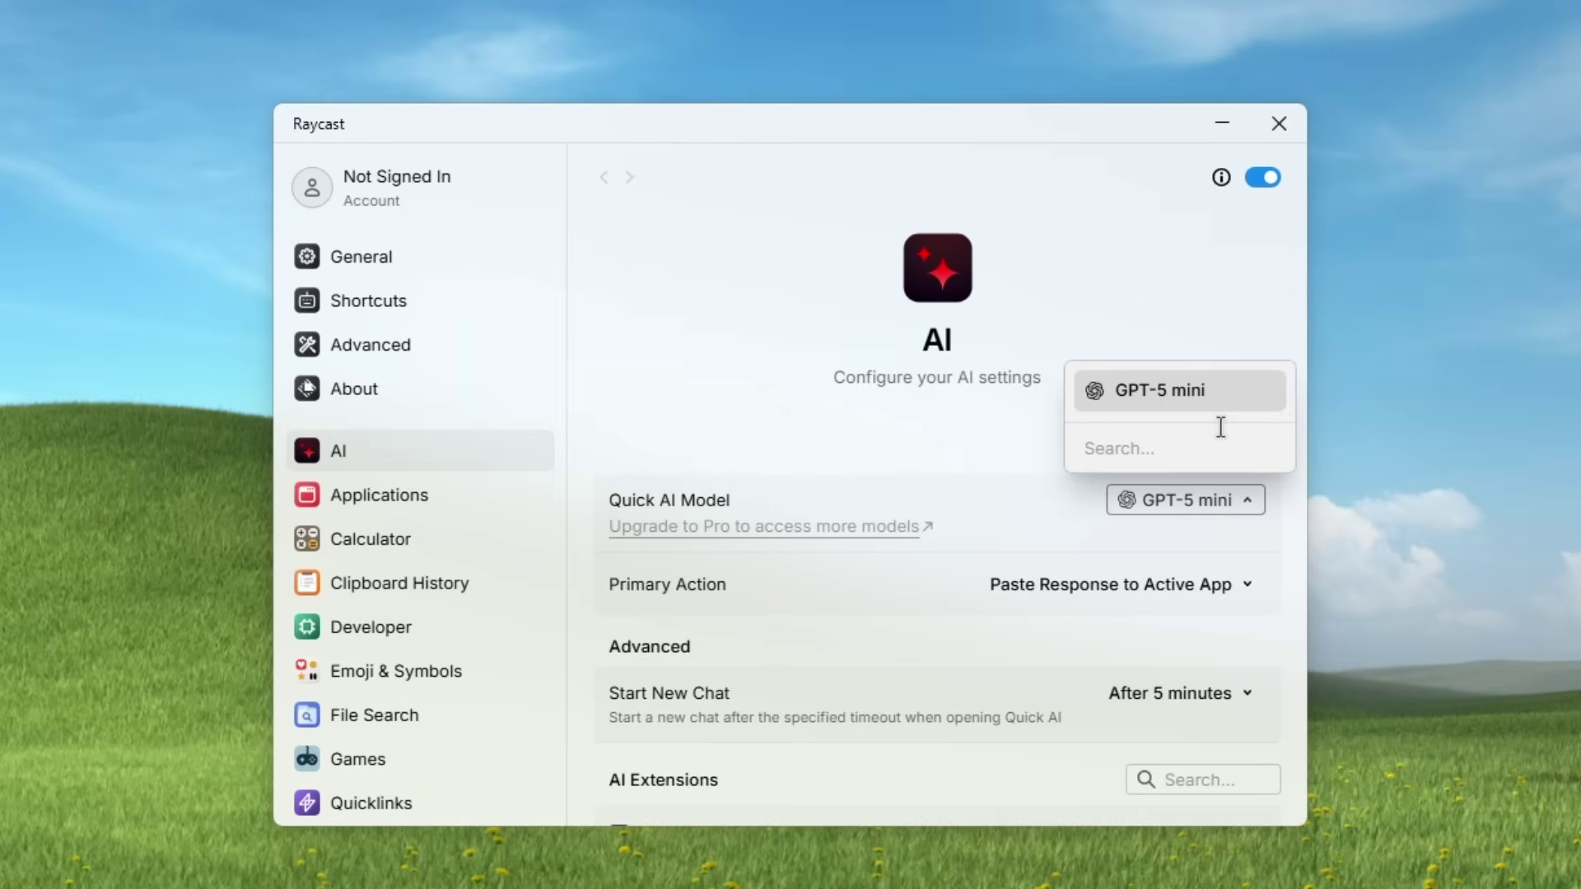
{"action": "left_click", "coordinate": [1163, 294]}
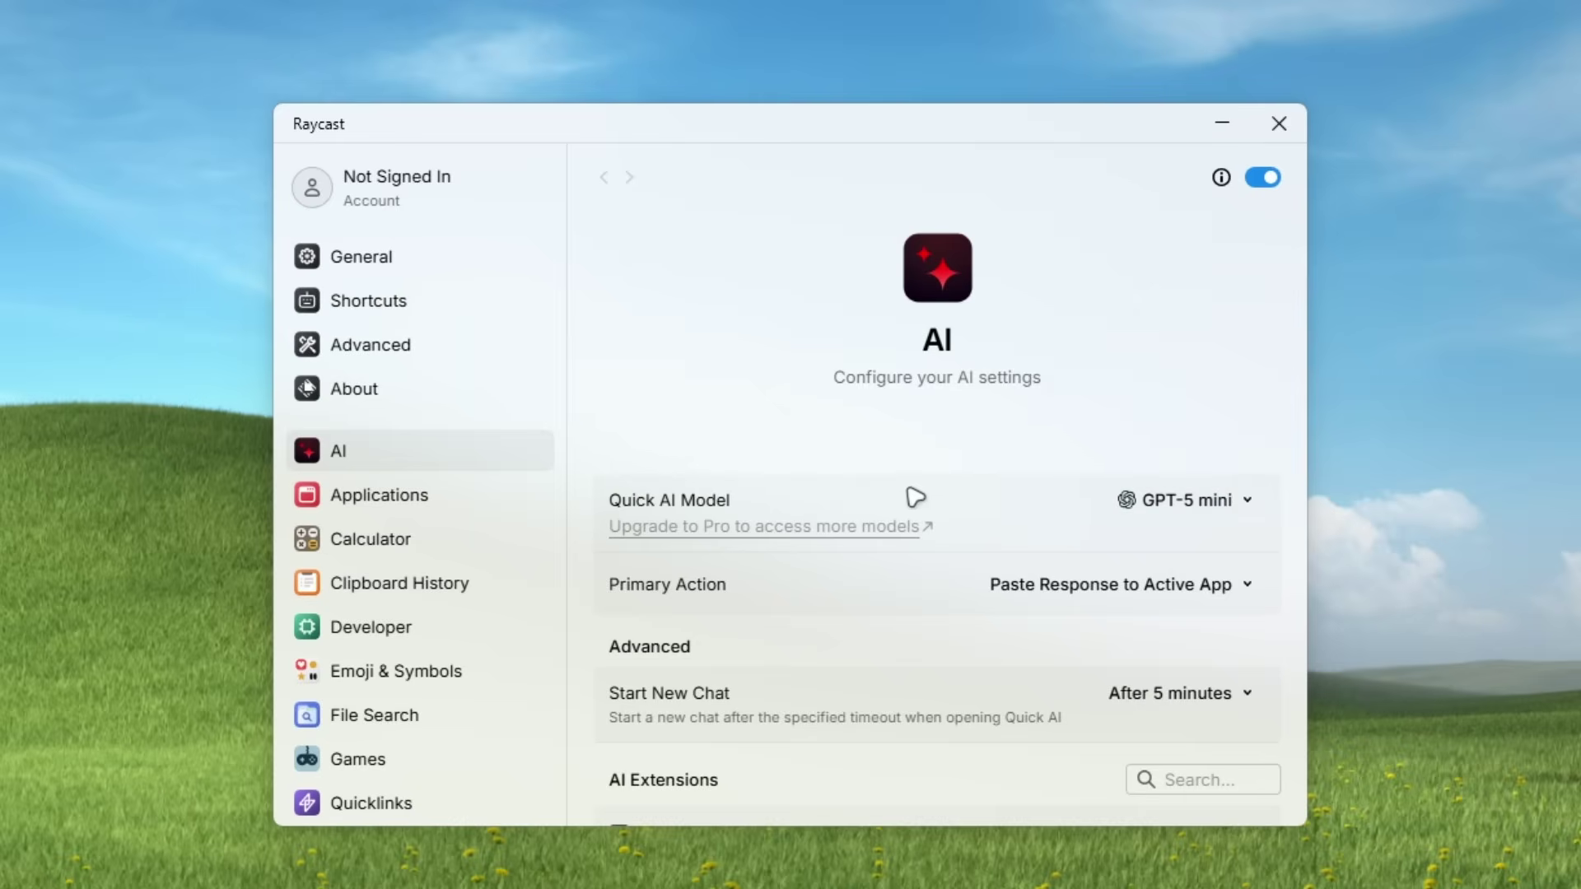
{"action": "left_click", "coordinate": [1183, 504]}
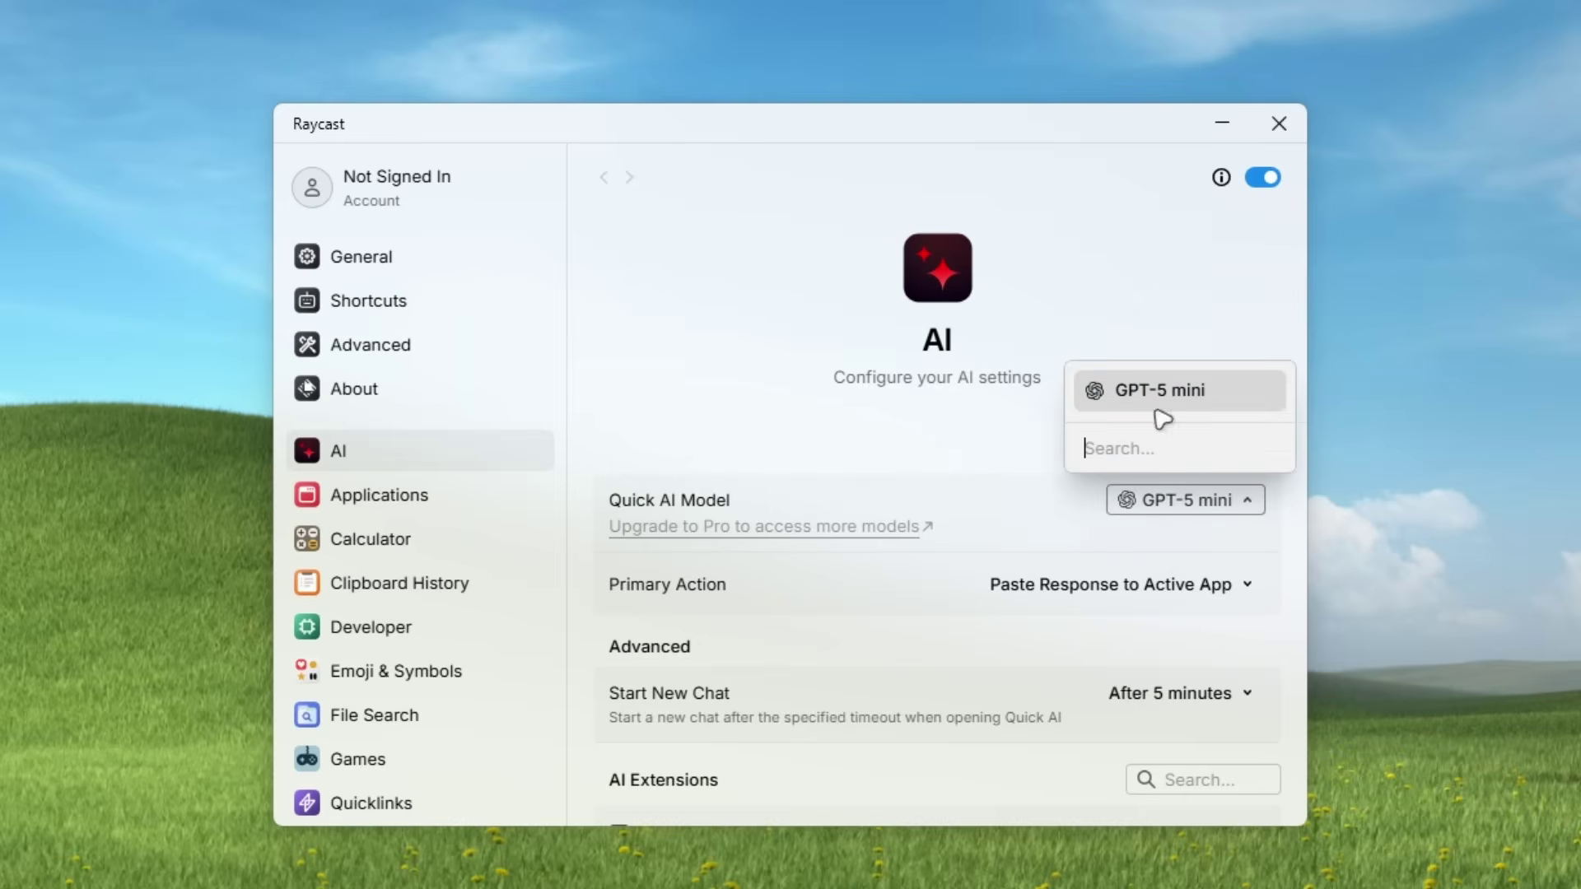
{"action": "left_click", "coordinate": [887, 450]}
Browse the Applications, Calculator, Clipboard History, Developer and Emoji & Symbols settings pages
{"action": "left_click", "coordinate": [370, 510]}
{"action": "left_click", "coordinate": [437, 545]}
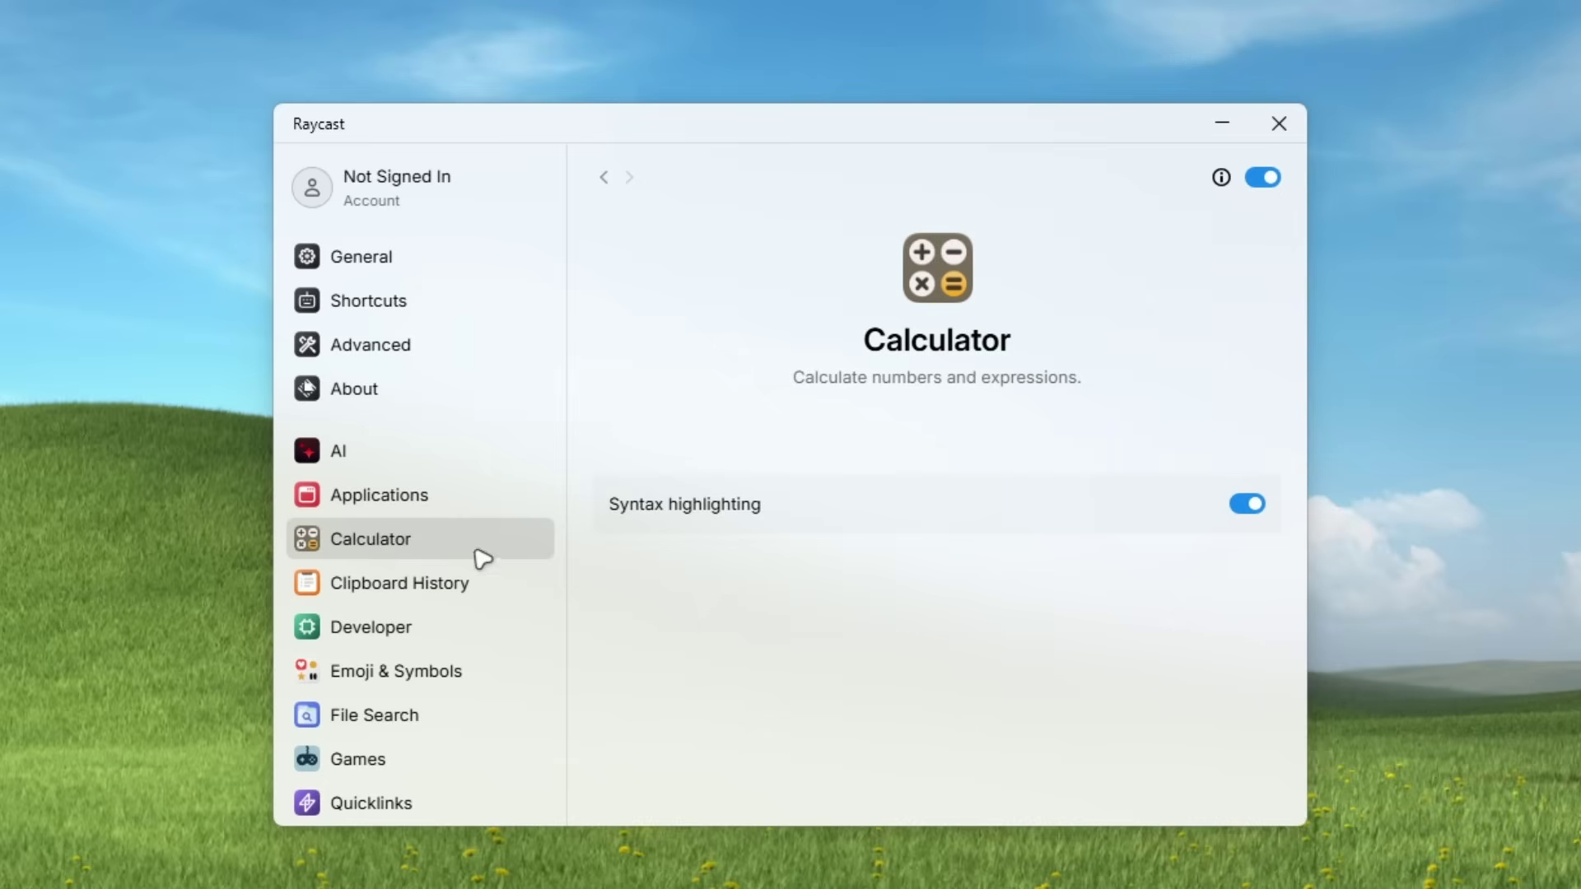
{"action": "left_click", "coordinate": [441, 586]}
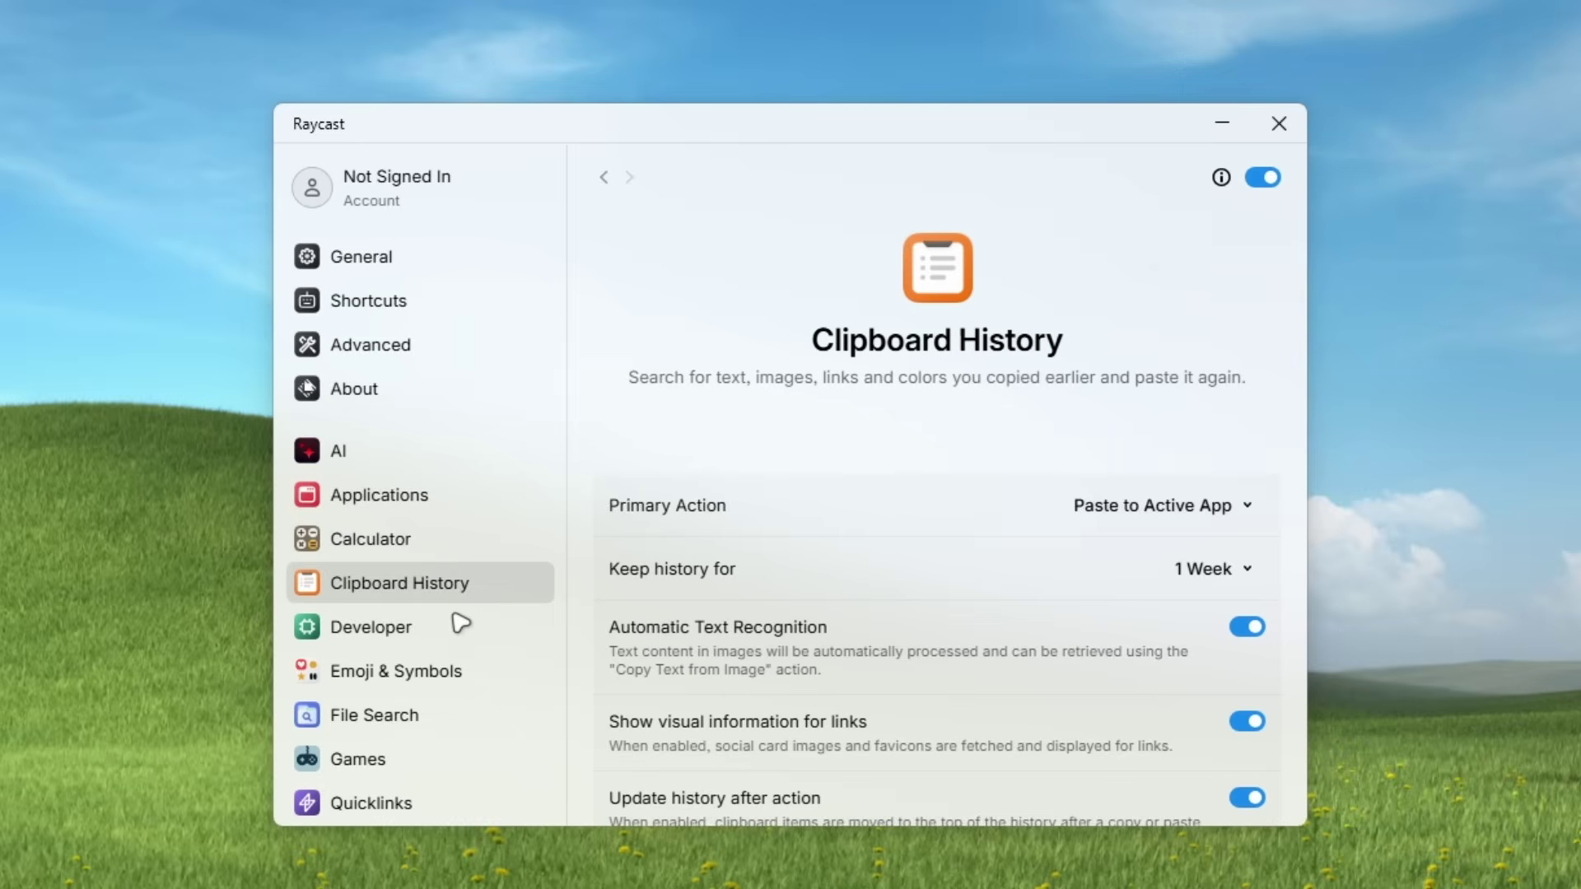
{"action": "left_click", "coordinate": [444, 630]}
{"action": "left_click", "coordinate": [462, 669]}
{"action": "scroll", "coordinate": [445, 577], "scroll_direction": "down", "scroll_amount": 4}
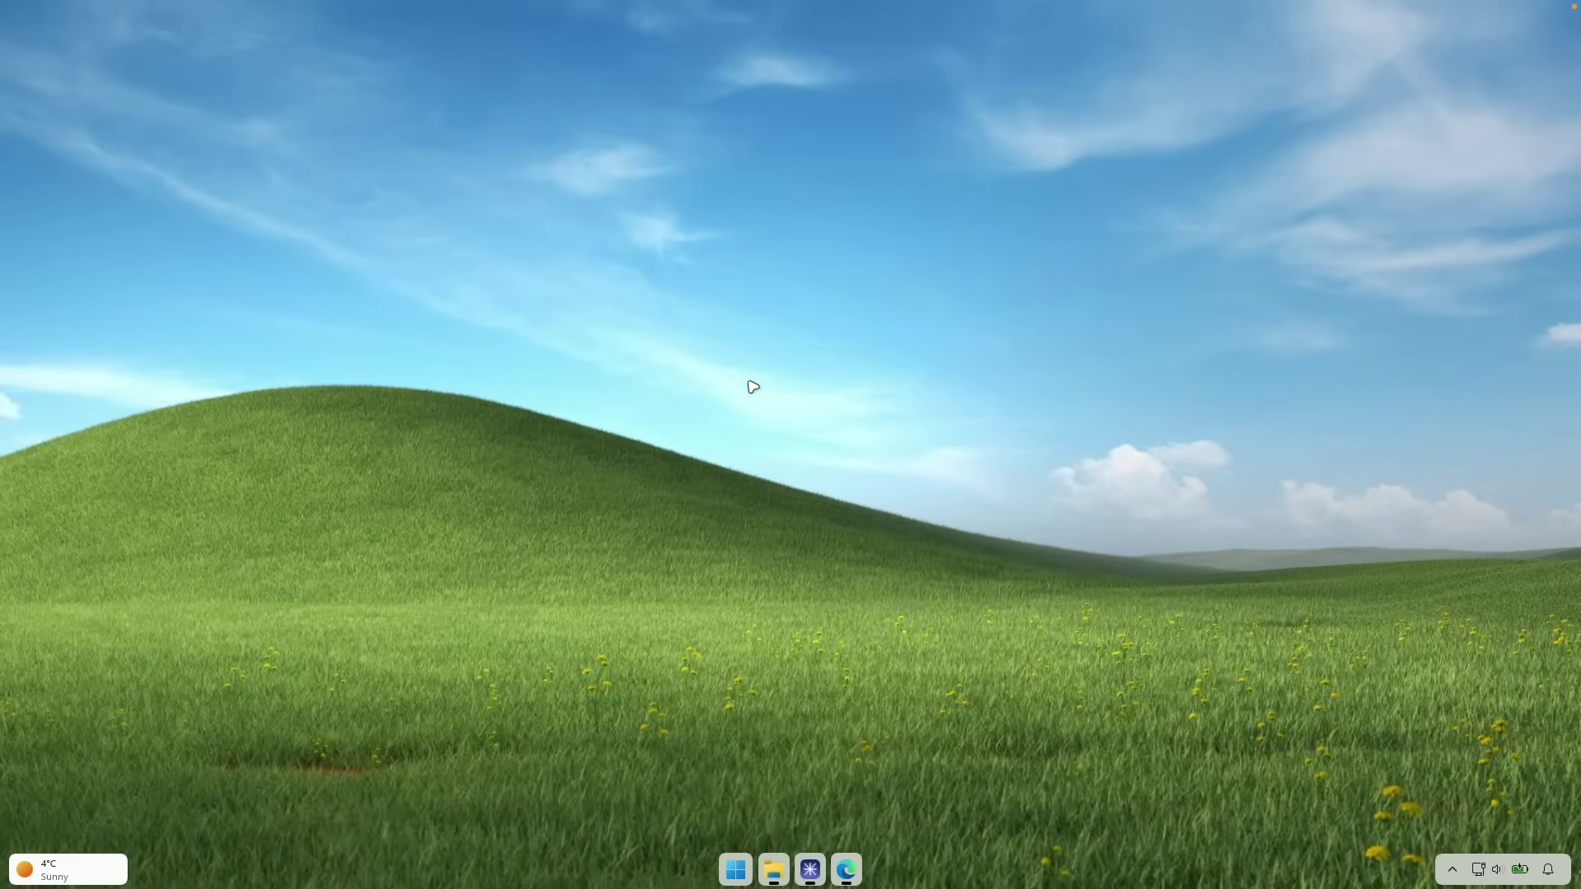
Browse the Raycast extension Store from Linear to Format JSON, then return to the main search list
{"action": "key", "text": "alt+space"}
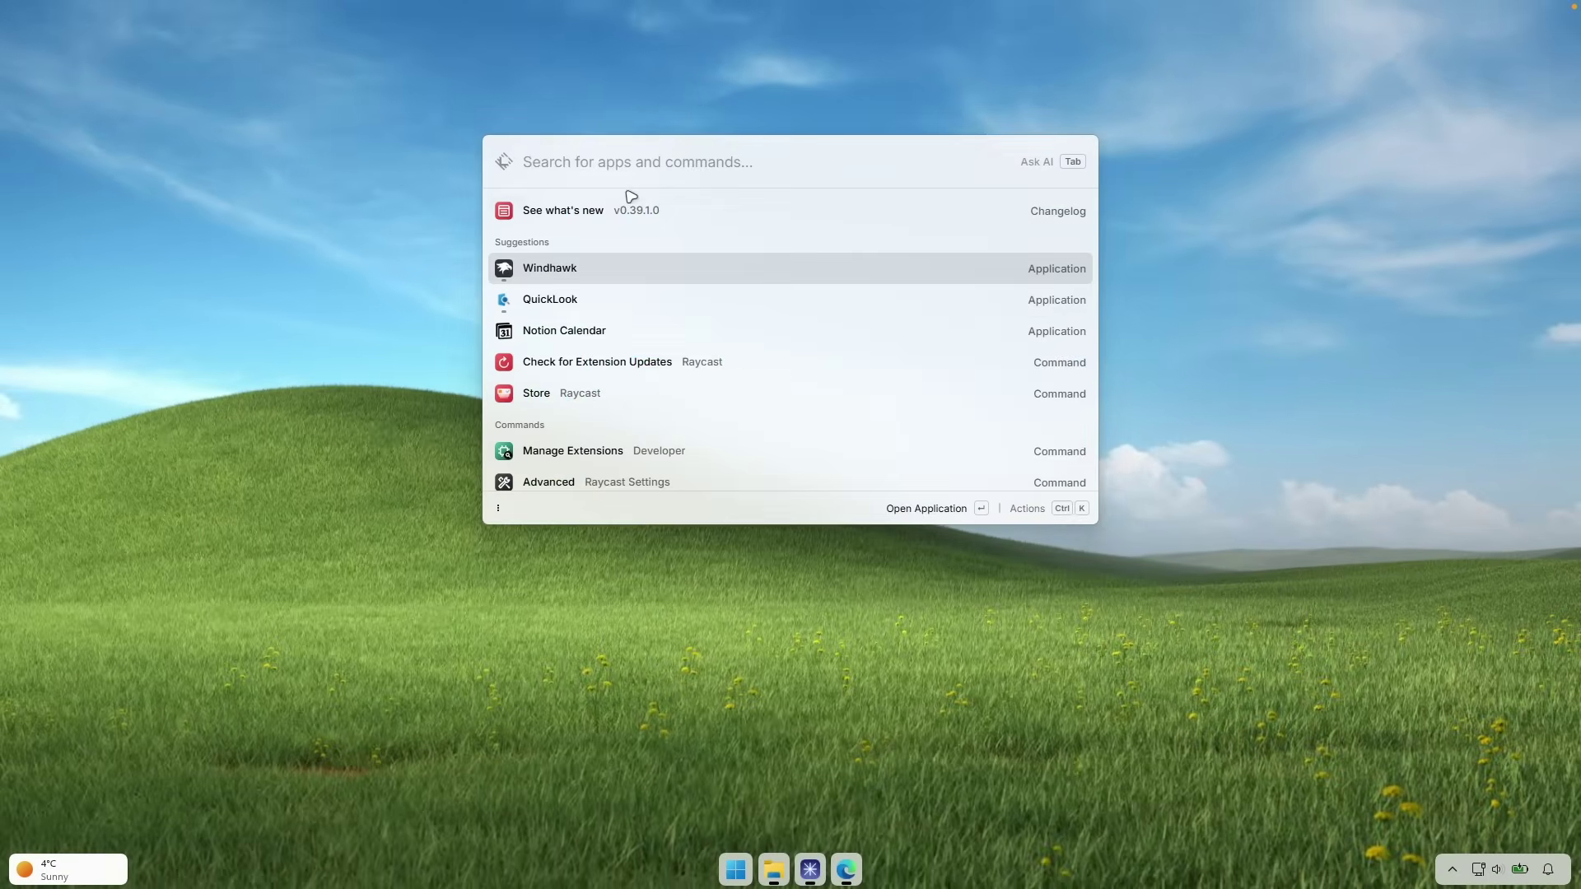
{"action": "left_click", "coordinate": [558, 402]}
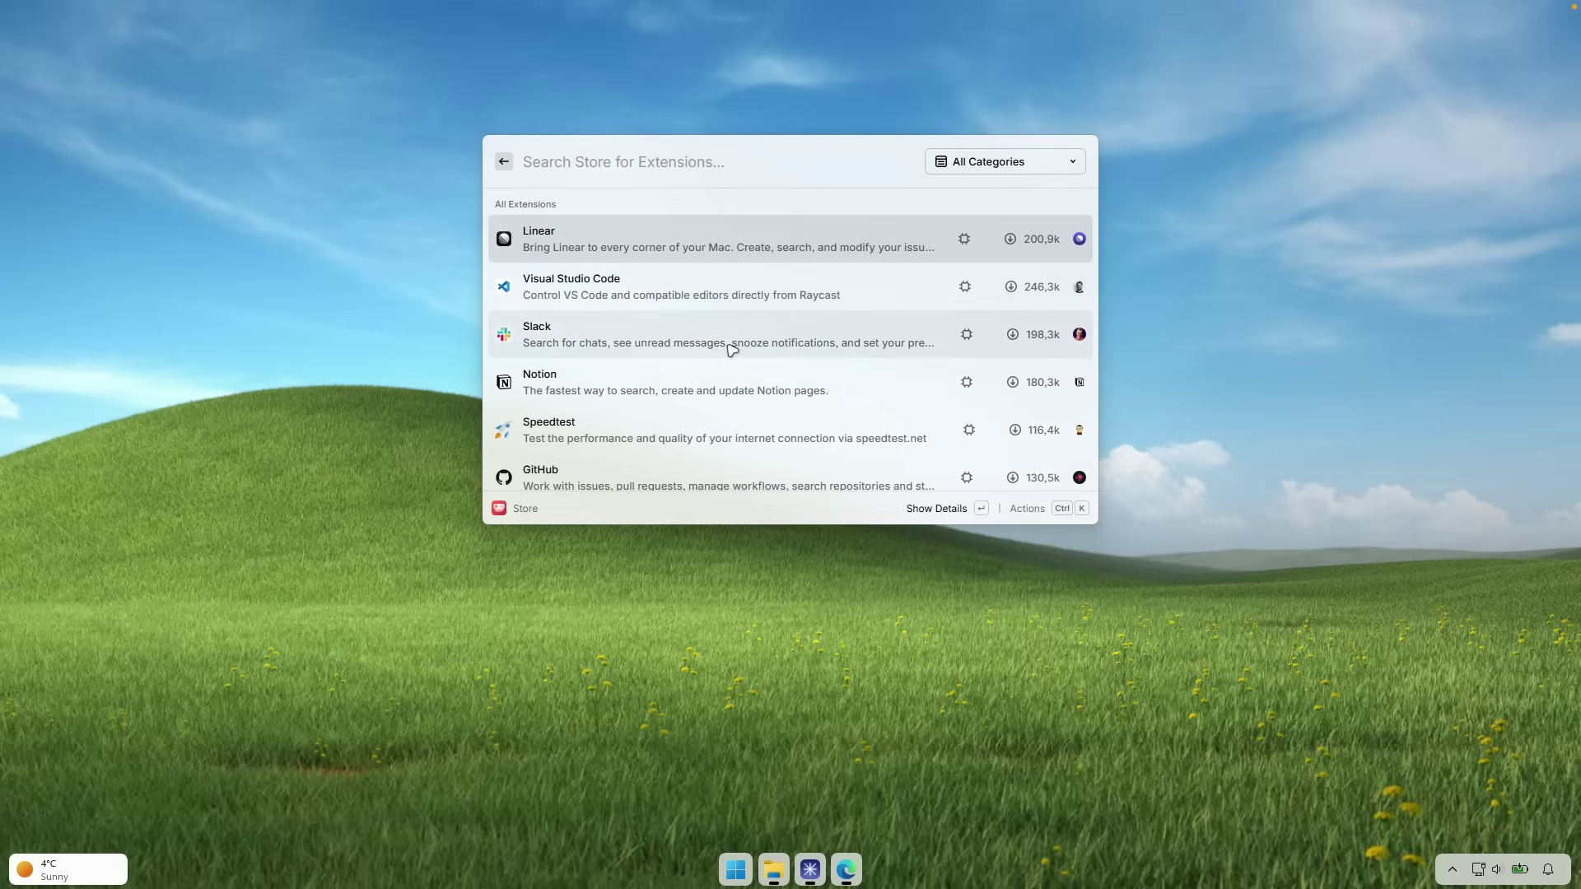
{"action": "scroll", "coordinate": [730, 346], "scroll_direction": "down", "scroll_amount": 10}
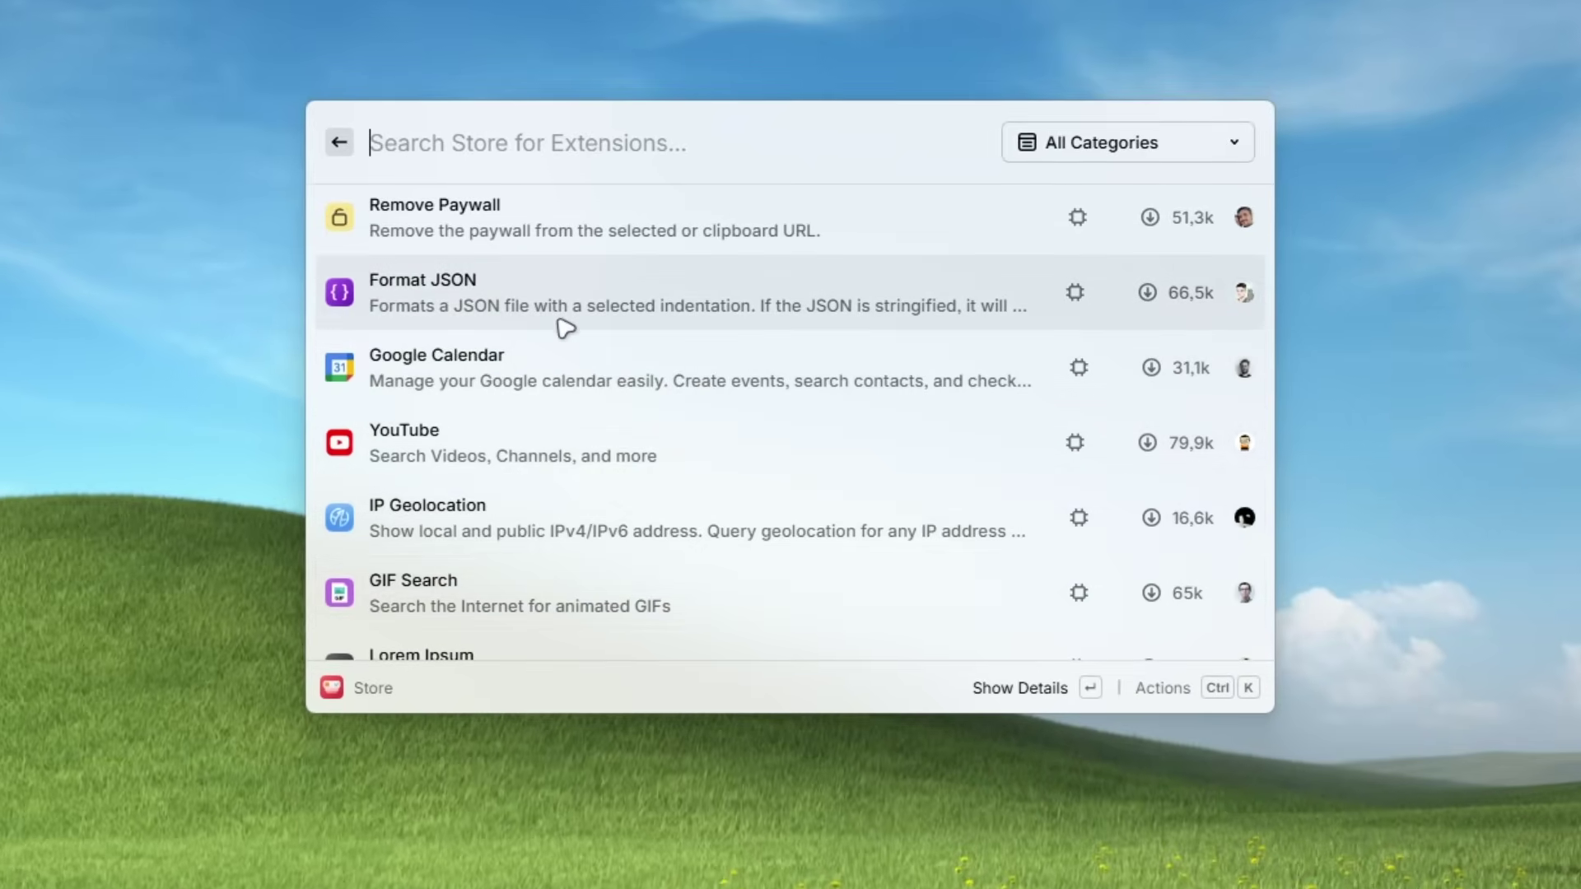
{"action": "scroll", "coordinate": [601, 307], "scroll_direction": "up", "scroll_amount": 6}
{"action": "scroll", "coordinate": [457, 372], "scroll_direction": "up", "scroll_amount": 5}
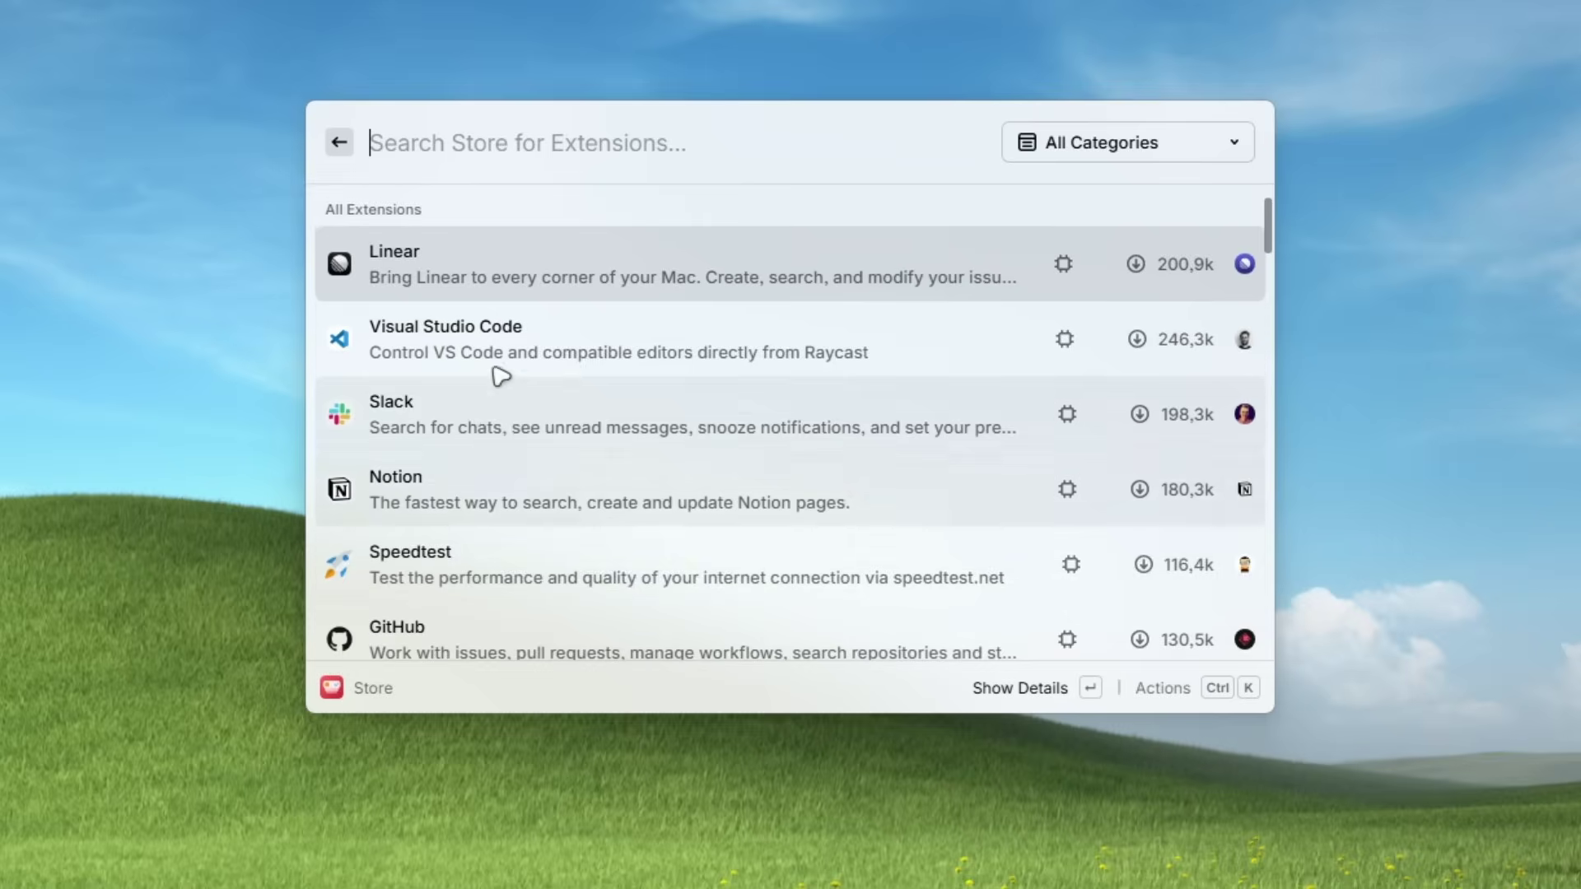
{"action": "key", "text": "Escape"}
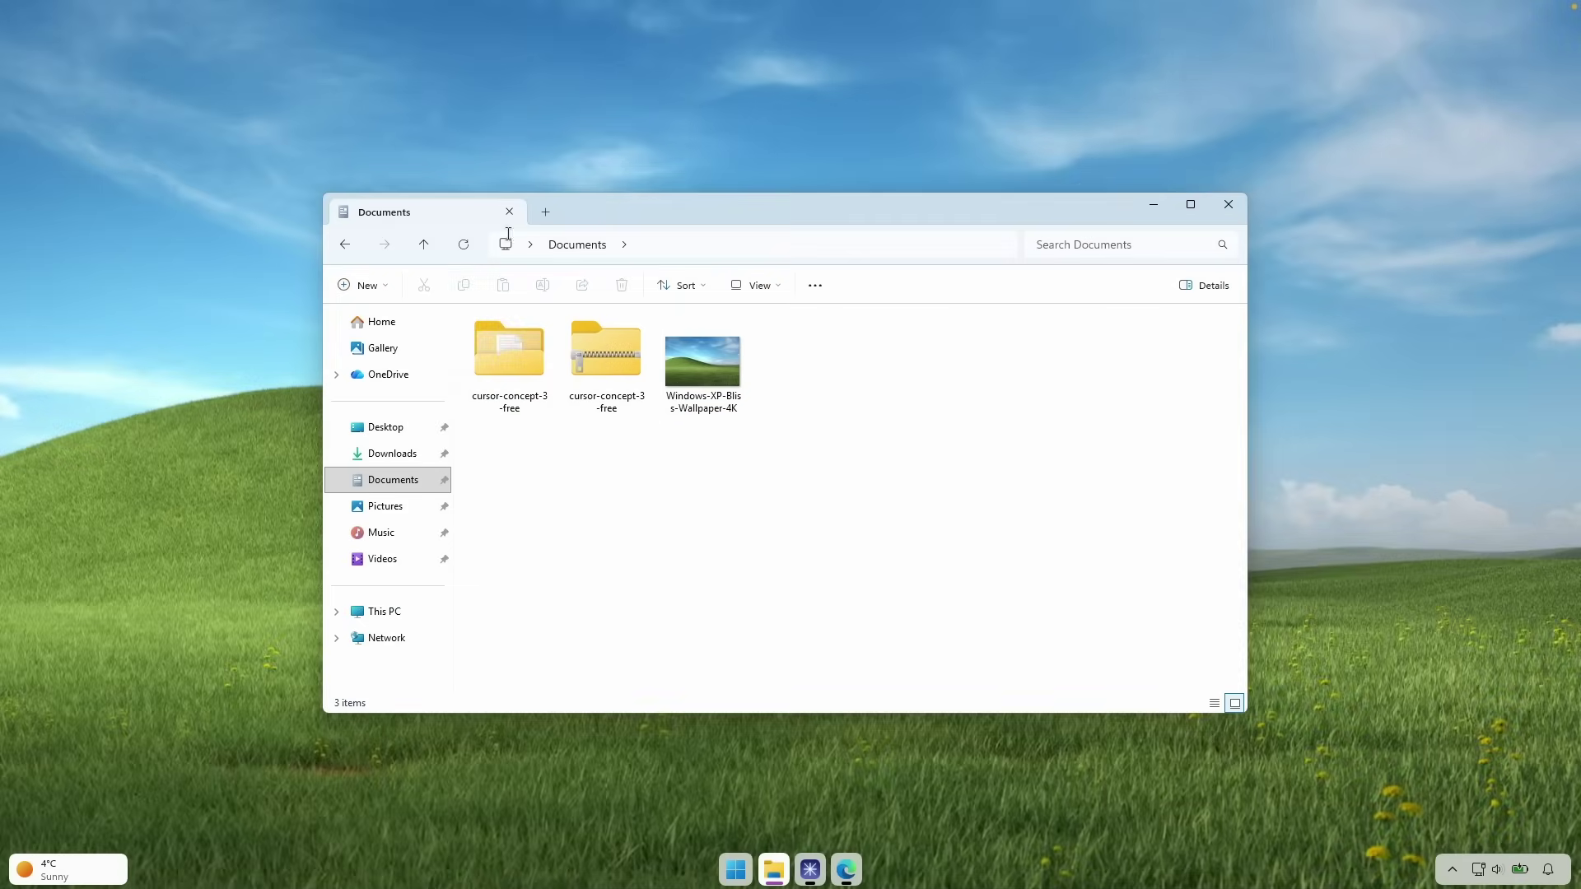
Preview the Windows-XP-Bliss-Wallpaper-4K image in QuickLook and close it
{"action": "left_click", "coordinate": [728, 378]}
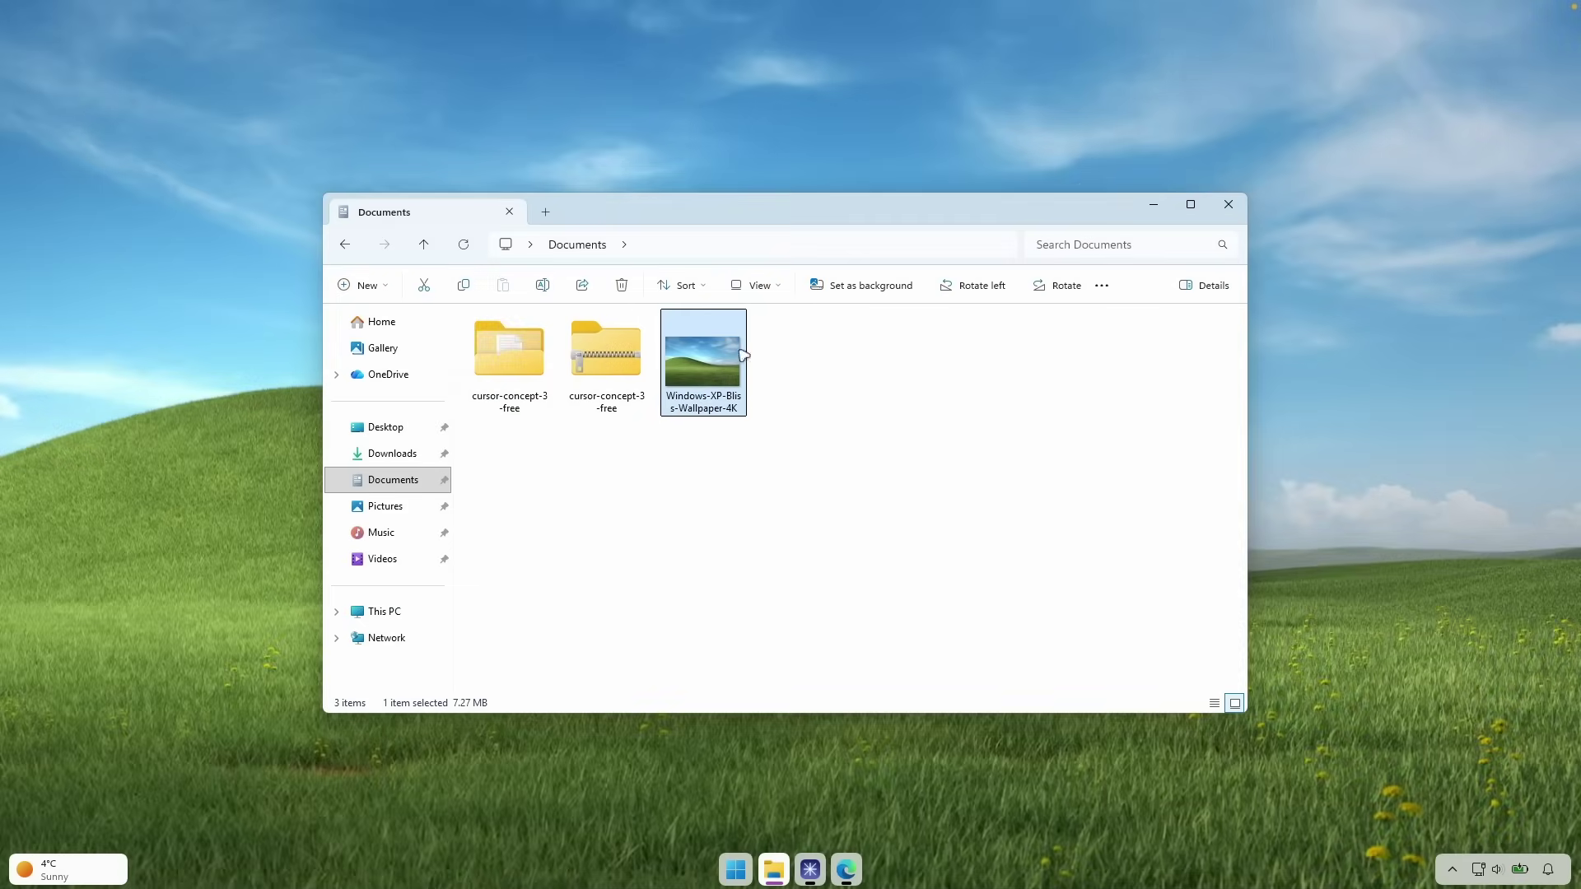
{"action": "key", "text": "space"}
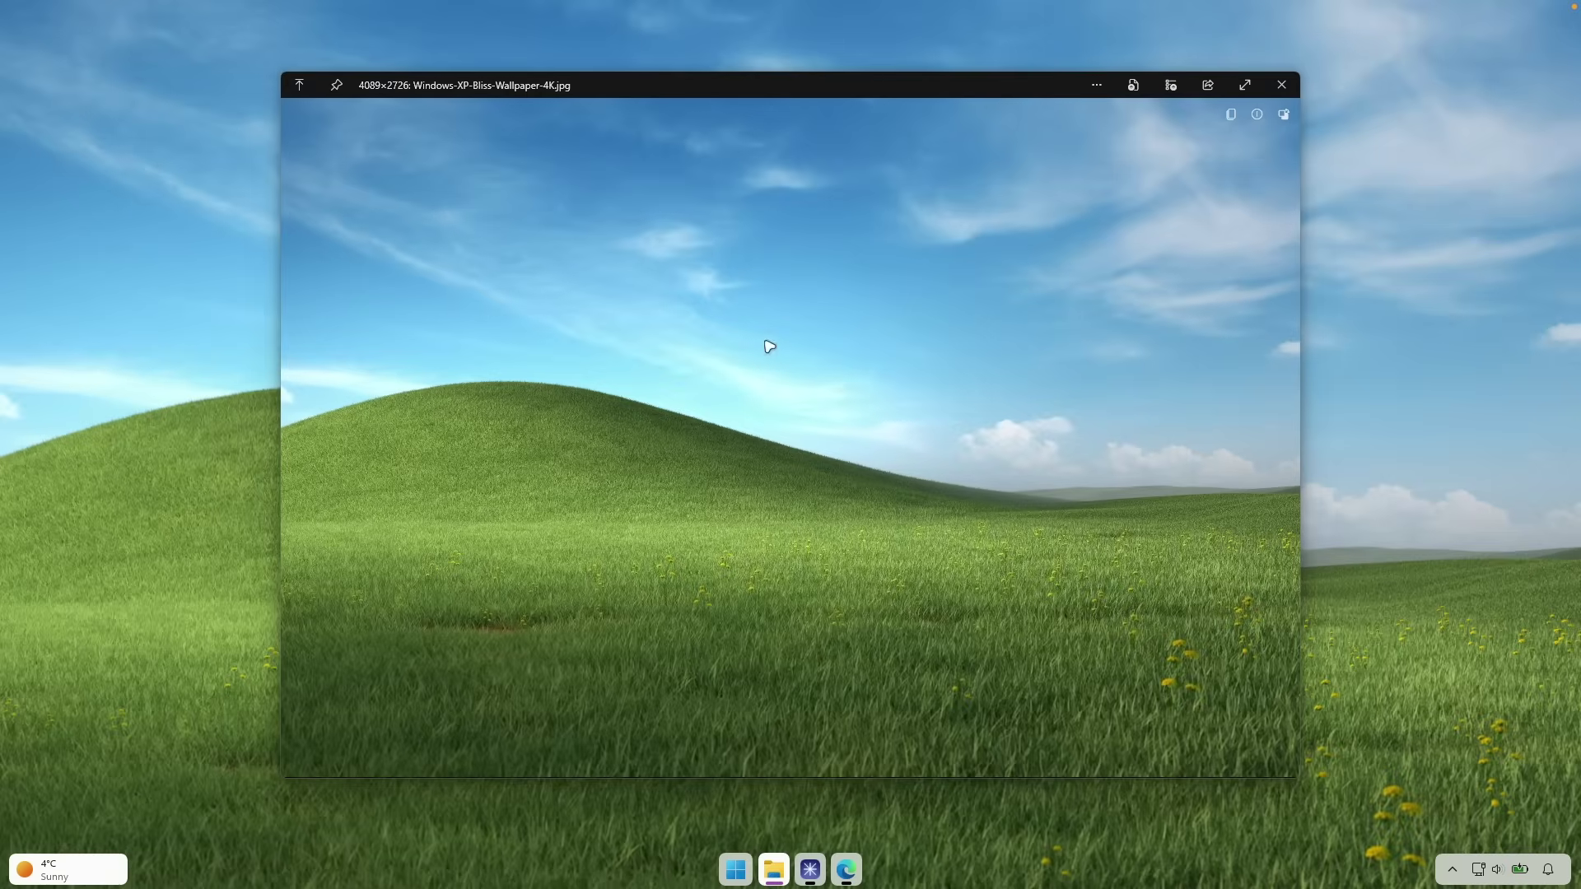
{"action": "left_click", "coordinate": [1281, 84]}
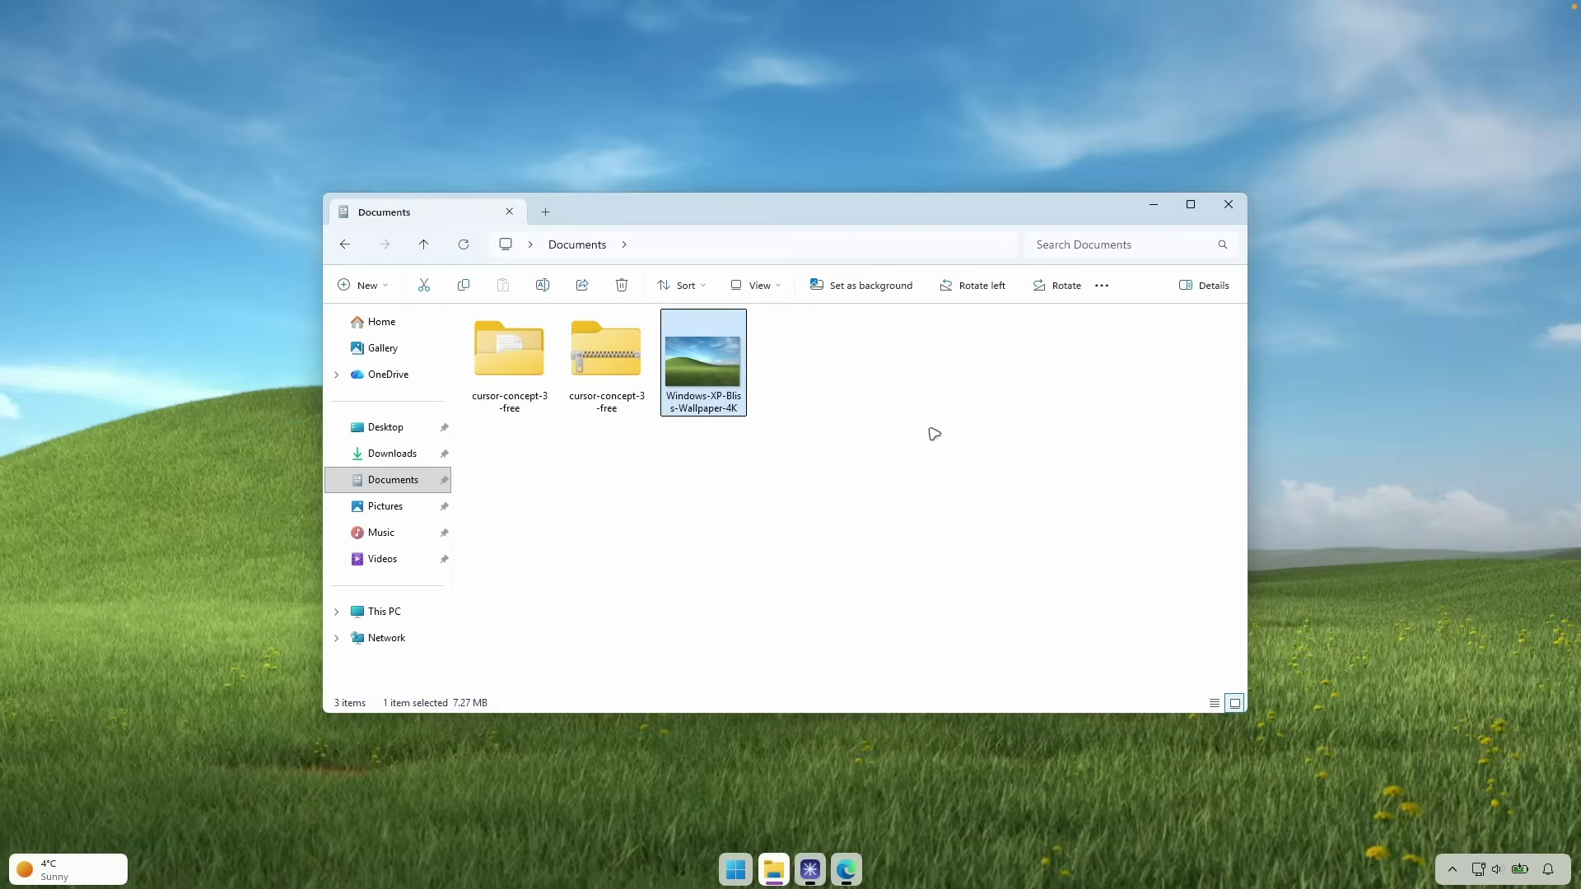
Preview the cursor-concept-3-free zip archive and its folder (39 files, 436.78 KB) in QuickLook
{"action": "left_click", "coordinate": [624, 362]}
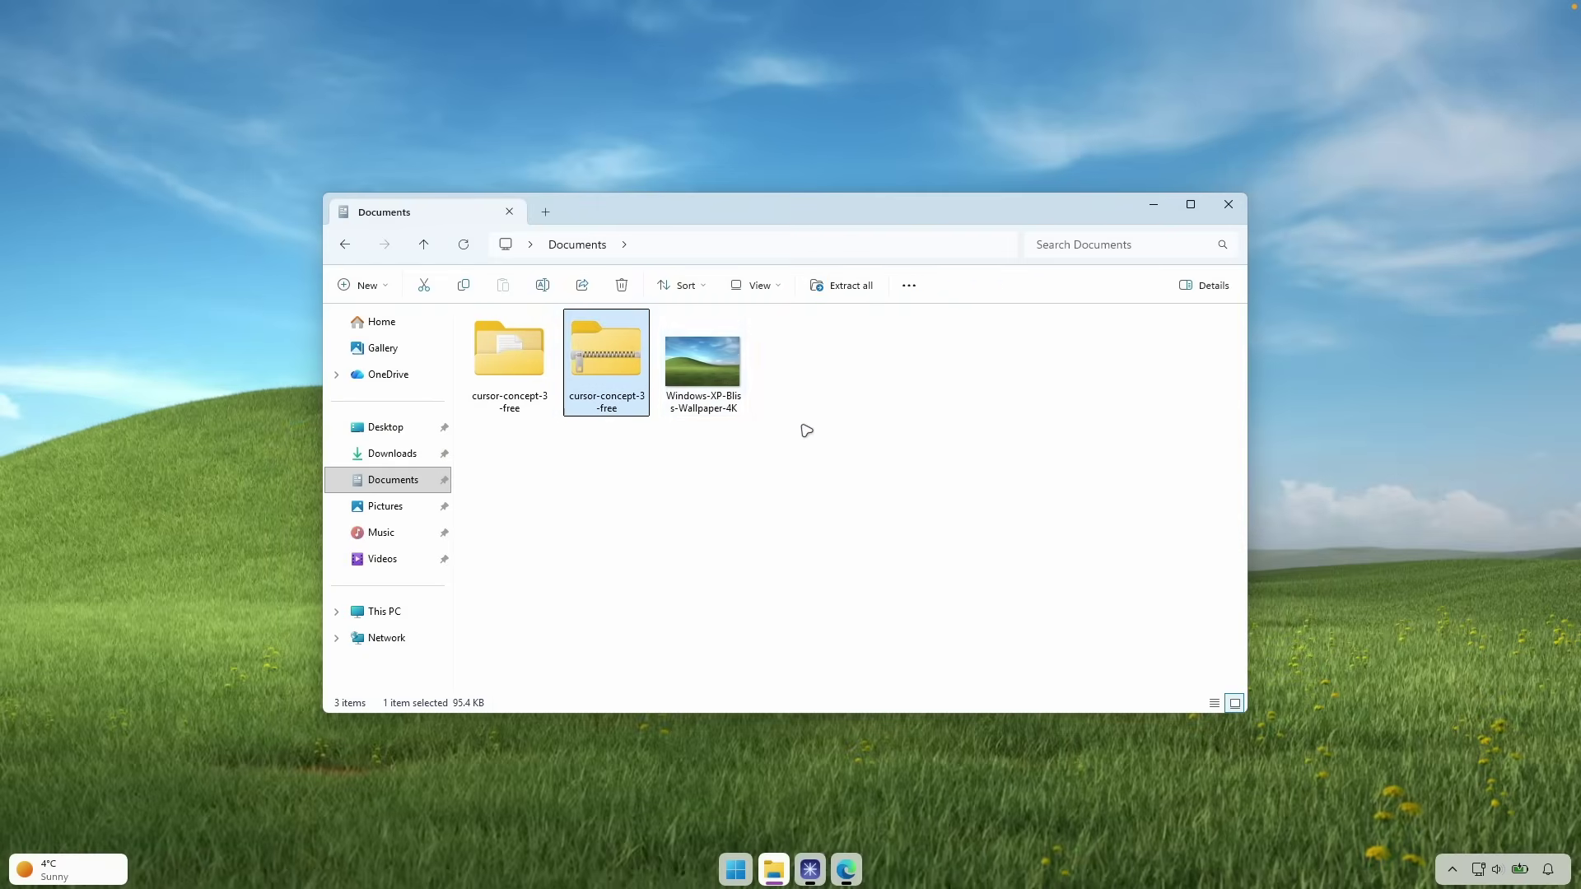
{"action": "left_click", "coordinate": [732, 412]}
{"action": "left_click", "coordinate": [620, 348]}
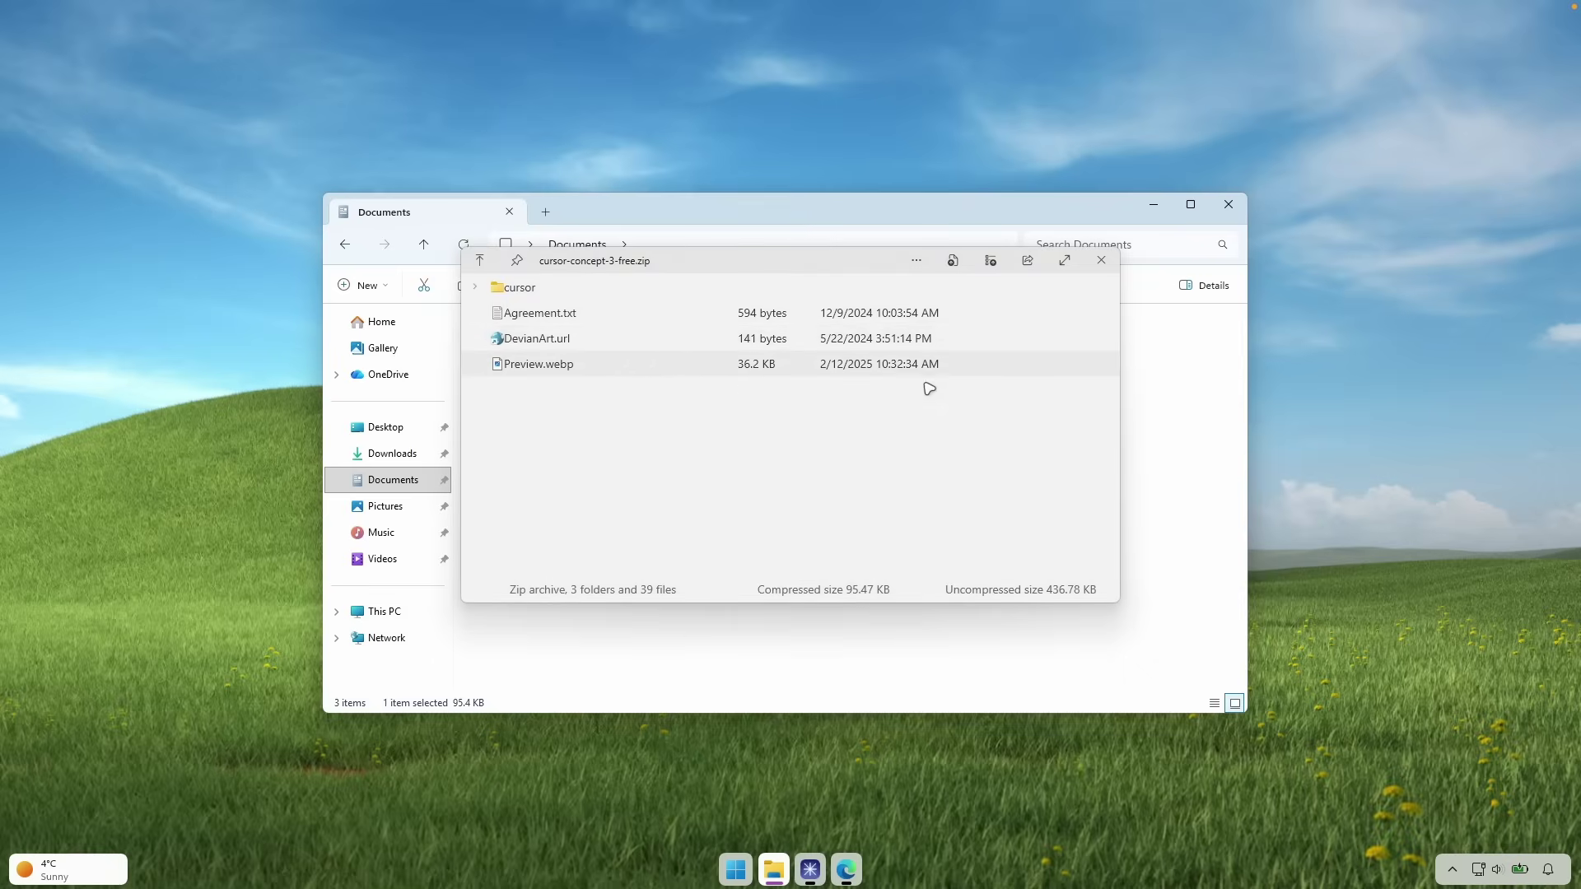
{"action": "left_click", "coordinate": [1101, 260]}
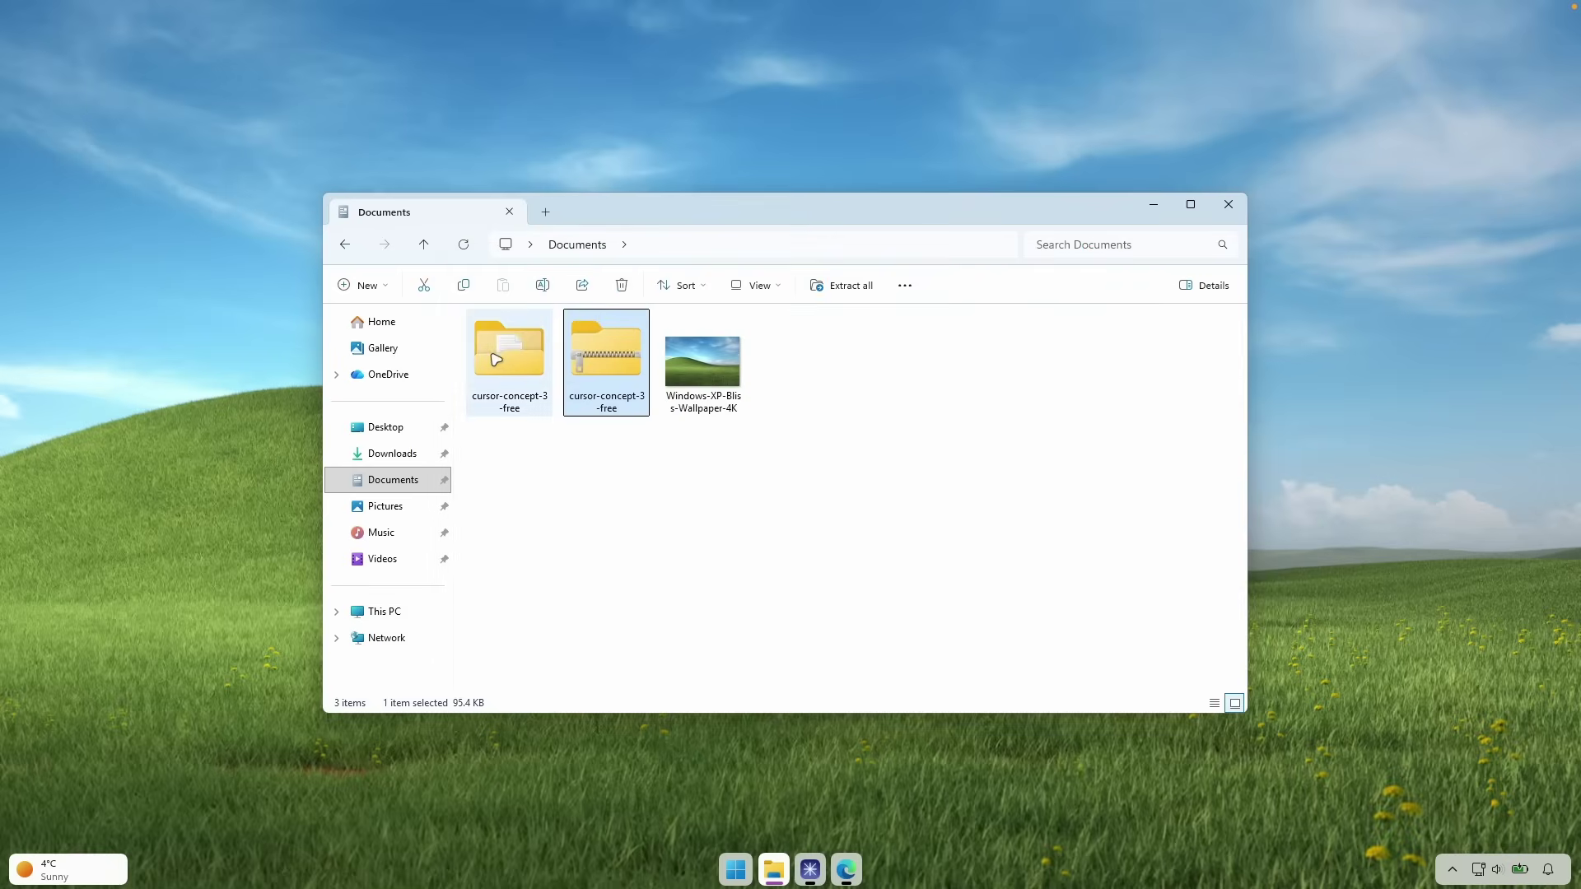
{"action": "left_click", "coordinate": [496, 359]}
{"action": "key", "text": "space"}
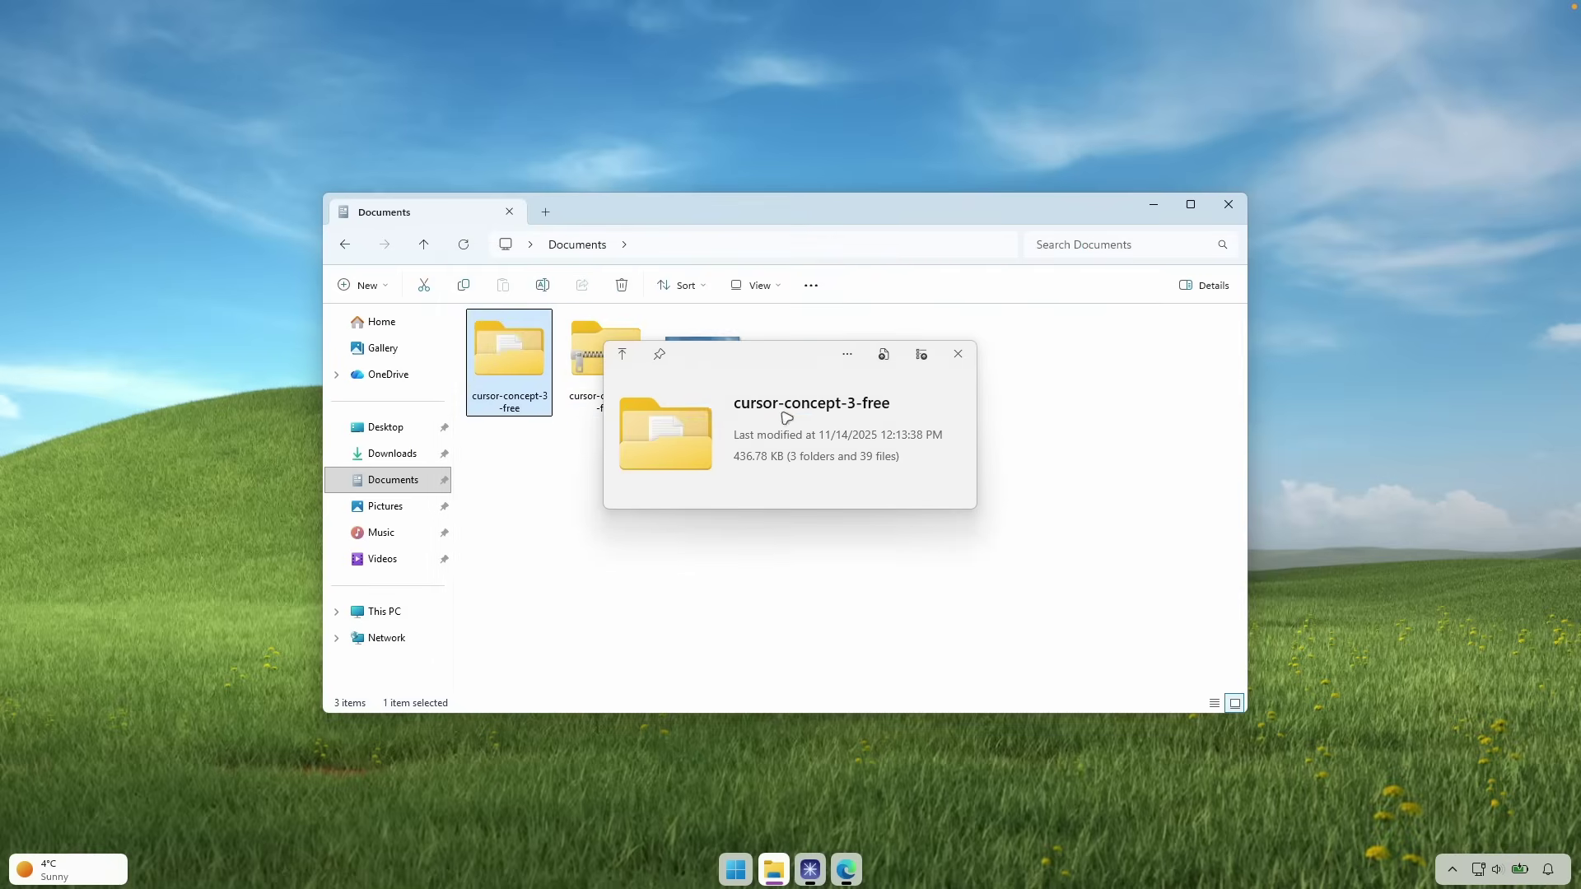
{"action": "key", "text": "space"}
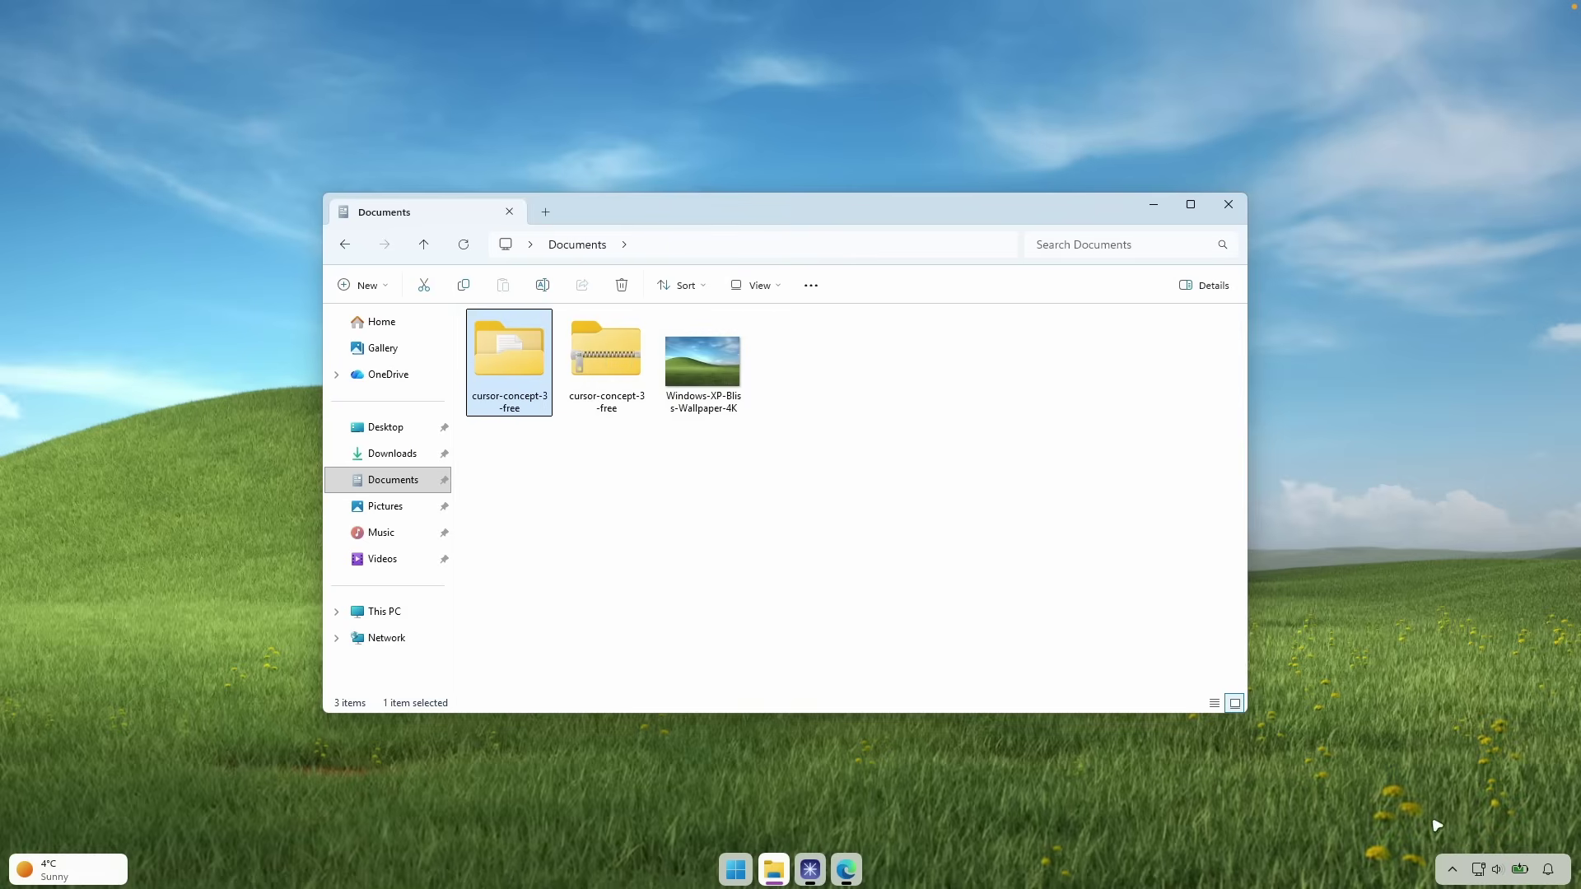
Open QuickLook's Available Plugins wiki from its tray menu in a maximized Helium window
{"action": "left_click", "coordinate": [1452, 869]}
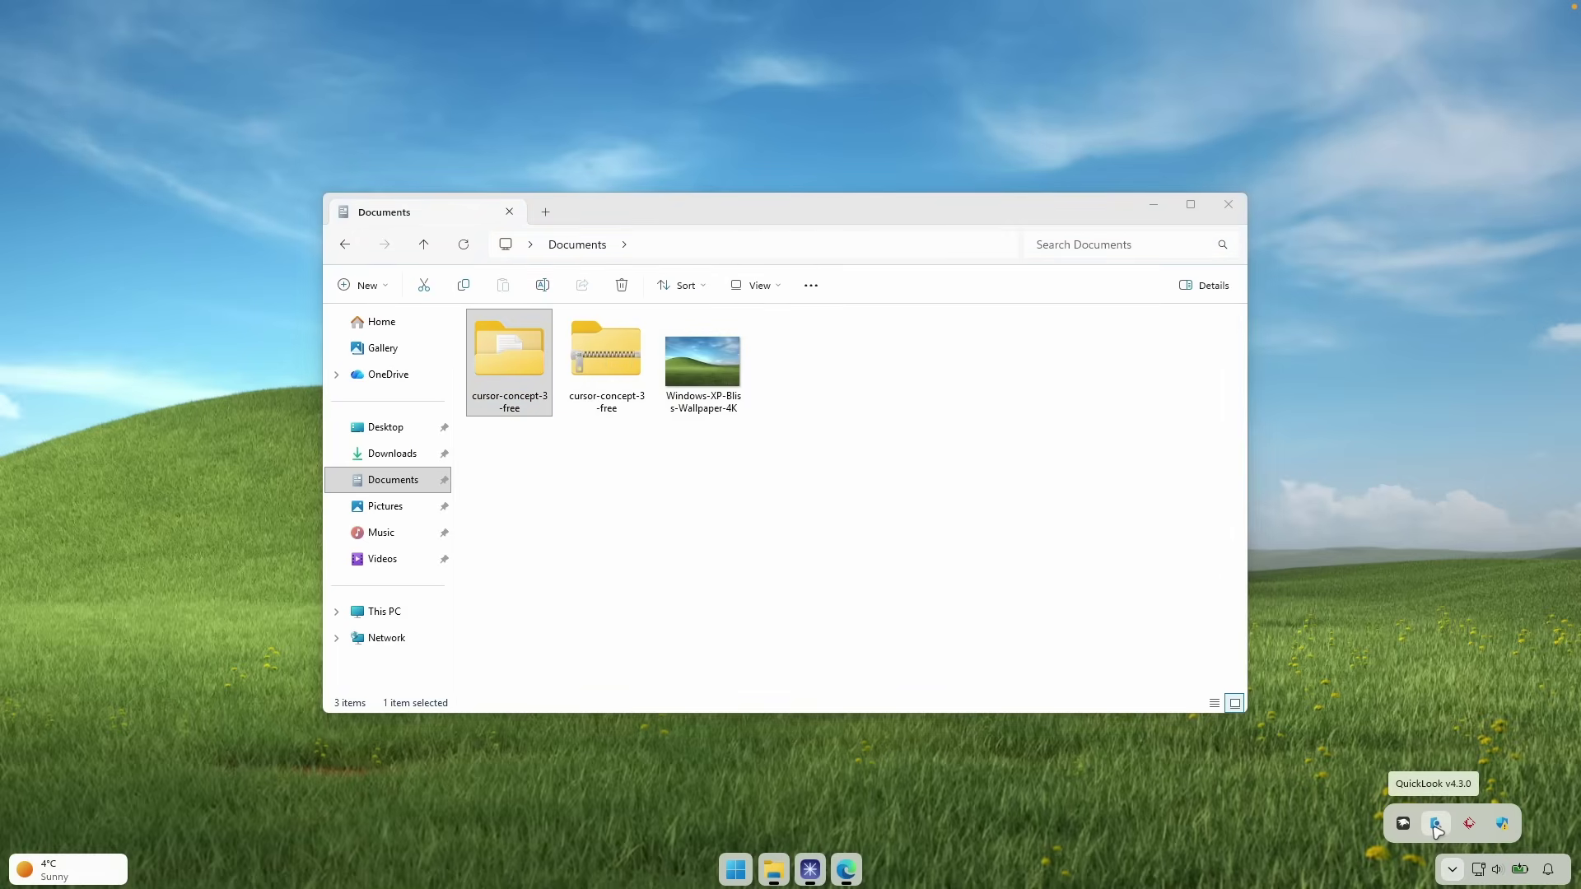
{"action": "right_click", "coordinate": [1434, 826]}
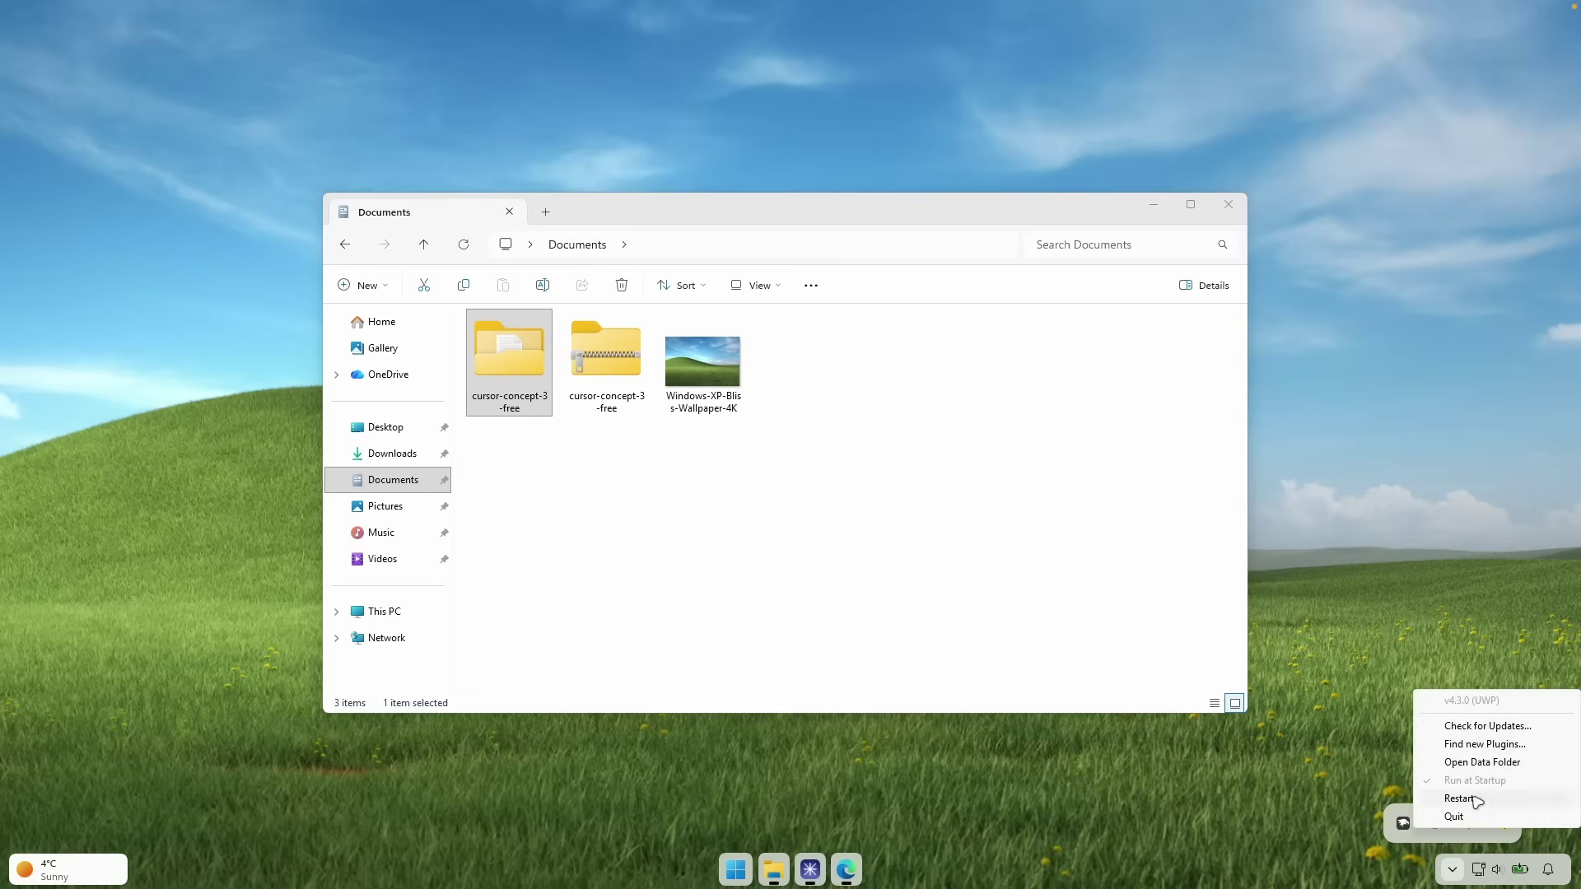
{"action": "left_click", "coordinate": [1482, 745]}
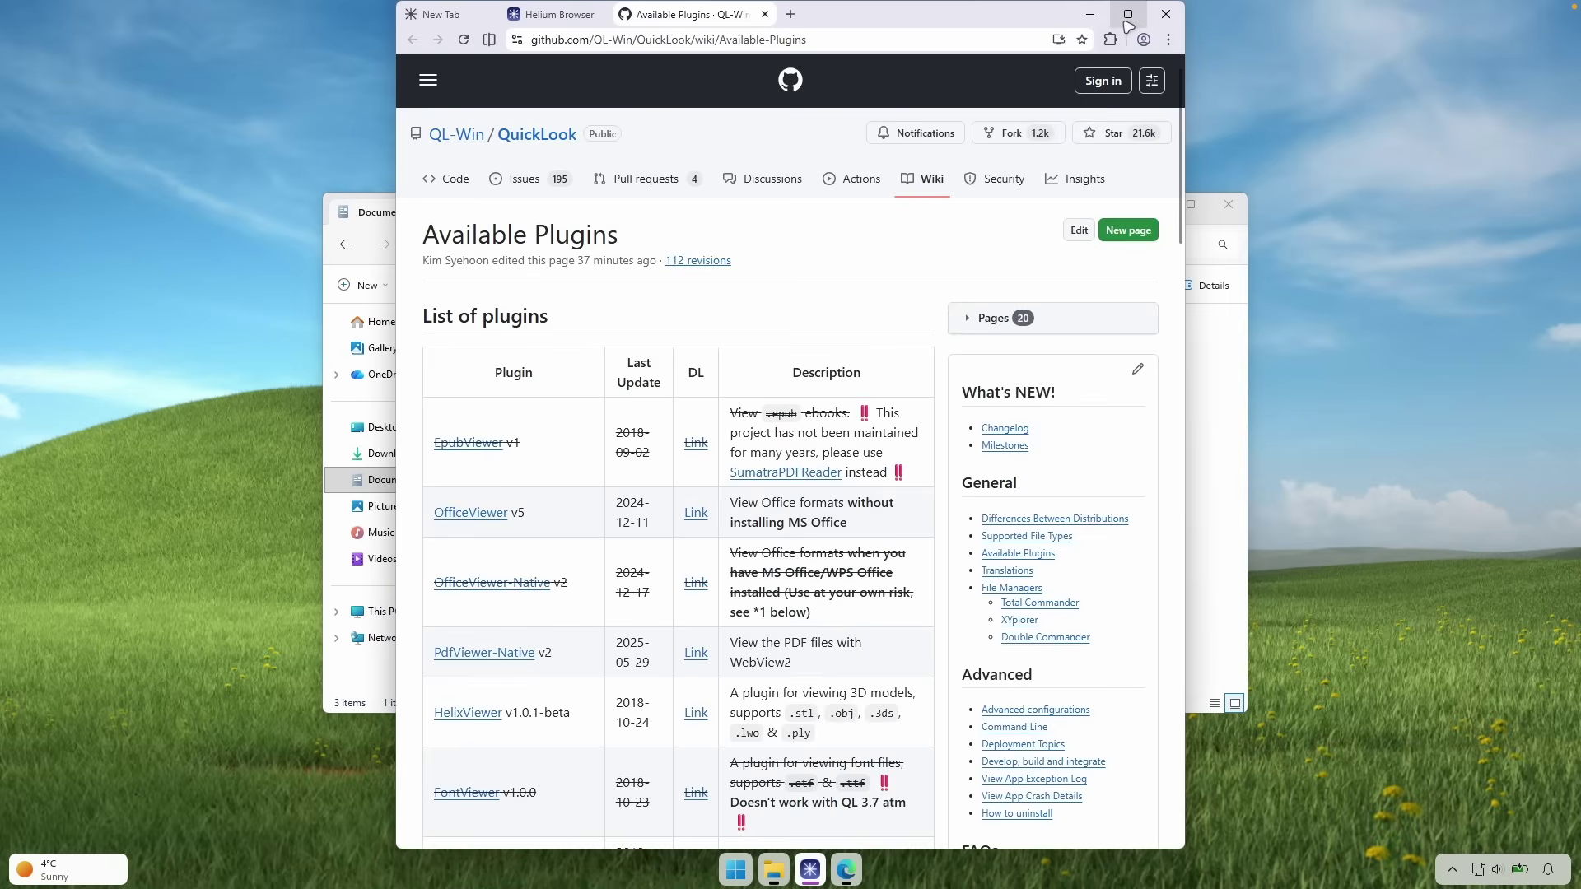
{"action": "left_click", "coordinate": [1128, 14]}
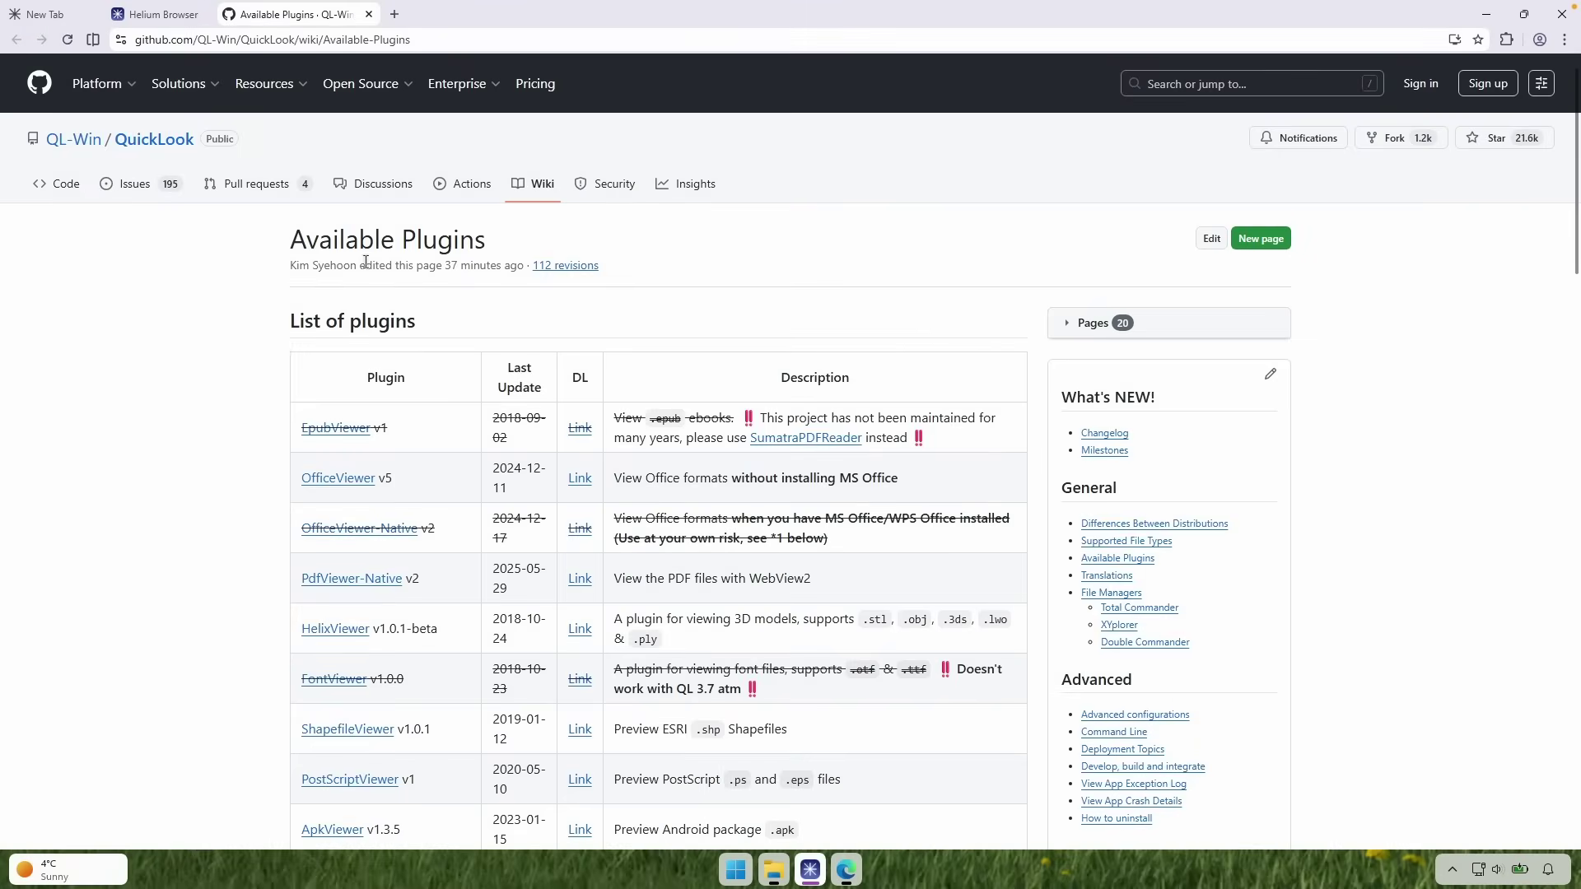
Scroll the plugins wiki, open the QuickLook repository page, then minimize Helium
{"action": "scroll", "coordinate": [490, 350], "scroll_direction": "down", "scroll_amount": 5}
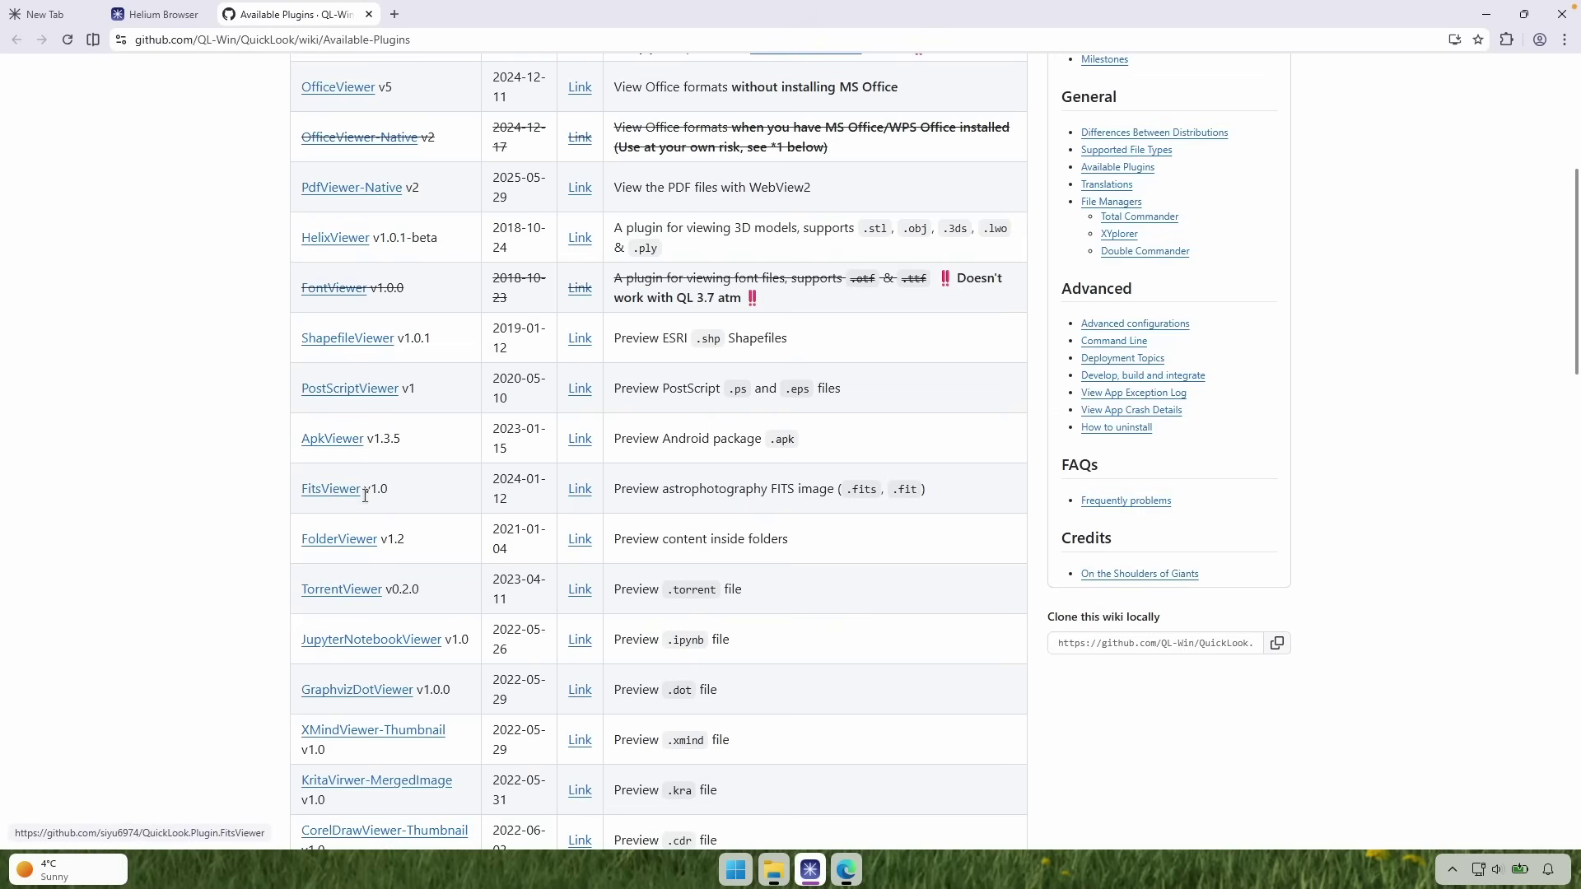
{"action": "scroll", "coordinate": [362, 494], "scroll_direction": "down", "scroll_amount": 8}
{"action": "scroll", "coordinate": [407, 449], "scroll_direction": "up", "scroll_amount": 7}
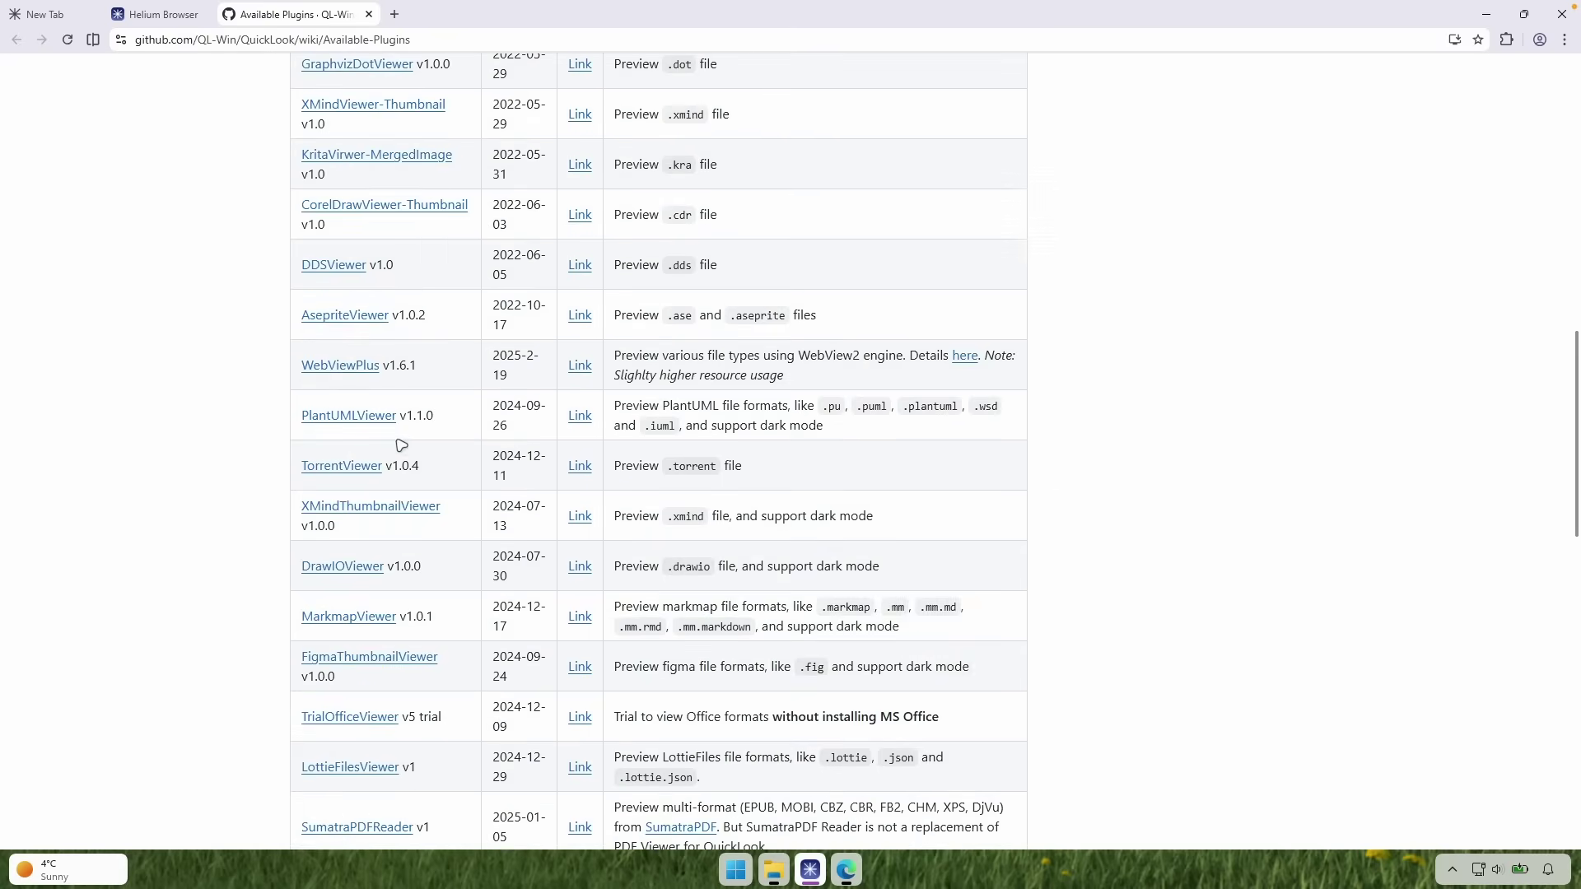
{"action": "scroll", "coordinate": [393, 443], "scroll_direction": "down", "scroll_amount": 2}
{"action": "scroll", "coordinate": [393, 443], "scroll_direction": "down", "scroll_amount": 15}
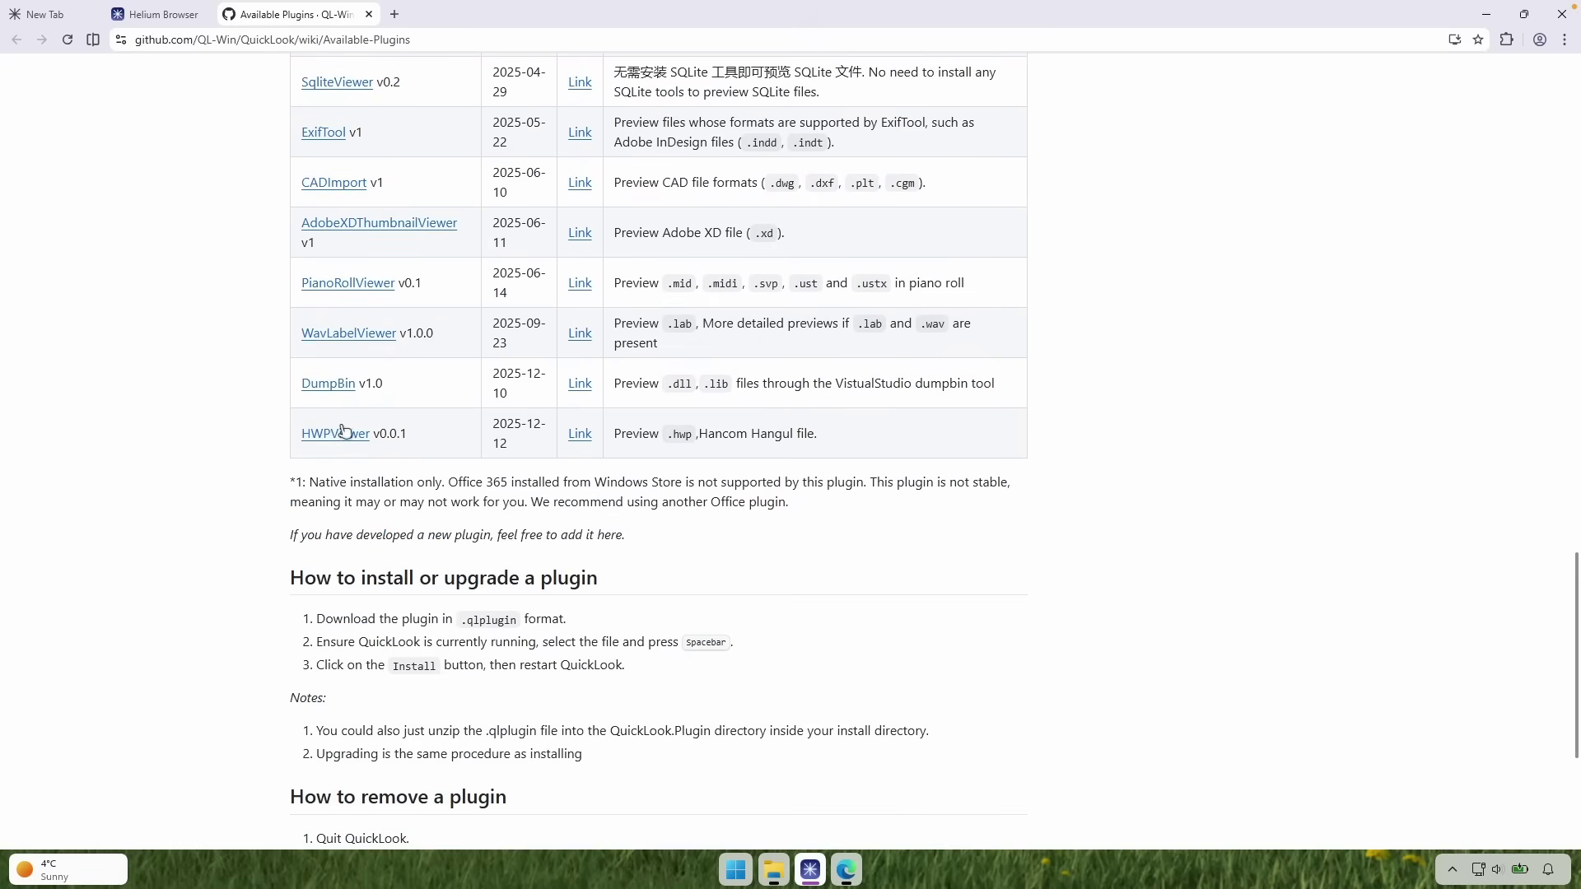
{"action": "scroll", "coordinate": [296, 173], "scroll_direction": "up", "scroll_amount": 20}
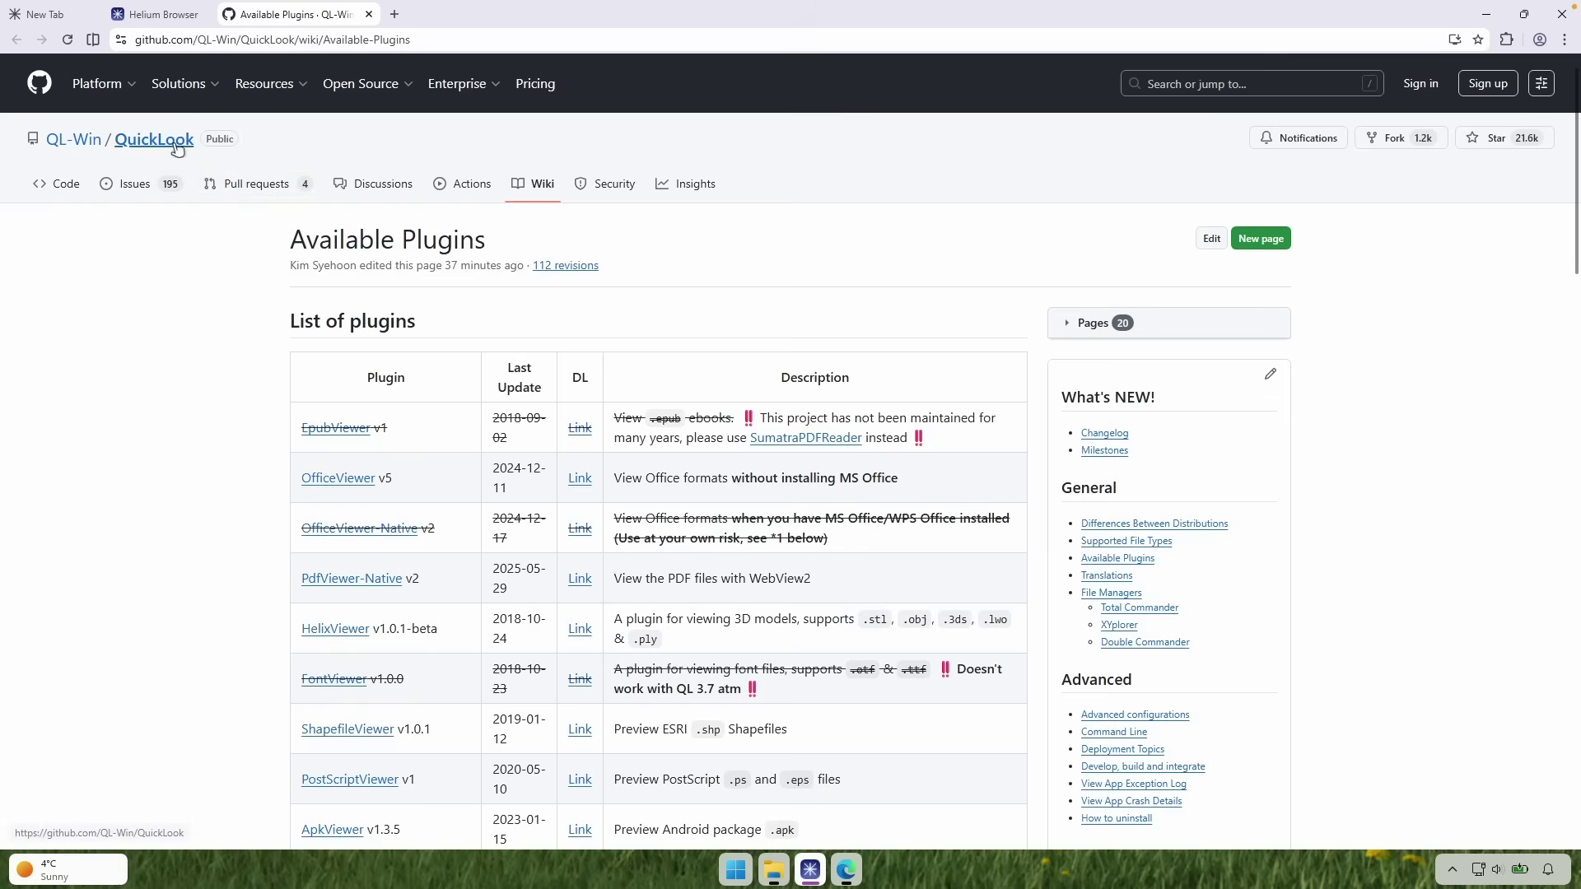
{"action": "left_click", "coordinate": [165, 146]}
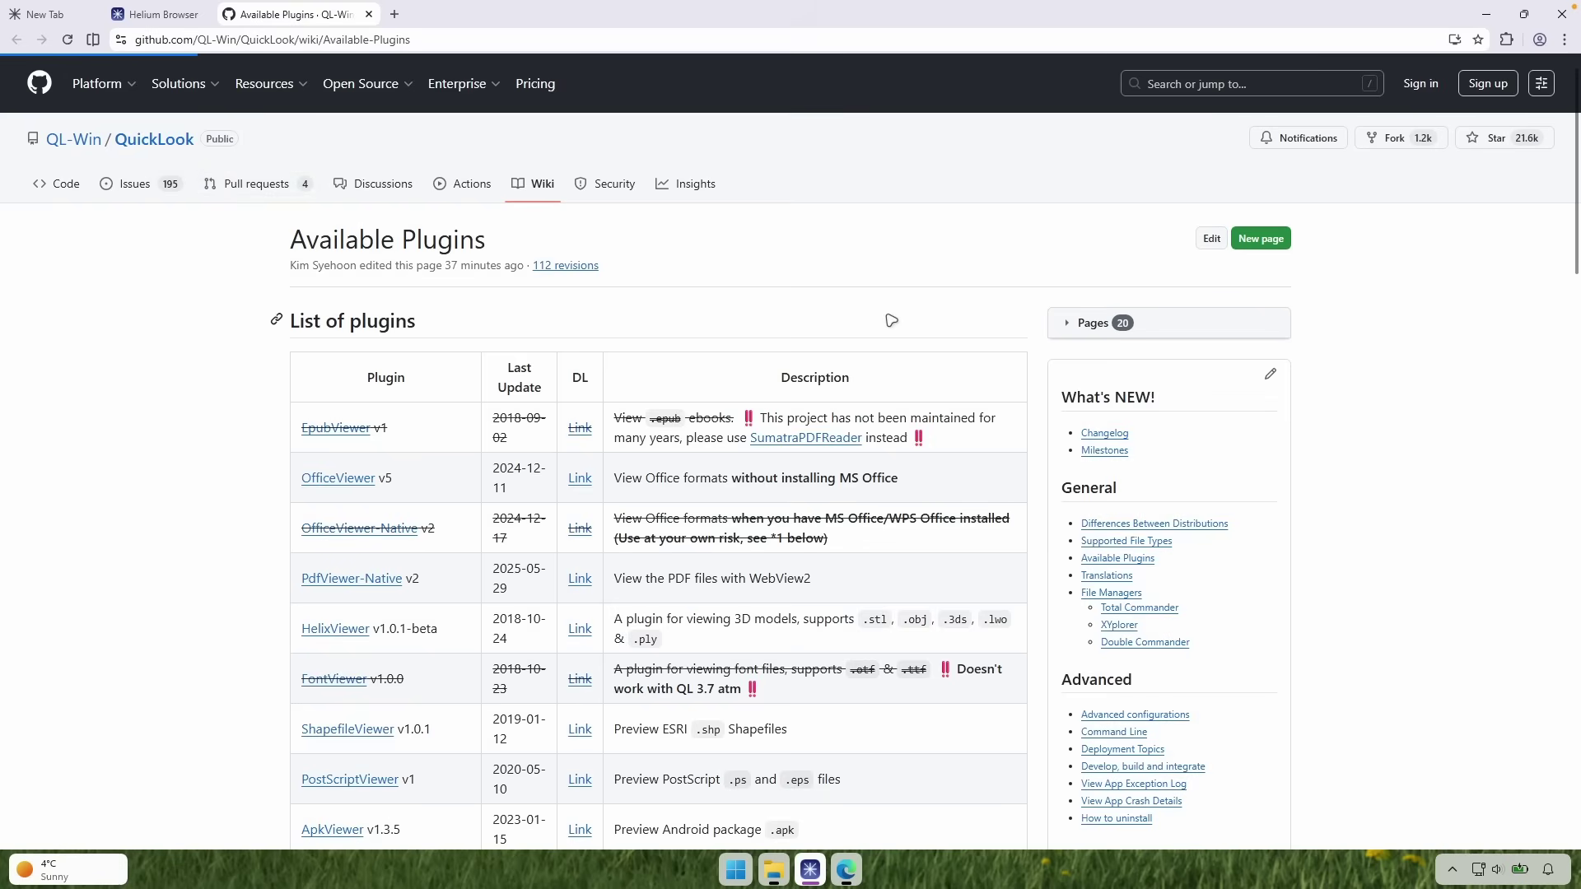
{"action": "left_click", "coordinate": [1485, 14]}
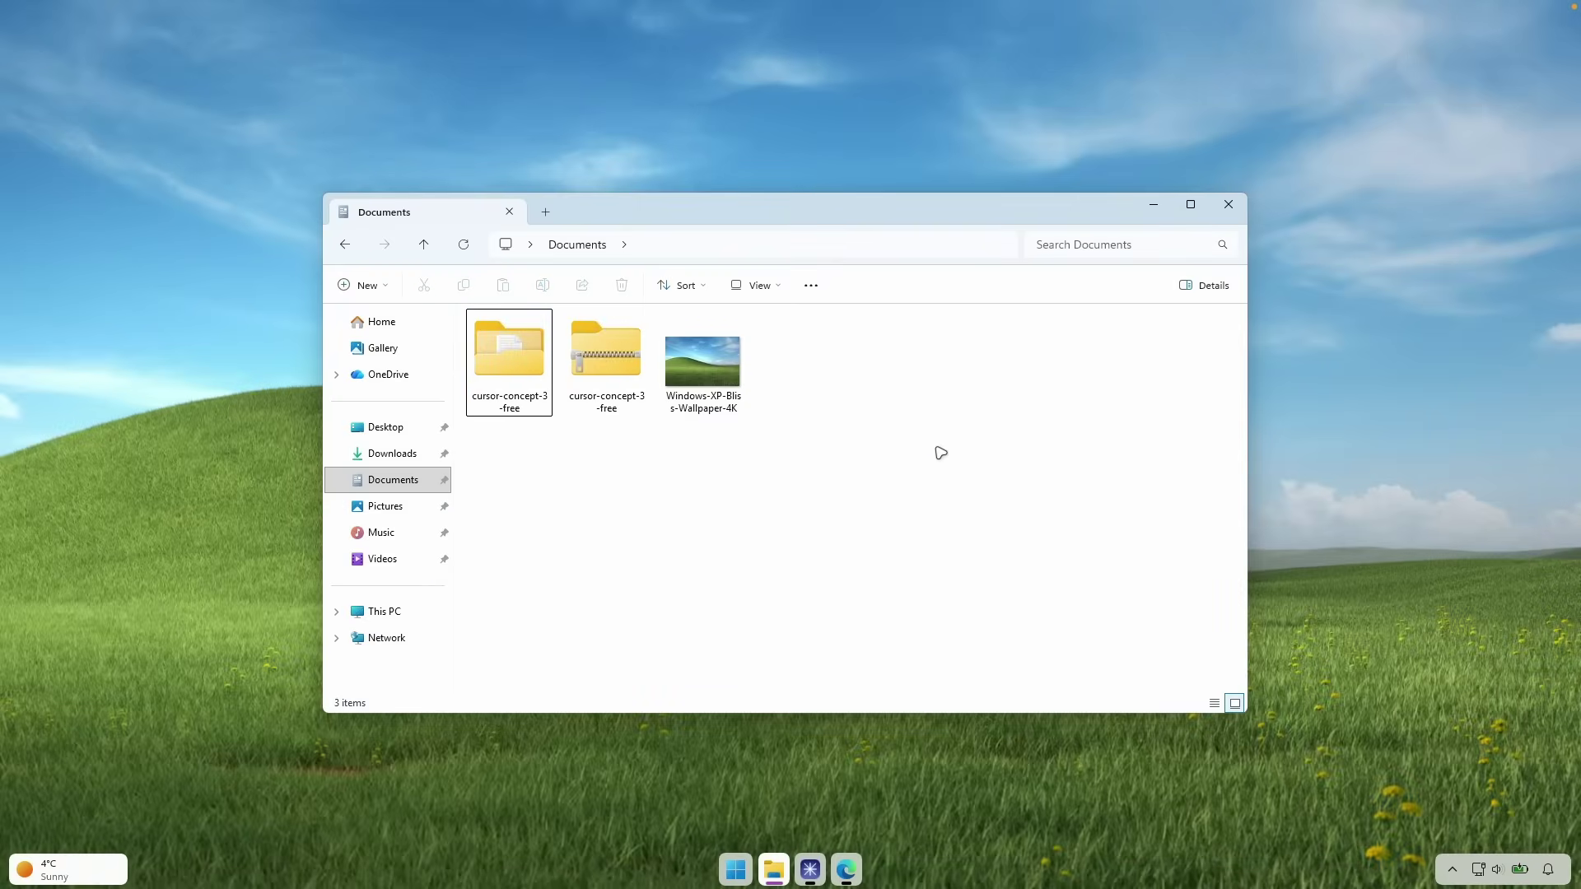
Preview the 4089×2726 Bliss wallpaper in QuickLook, view it full screen, restore it, and close it
{"action": "left_click", "coordinate": [725, 374]}
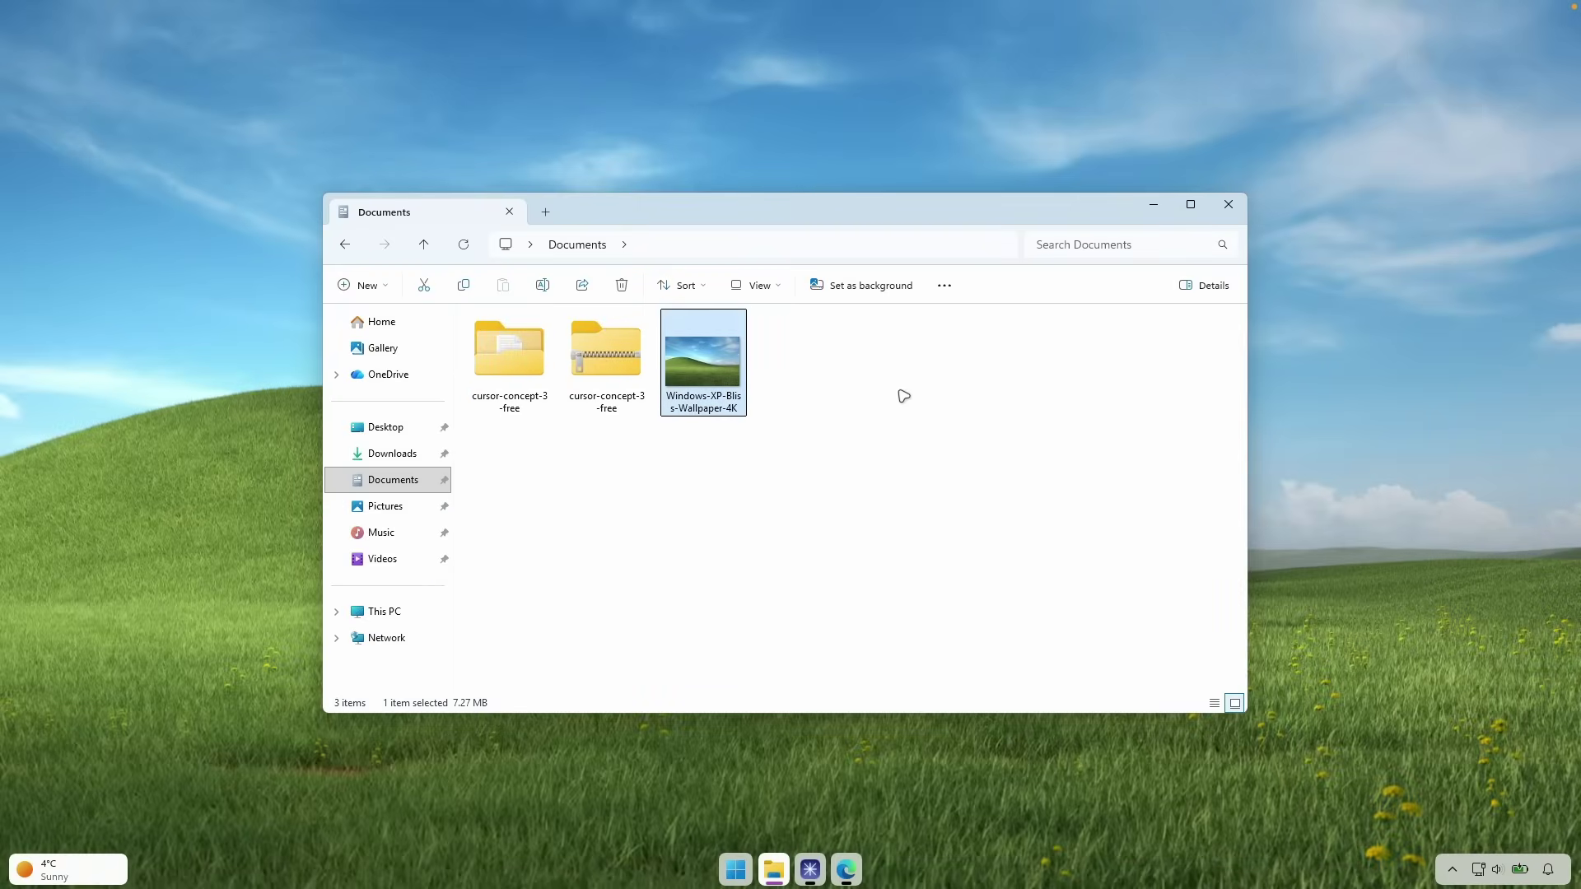
{"action": "key", "text": "space"}
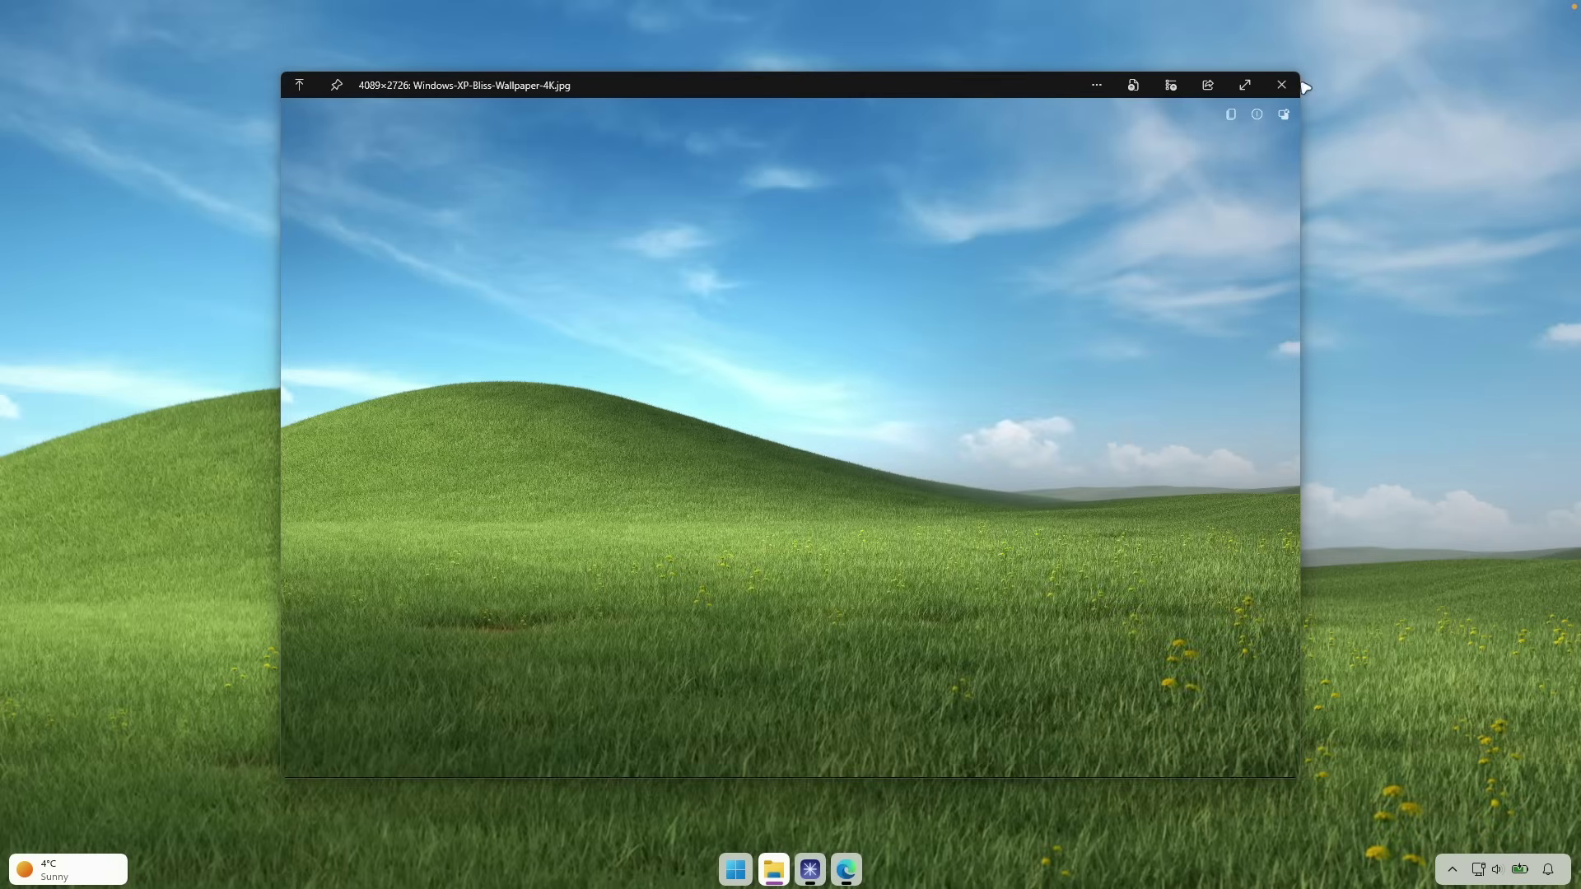
{"action": "left_click", "coordinate": [1245, 85]}
{"action": "left_click", "coordinate": [1529, 13]}
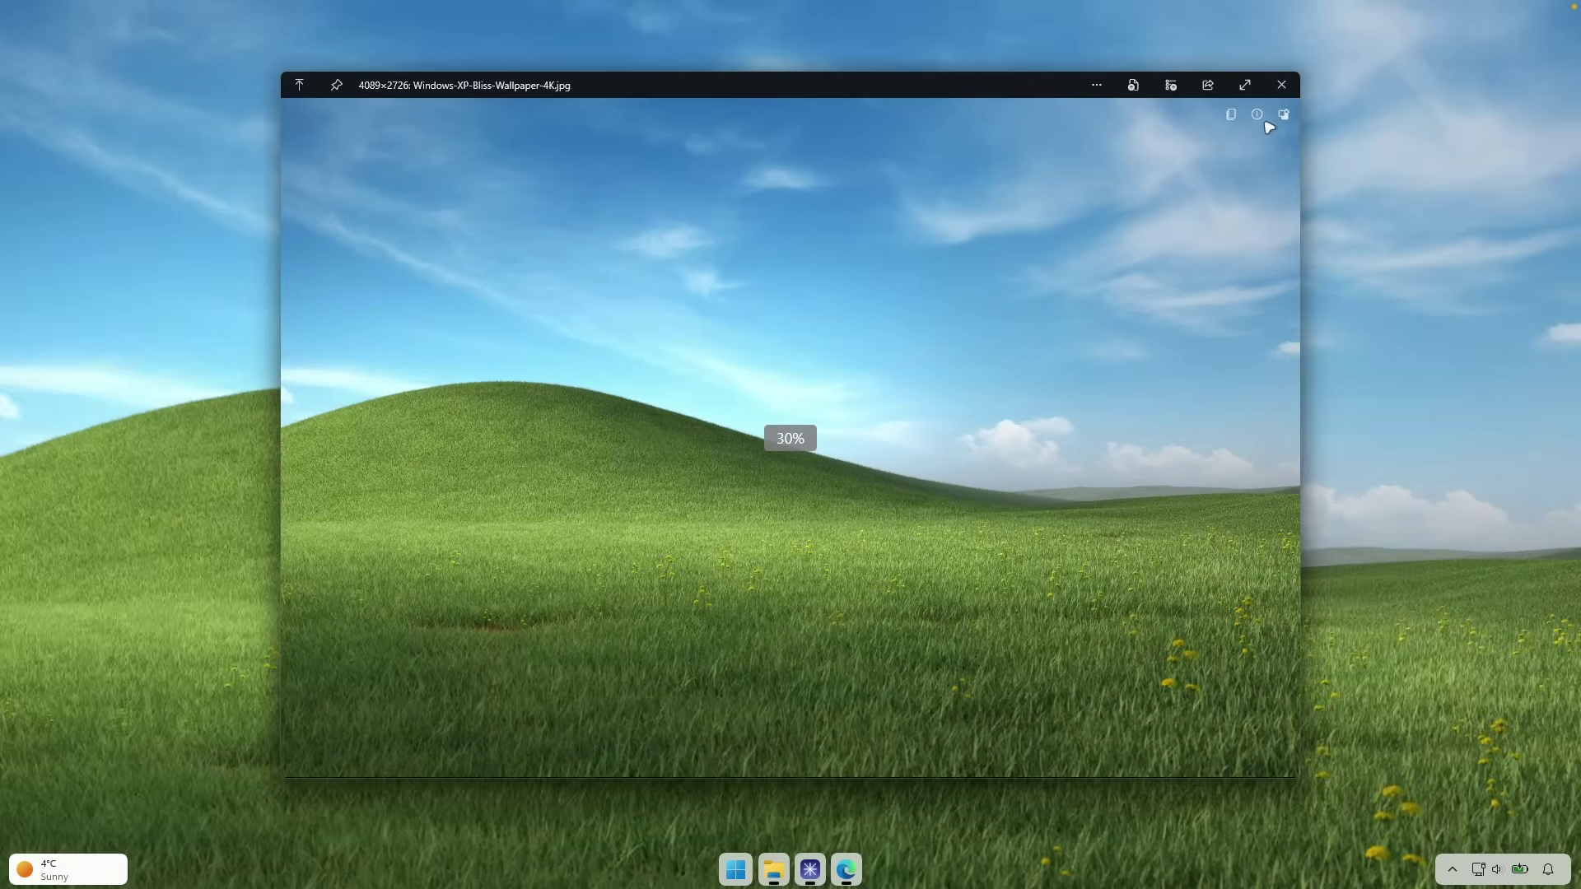
{"action": "left_click", "coordinate": [1292, 82]}
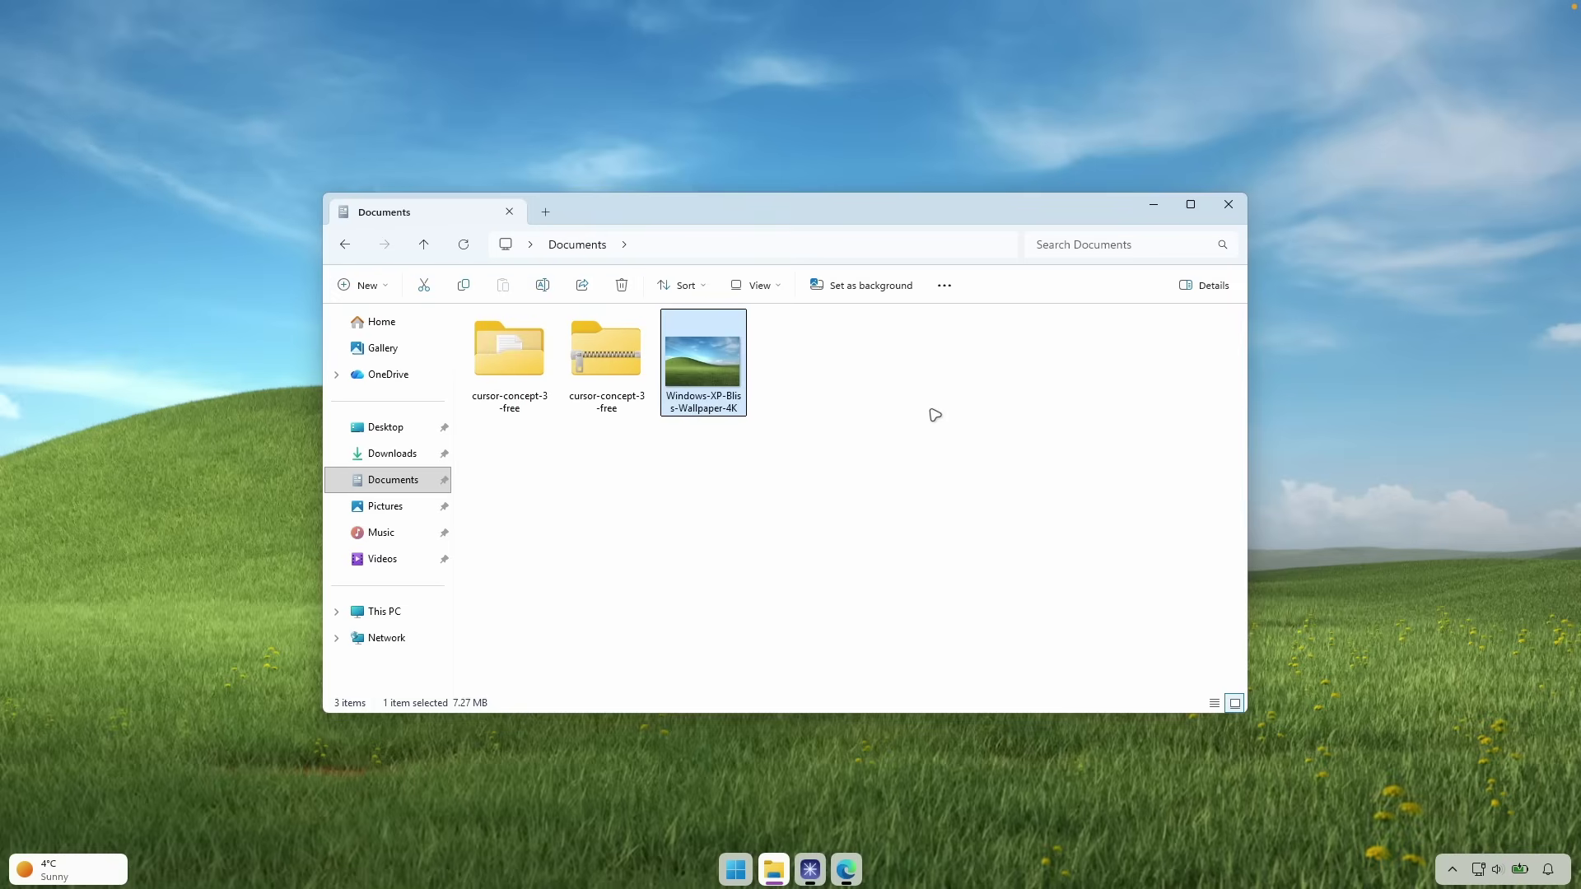
{"action": "left_click", "coordinate": [1155, 206]}
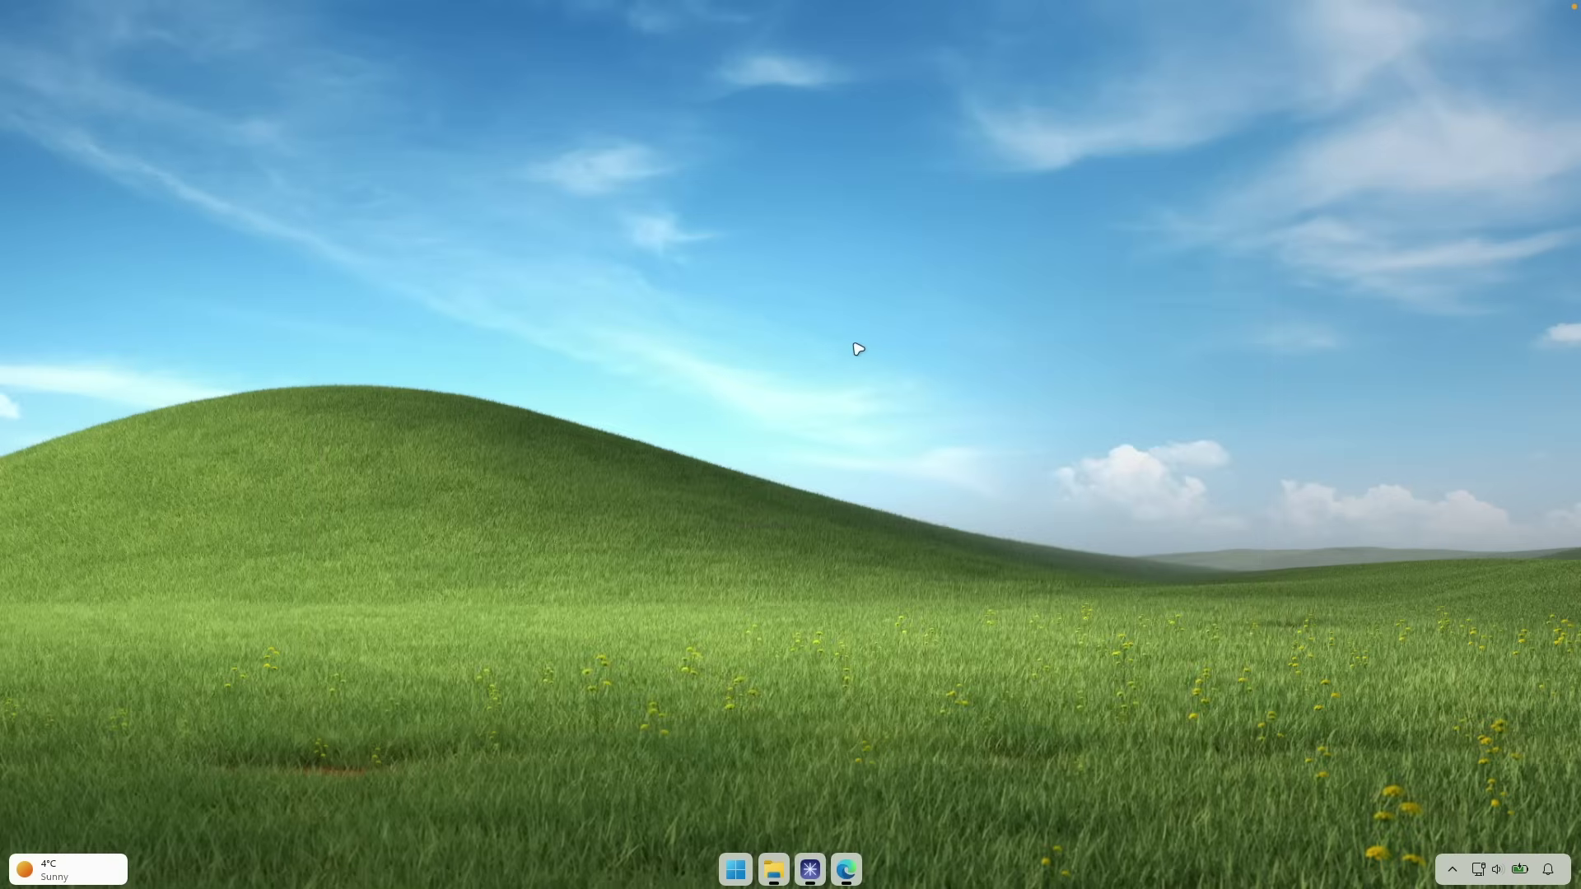